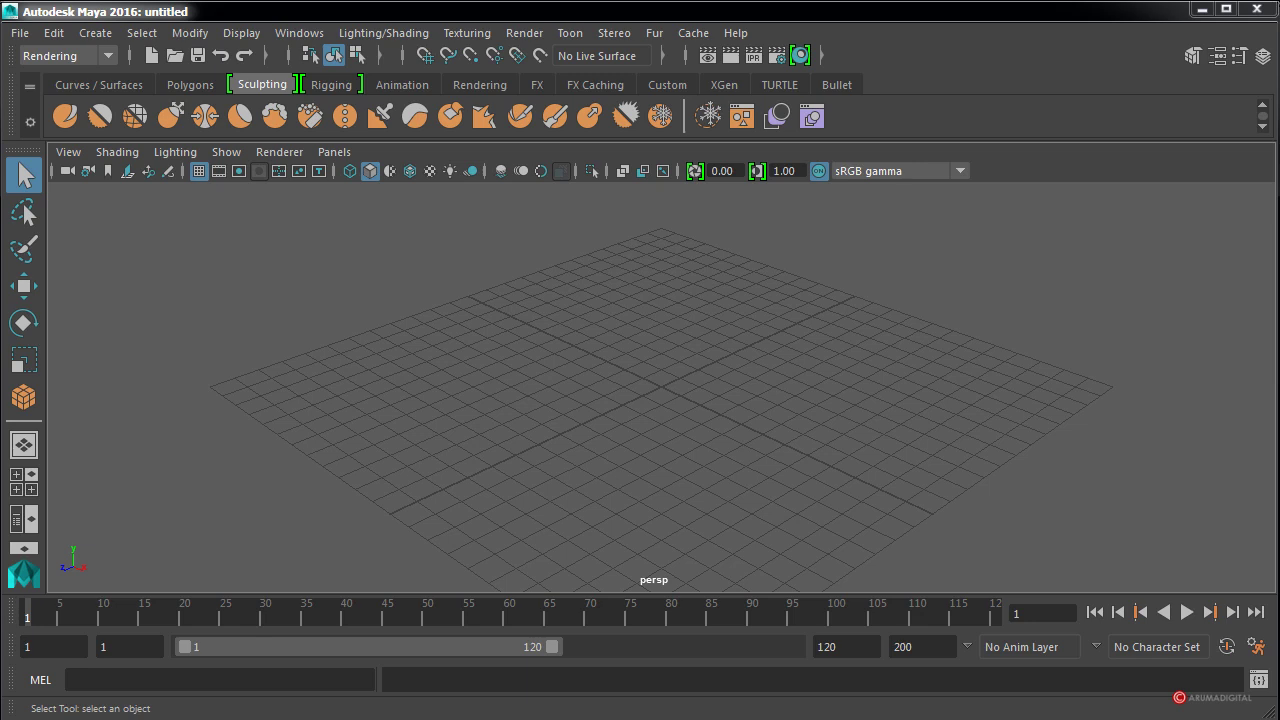
Draw a polygon cube across the grid as a thin, flat slab platform.
{"action": "left_click", "coordinate": [110, 34]}
{"action": "mouse_move", "coordinate": [155, 104]}
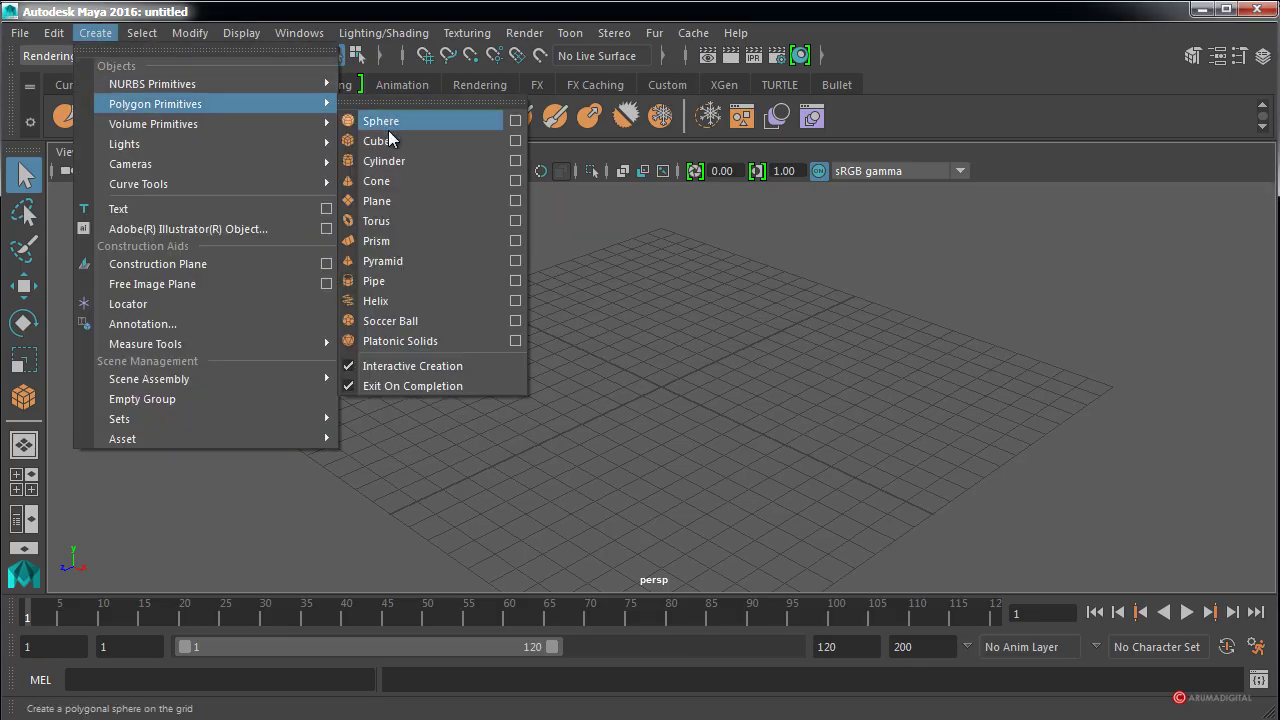
{"action": "left_click", "coordinate": [390, 144]}
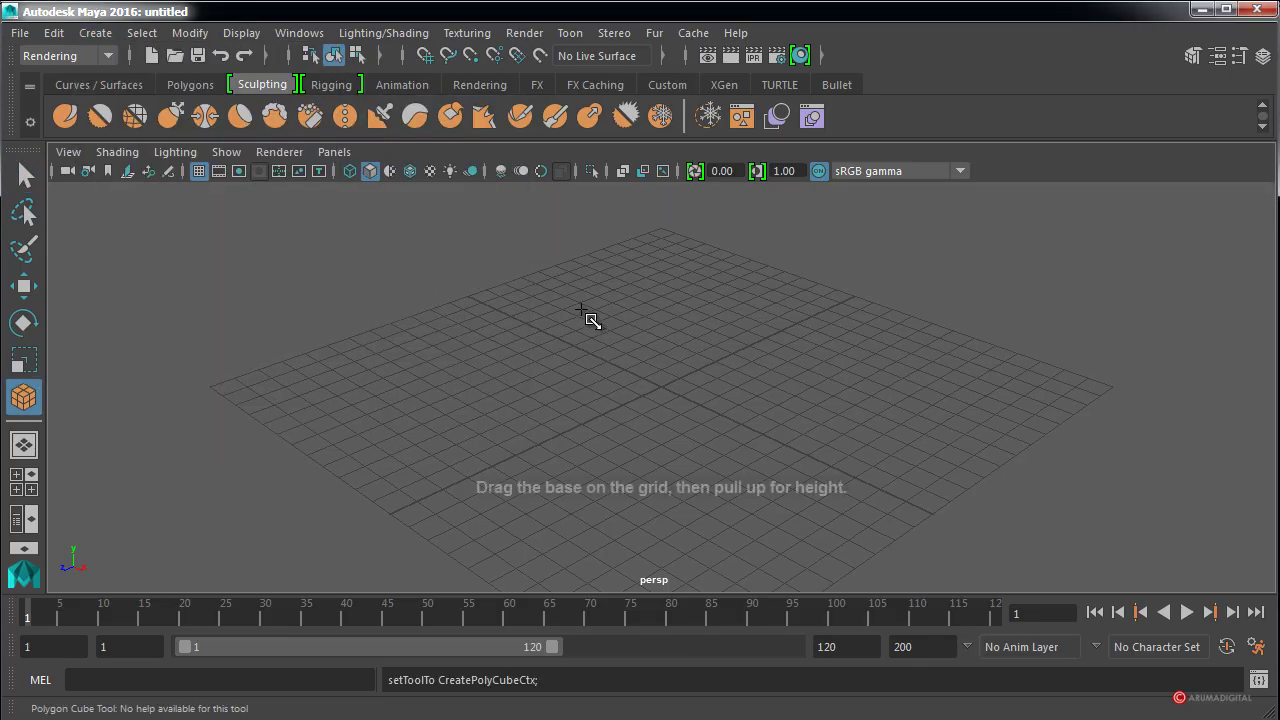
{"action": "left_click", "coordinate": [455, 384]}
{"action": "left_click_drag", "start_coordinate": [454, 382], "coordinate": [915, 383]}
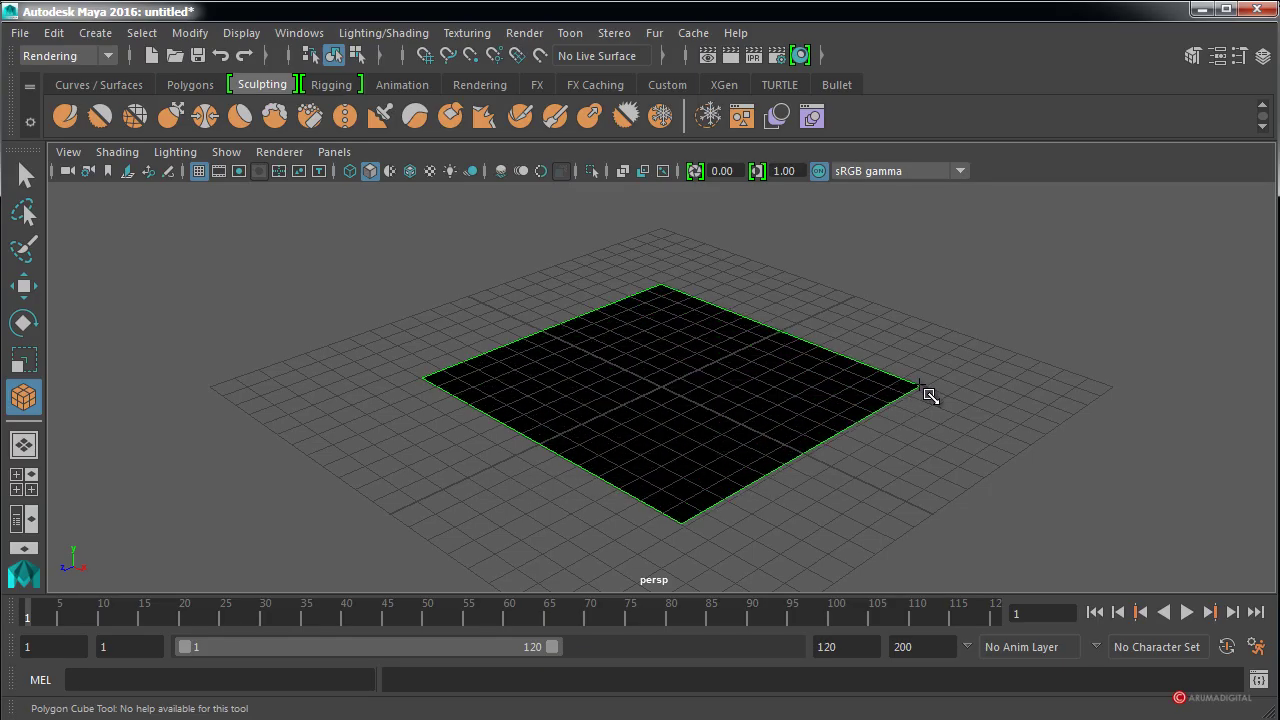
{"action": "left_click_drag", "start_coordinate": [925, 394], "coordinate": [927, 393]}
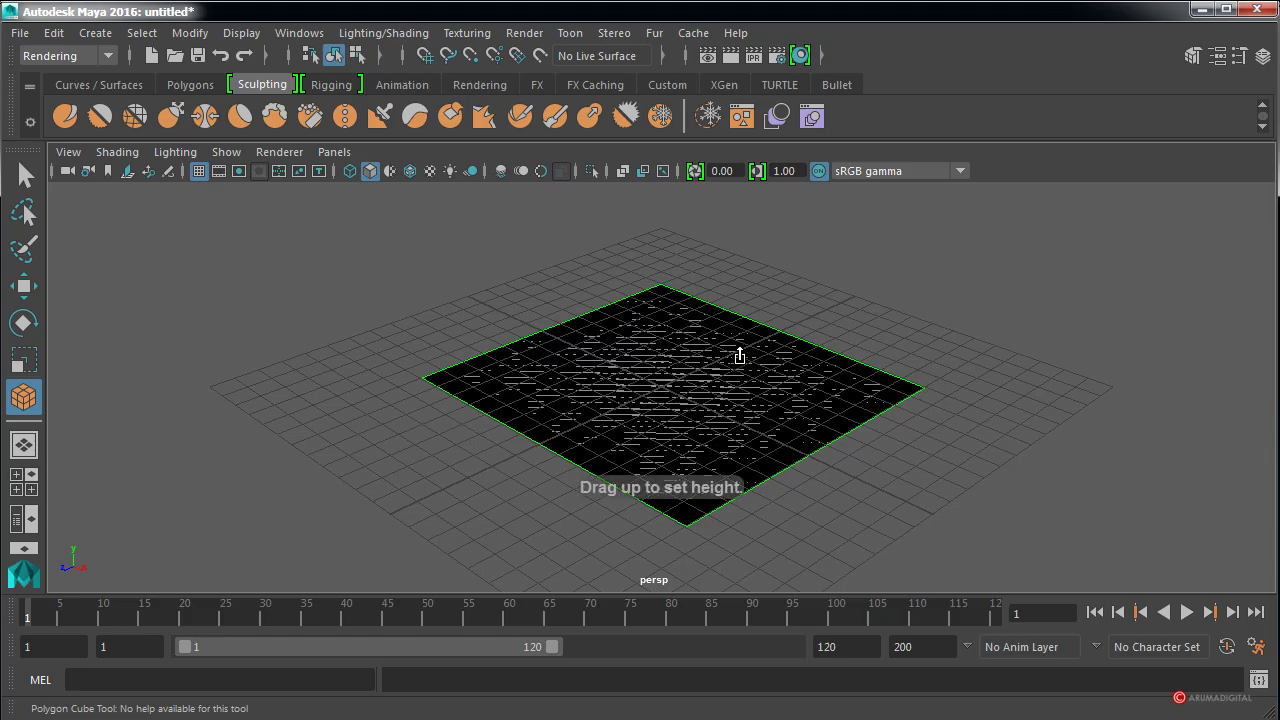
{"action": "left_click_drag", "start_coordinate": [737, 357], "coordinate": [745, 393]}
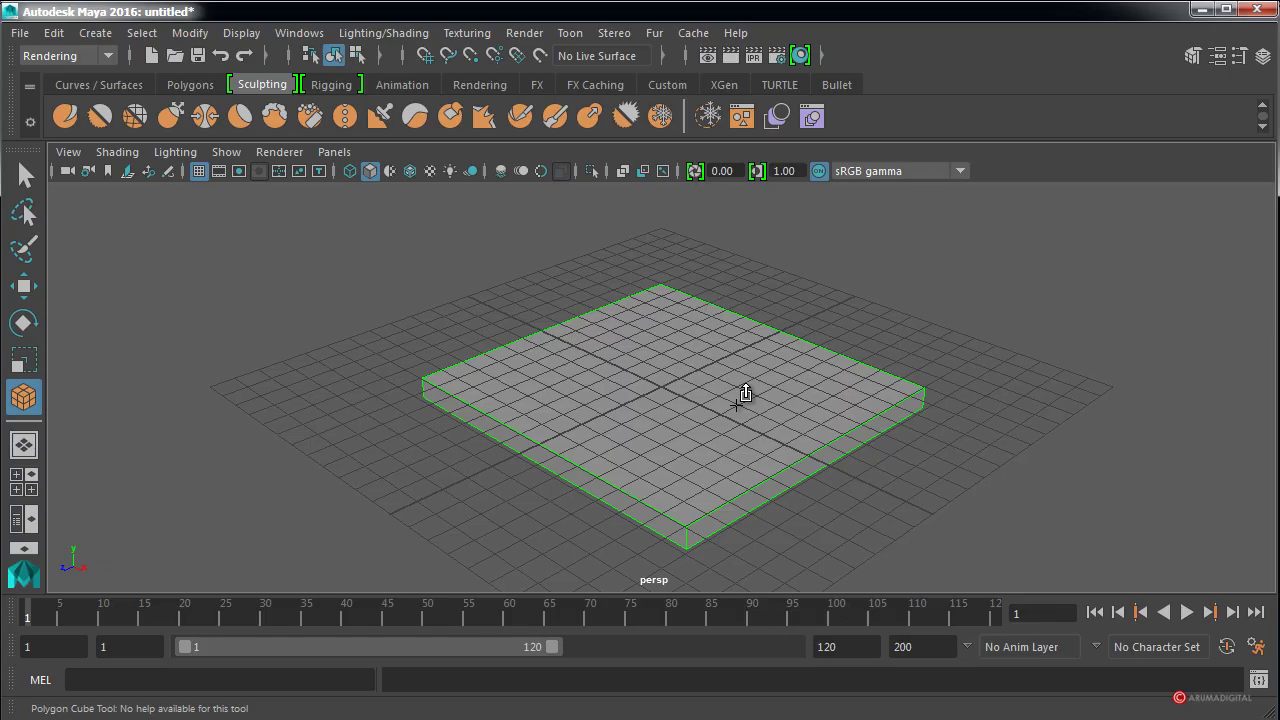
{"action": "key", "text": "q"}
{"action": "right_click_drag", "start_coordinate": [843, 386], "coordinate": [552, 429], "text": "alt"}
{"action": "mouse_move", "coordinate": [552, 429]}
{"action": "left_mouse_down", "text": "alt"}
{"action": "mouse_move", "coordinate": [677, 346]}
{"action": "mouse_move", "coordinate": [581, 409]}
{"action": "mouse_move", "coordinate": [670, 367]}
{"action": "left_mouse_up", "text": "alt"}
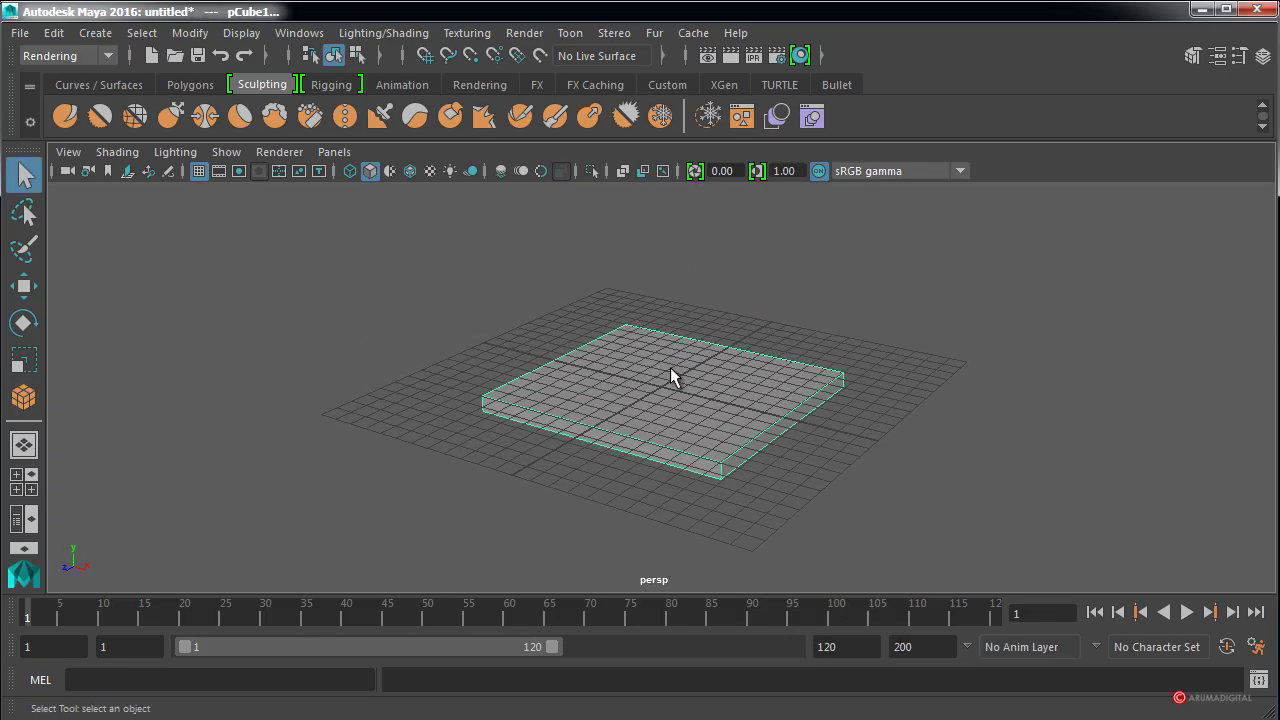
Open the Visor and browse to Sculpting Base Meshes > Vehicles.
{"action": "left_click", "coordinate": [315, 38]}
{"action": "mouse_move", "coordinate": [344, 104]}
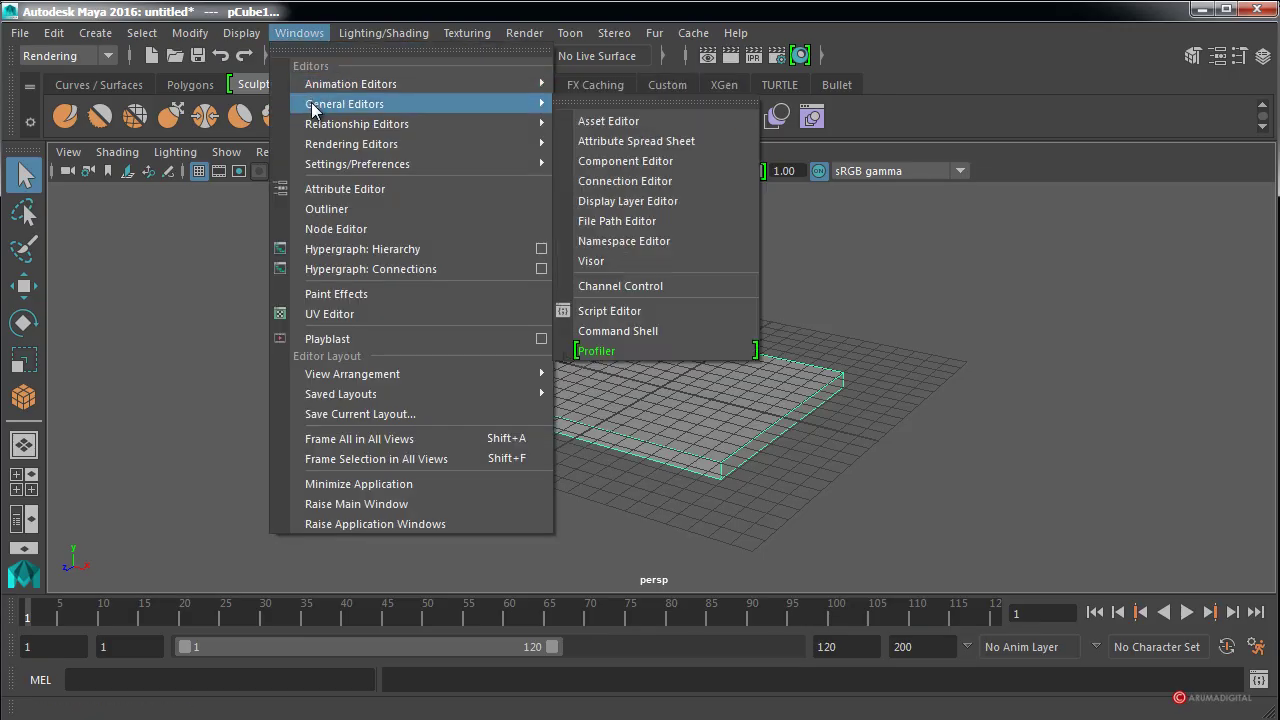
{"action": "left_click", "coordinate": [640, 259]}
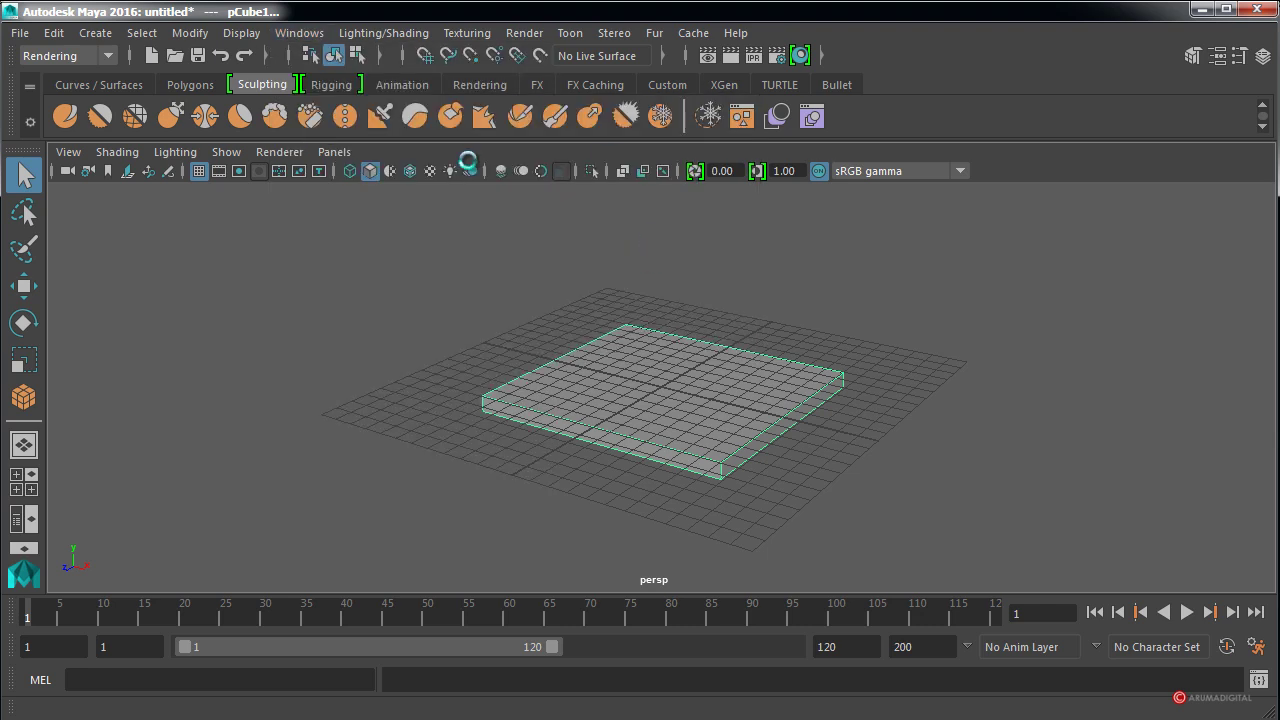
{"action": "left_click_drag", "start_coordinate": [470, 264], "coordinate": [577, 249]}
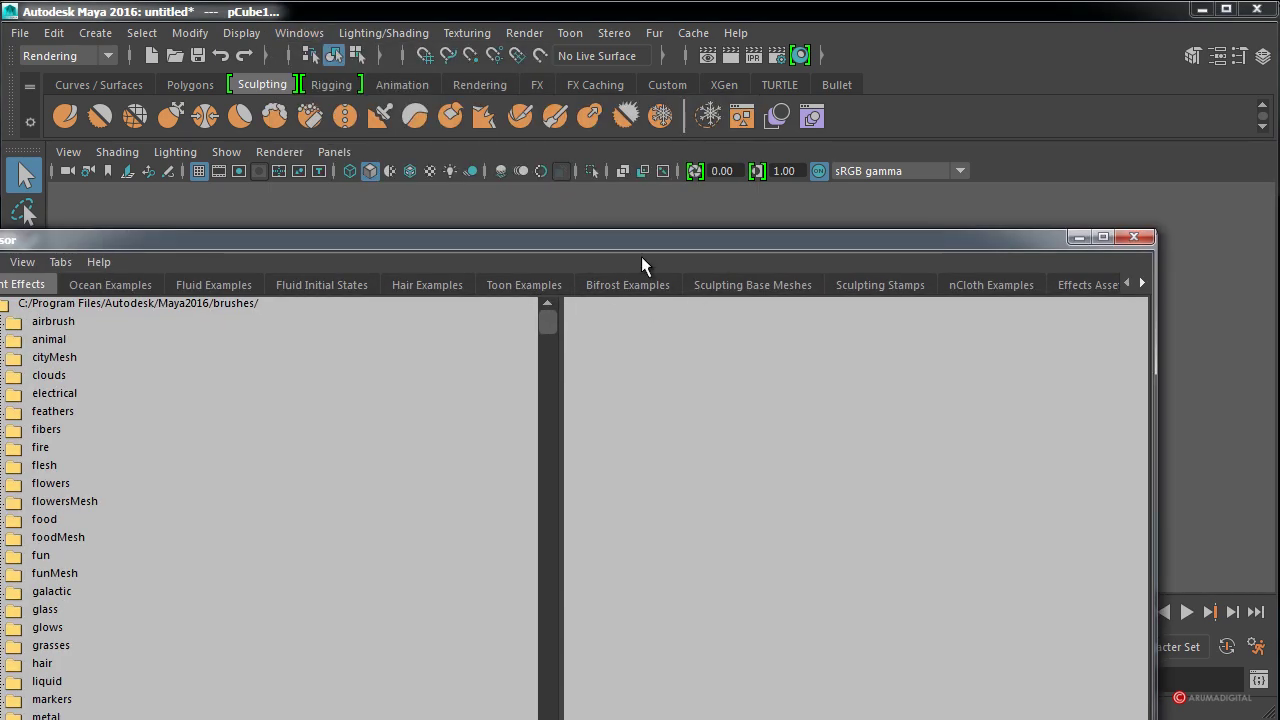
{"action": "left_click", "coordinate": [786, 287]}
{"action": "mouse_move", "coordinate": [768, 238]}
{"action": "left_mouse_down"}
{"action": "mouse_move", "coordinate": [774, 385]}
{"action": "mouse_move", "coordinate": [773, 373]}
{"action": "left_mouse_up"}
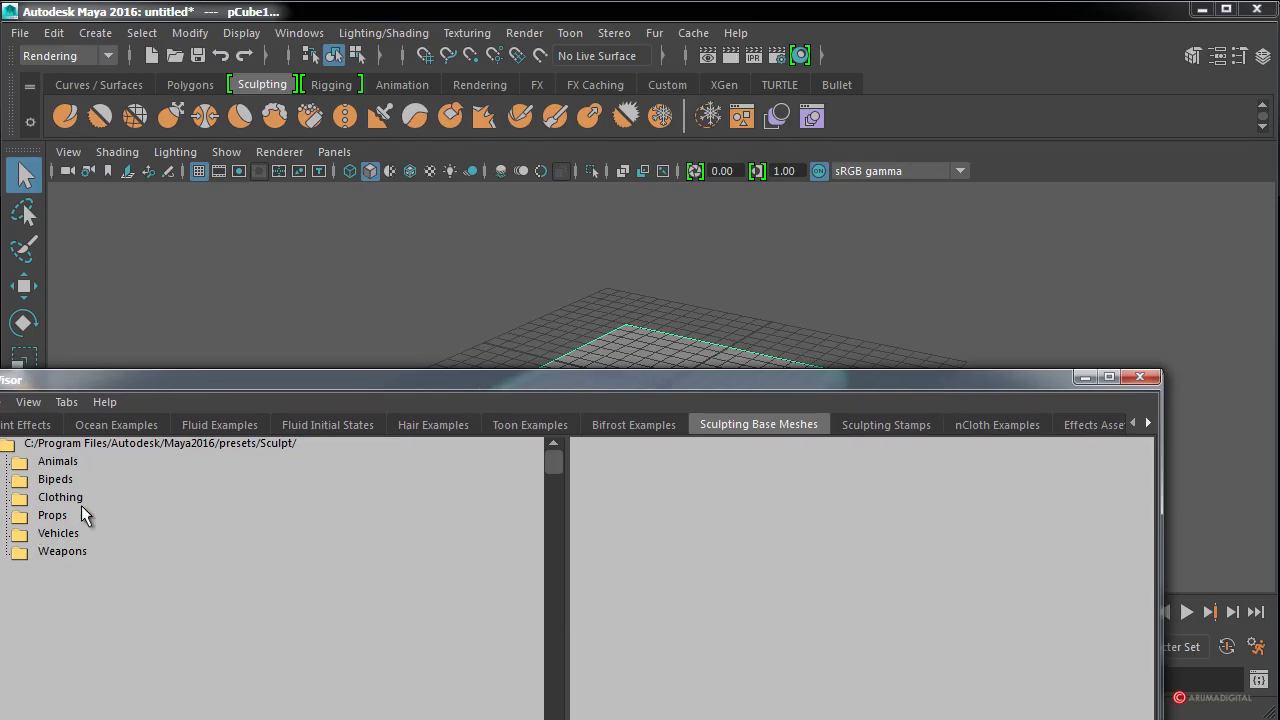
{"action": "left_click", "coordinate": [72, 534]}
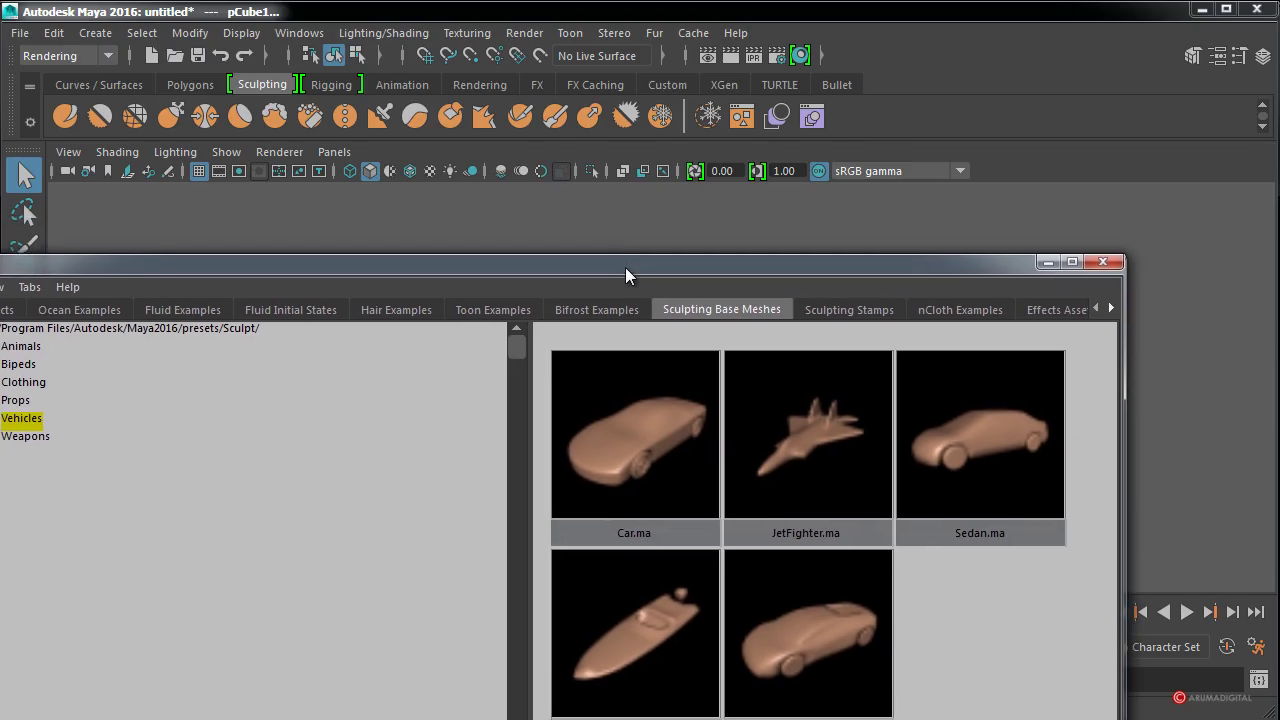
{"action": "left_click_drag", "start_coordinate": [655, 375], "coordinate": [629, 262]}
Drag the sports car base mesh into the scene and close the Visor.
{"action": "left_click_drag", "start_coordinate": [796, 615], "coordinate": [698, 220]}
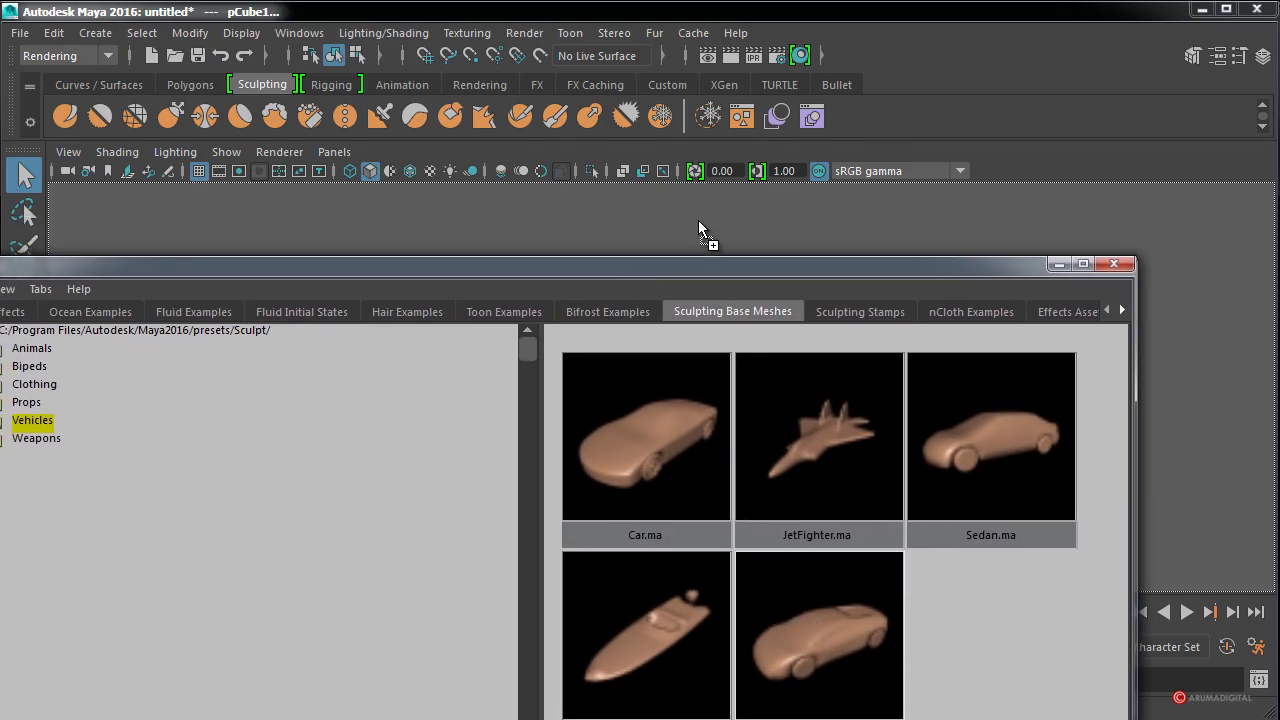
{"action": "left_click_drag", "start_coordinate": [698, 220], "coordinate": [697, 218]}
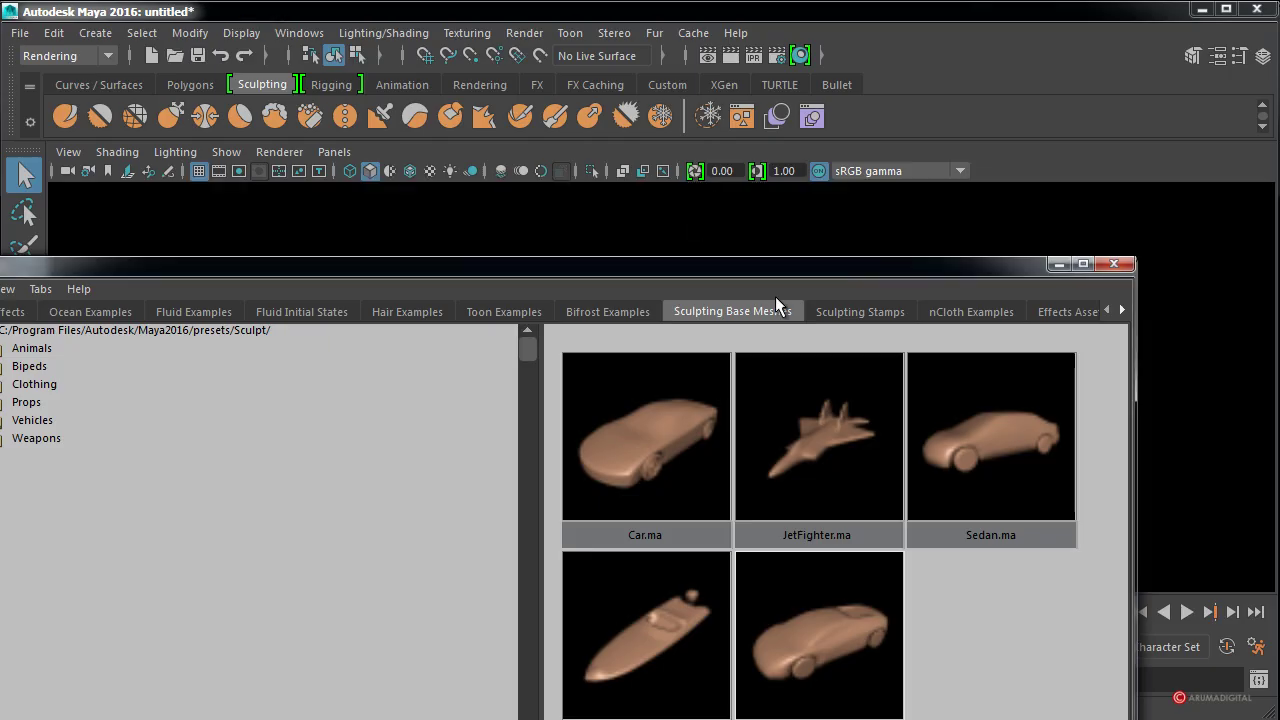
{"action": "left_click", "coordinate": [1114, 264]}
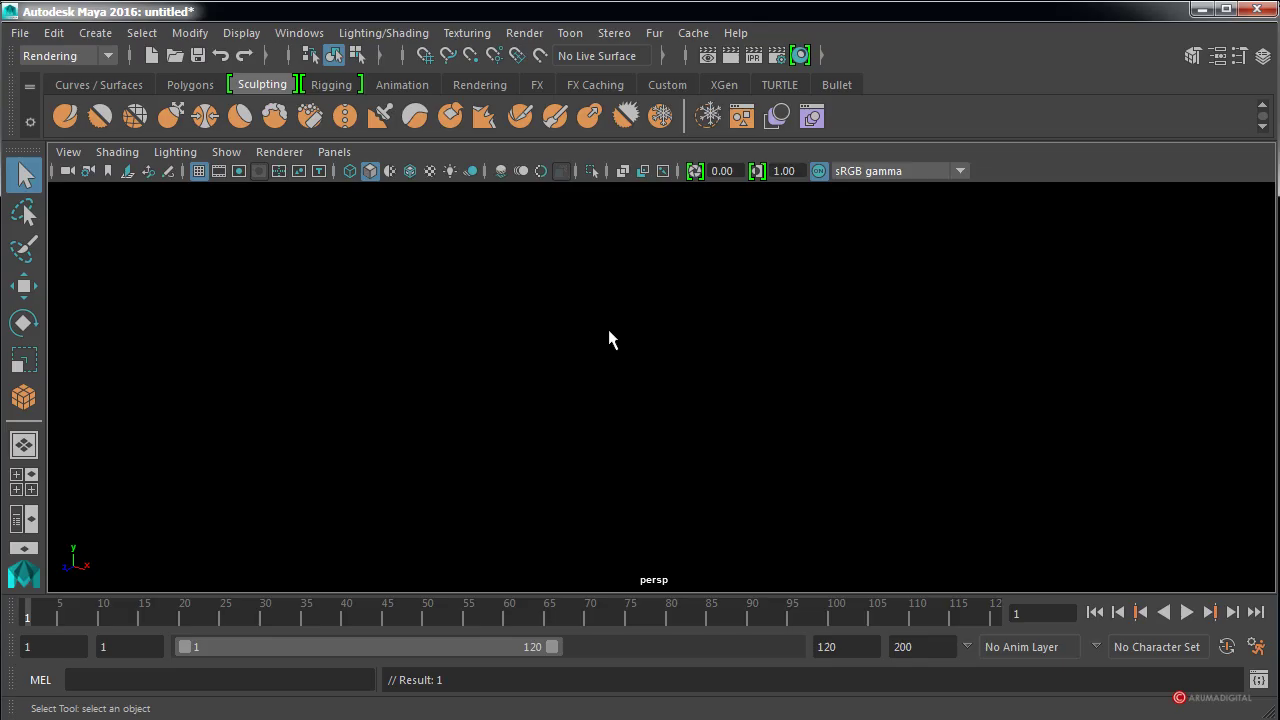
Select the four wheels and sportCar in the Outliner.
{"action": "left_click", "coordinate": [287, 35]}
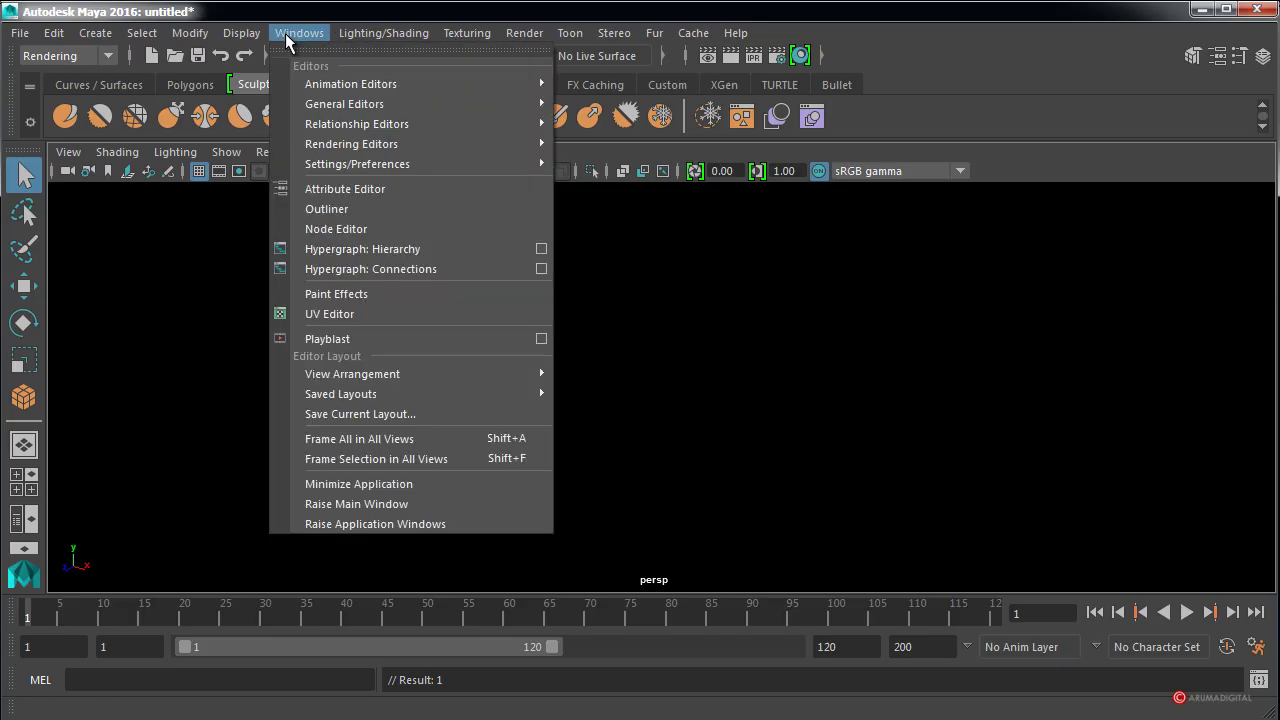
{"action": "left_click", "coordinate": [351, 209]}
{"action": "left_click_drag", "start_coordinate": [73, 209], "coordinate": [182, 214]}
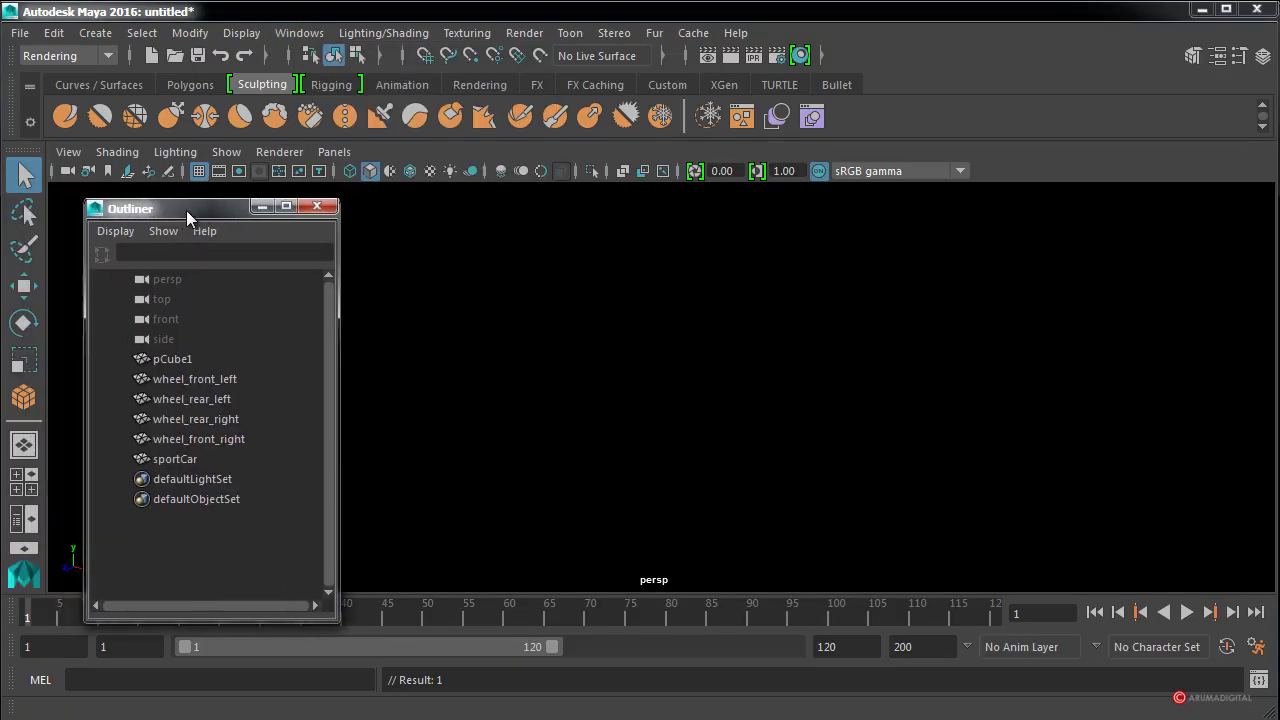
{"action": "left_click", "coordinate": [193, 376]}
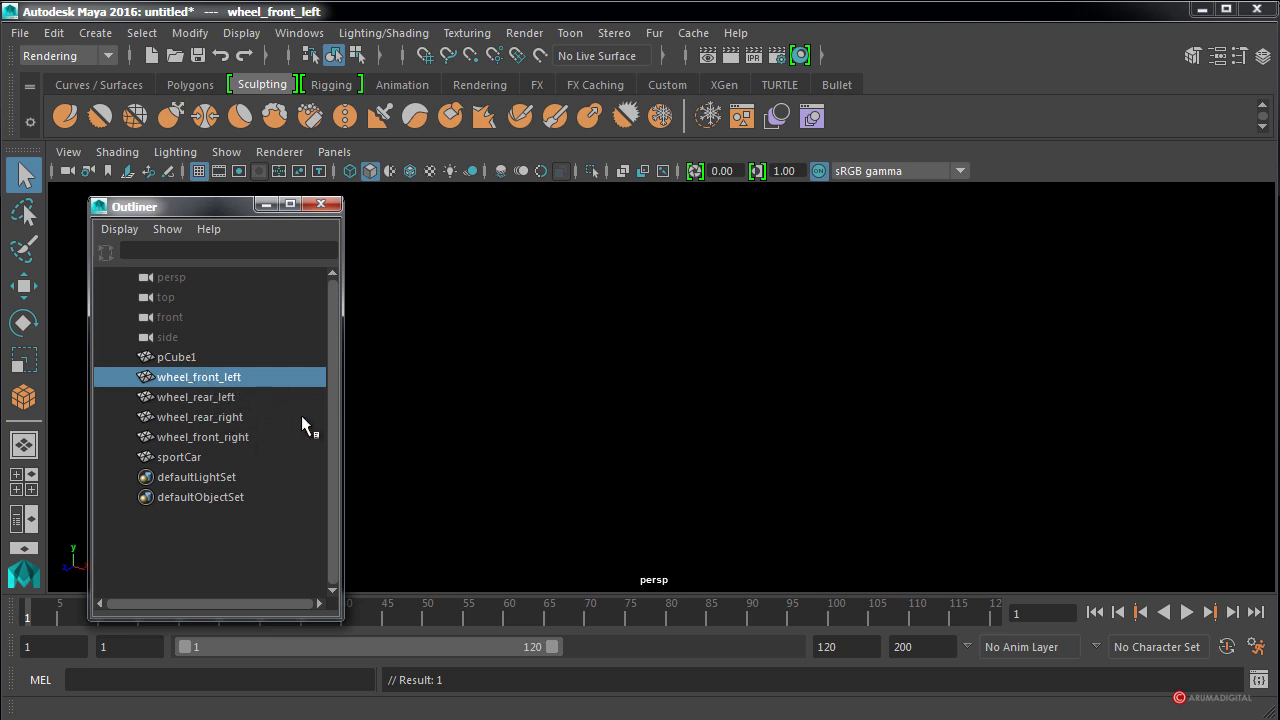
{"action": "left_click", "coordinate": [188, 458], "text": "shift"}
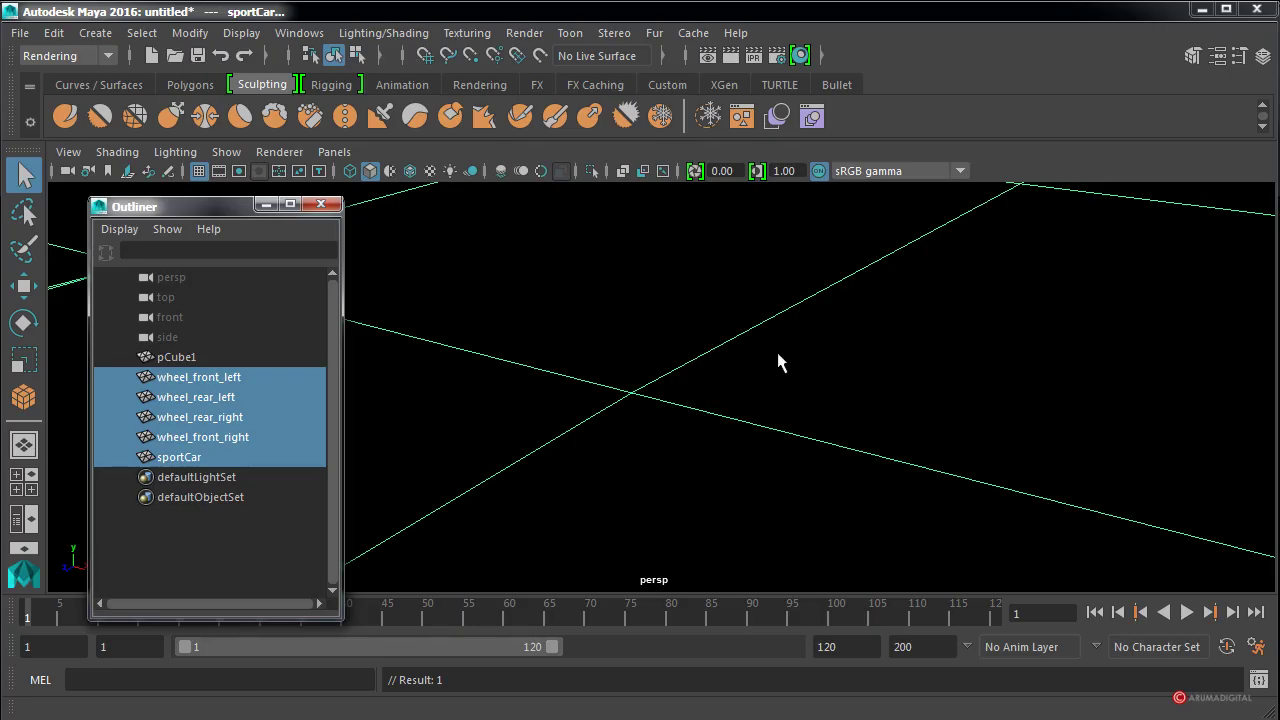
Set Scale X, Y and Z of the selected objects to 0.02, then close the Outliner.
{"action": "left_click", "coordinate": [1262, 55]}
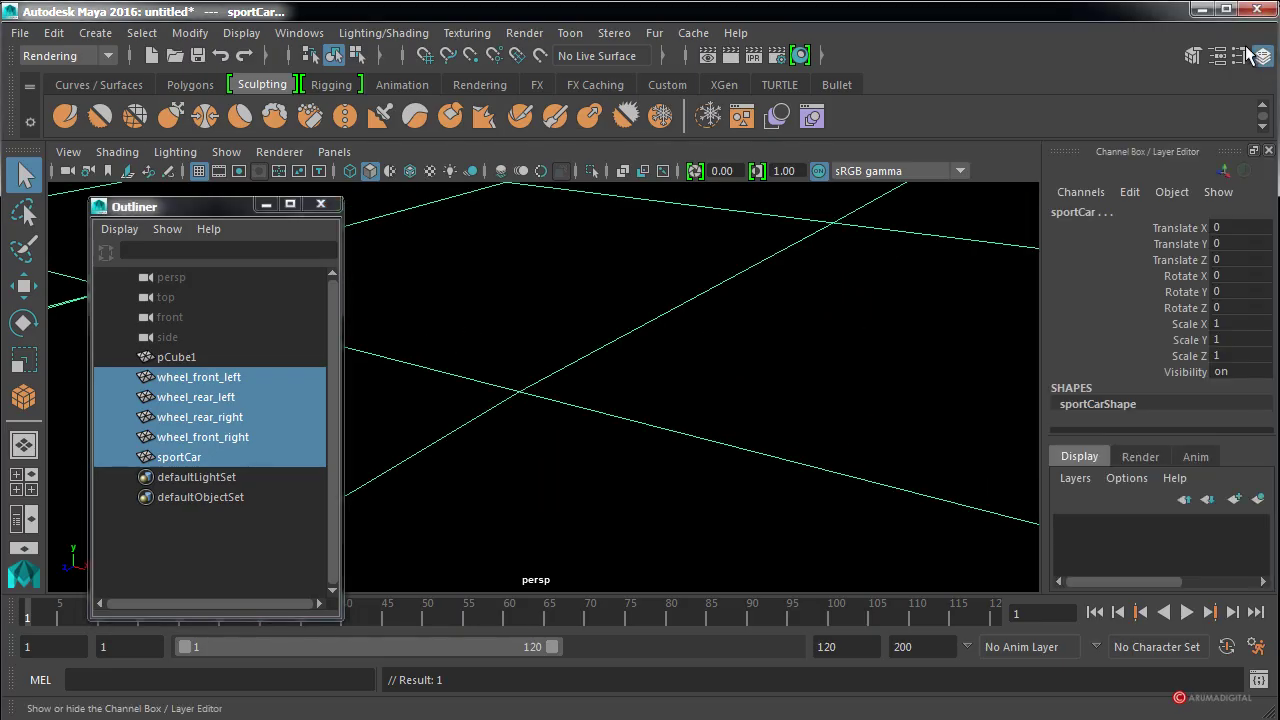
{"action": "left_click", "coordinate": [1227, 325]}
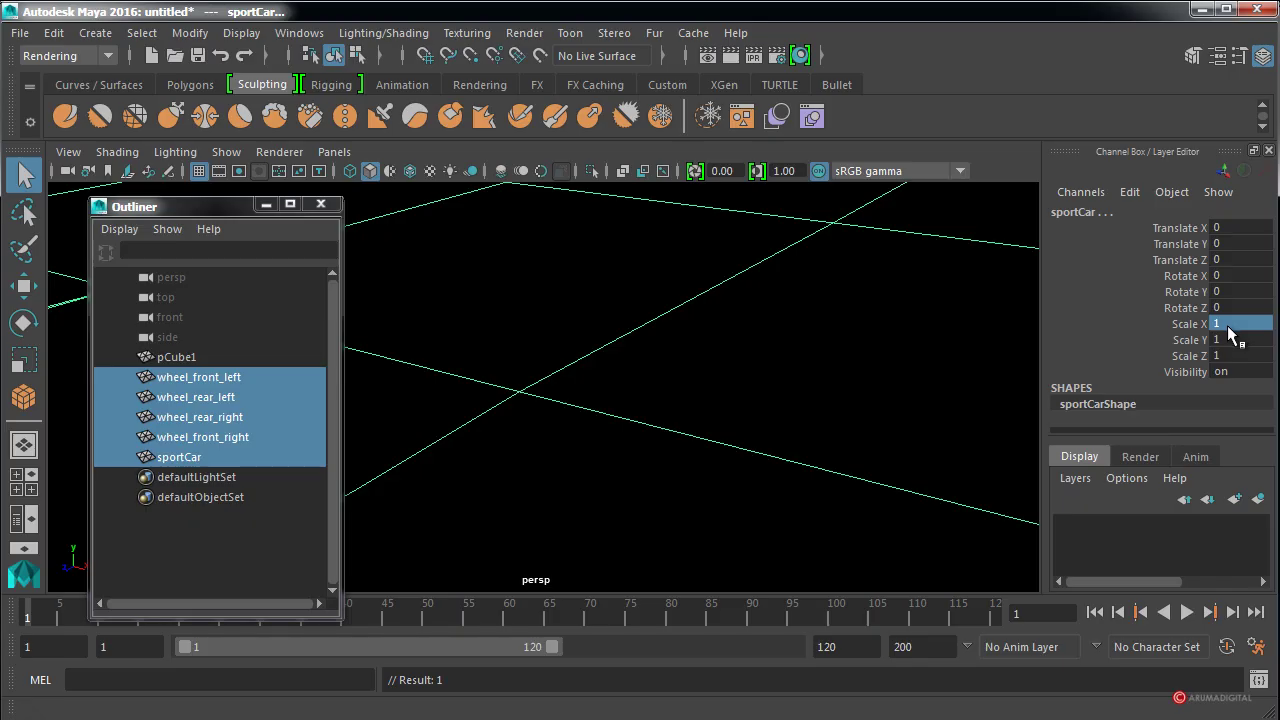
{"action": "left_click_drag", "start_coordinate": [1228, 326], "coordinate": [1231, 351]}
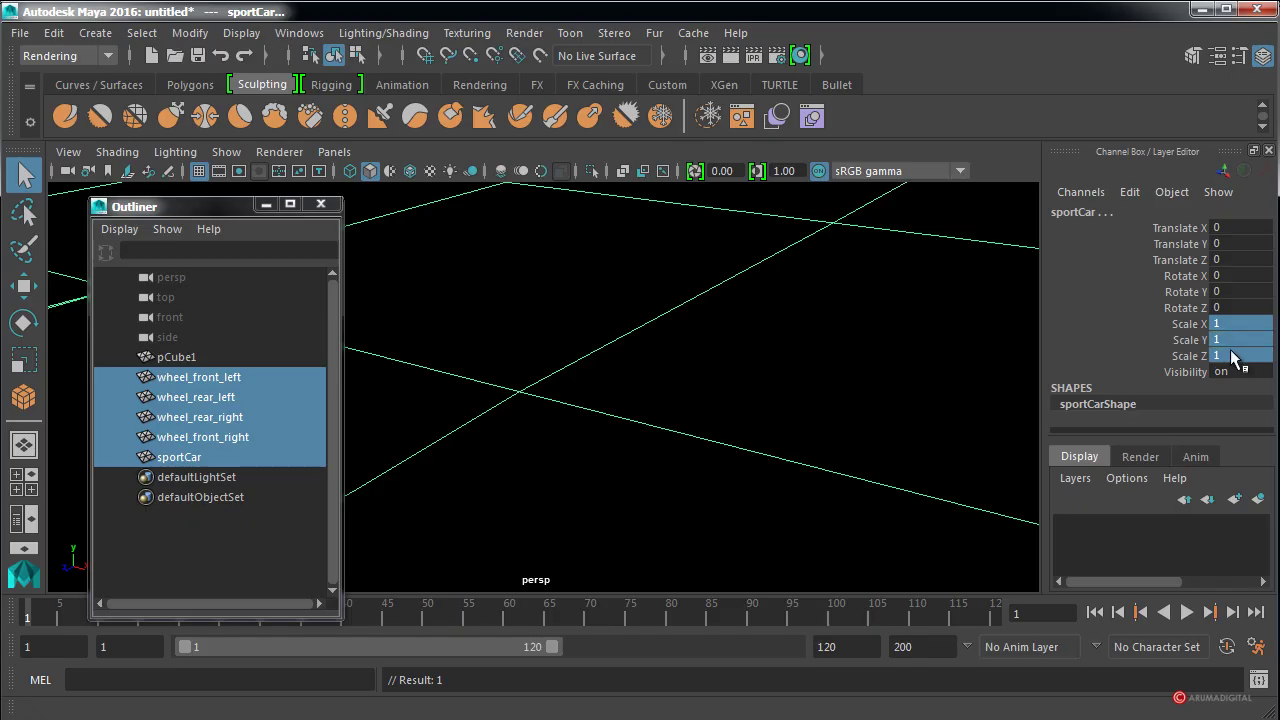
{"action": "double_click", "coordinate": [1233, 356]}
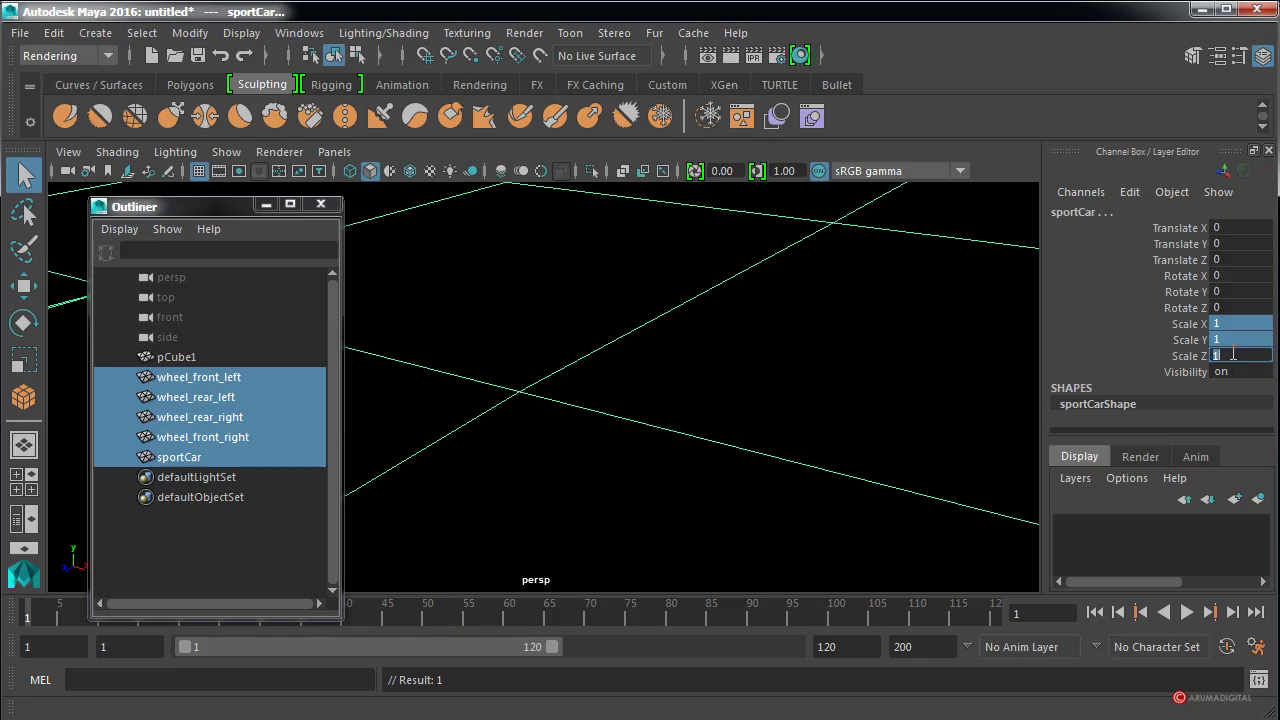
{"action": "type", "text": "0"}
{"action": "type", "text": ".0"}
{"action": "type", "text": "7"}
{"action": "key", "text": "Return"}
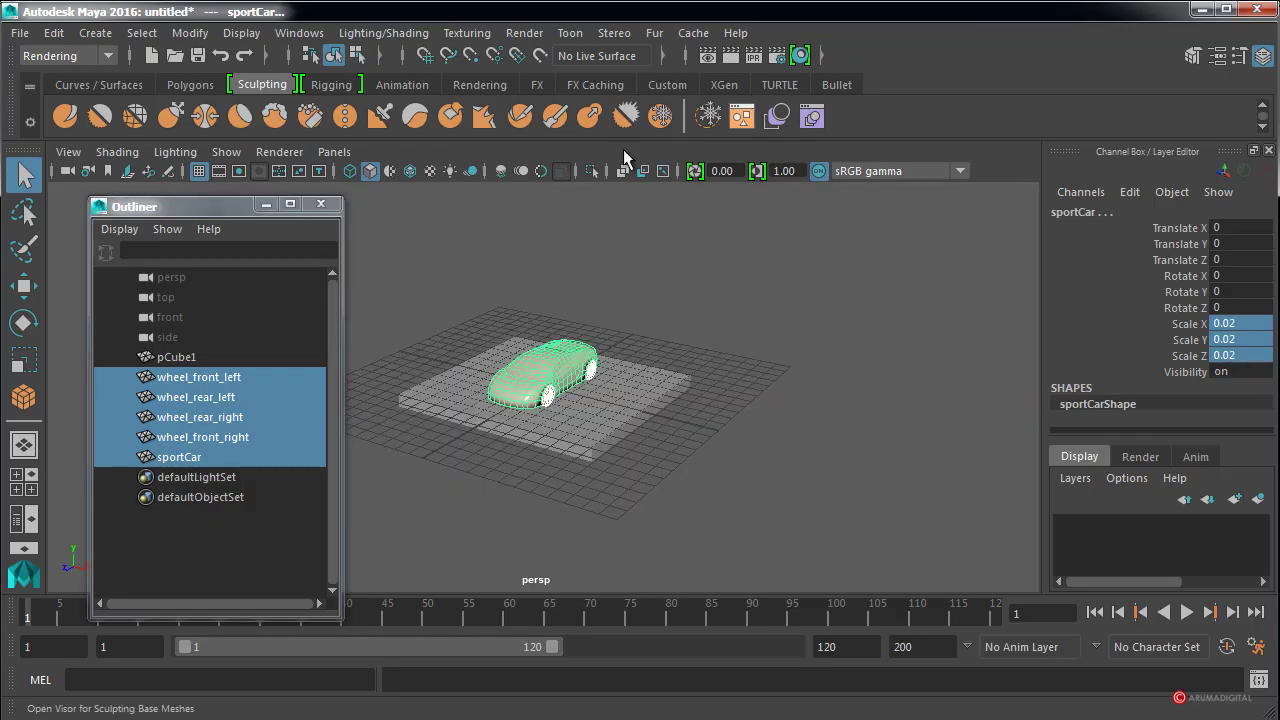
{"action": "left_click", "coordinate": [318, 205]}
Frame the car on its platform and display the Create > Lights list.
{"action": "key", "text": "f"}
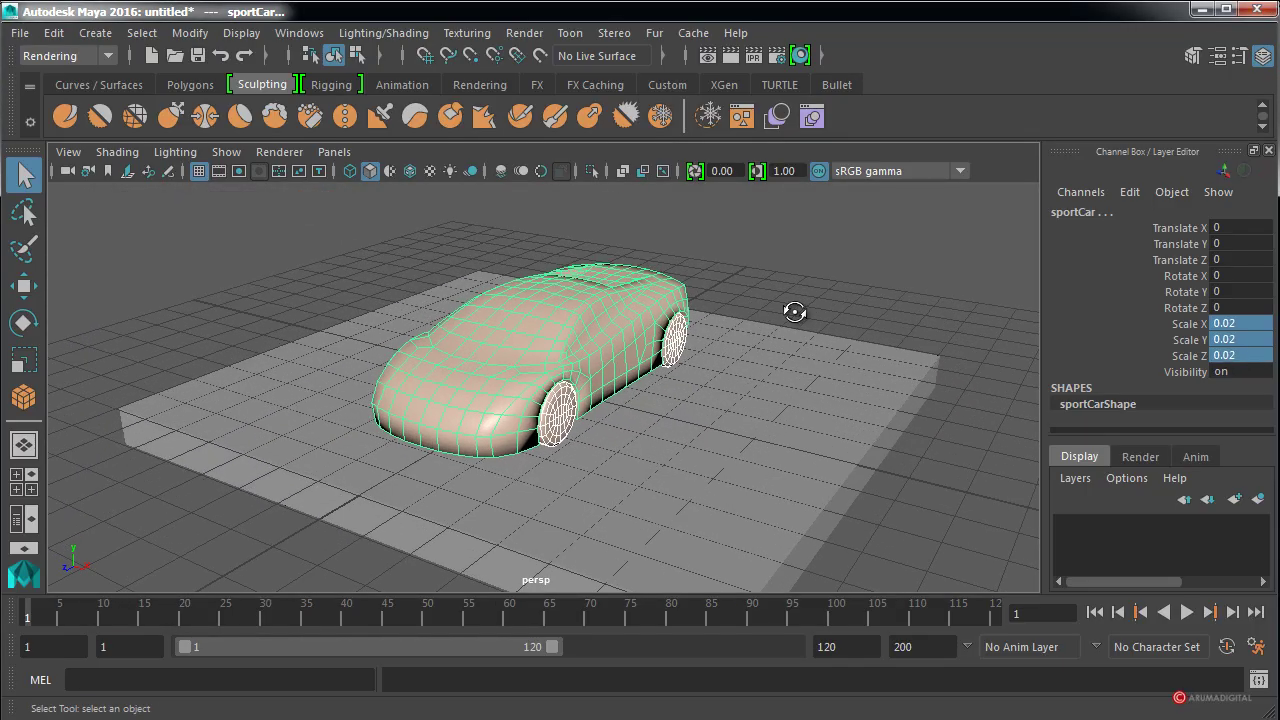
{"action": "mouse_move", "coordinate": [794, 306]}
{"action": "left_mouse_down", "text": "alt"}
{"action": "mouse_move", "coordinate": [600, 263]}
{"action": "mouse_move", "coordinate": [943, 313]}
{"action": "mouse_move", "coordinate": [829, 324]}
{"action": "left_mouse_up", "text": "alt"}
{"action": "right_click_drag", "start_coordinate": [829, 324], "coordinate": [677, 344], "text": "alt"}
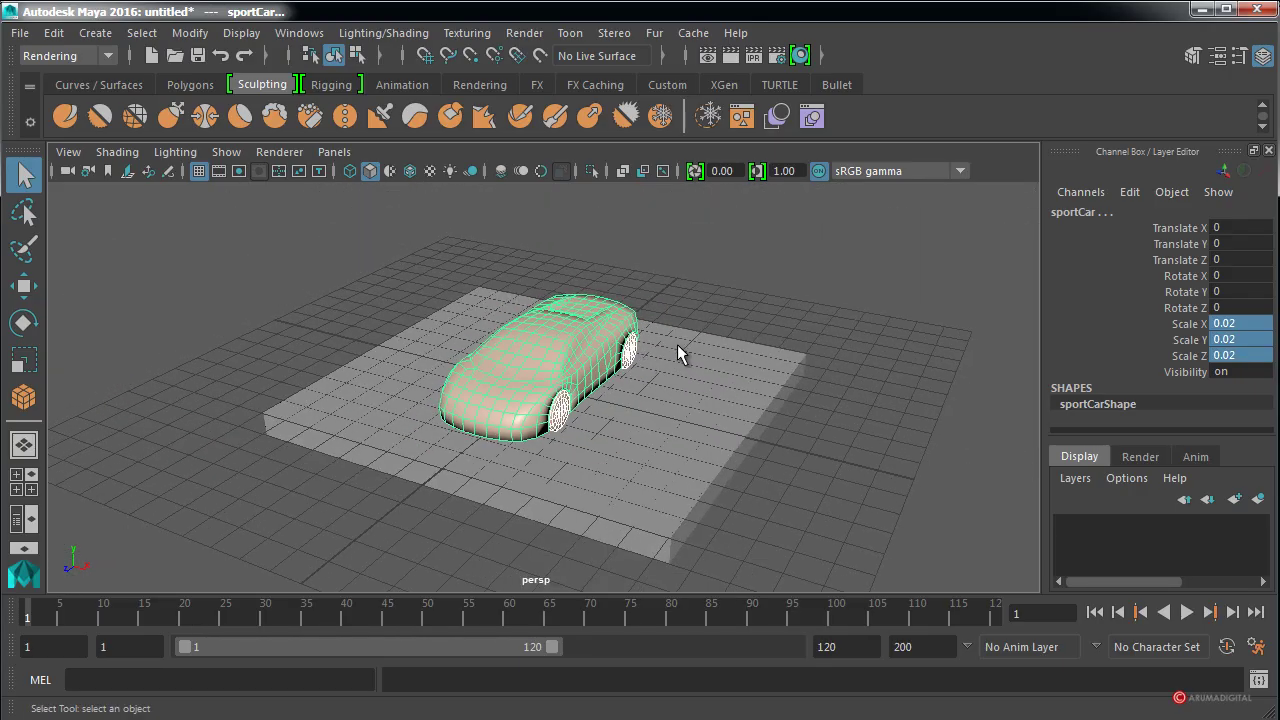
{"action": "left_click_drag", "start_coordinate": [677, 344], "coordinate": [586, 343], "text": "alt"}
{"action": "mouse_move", "coordinate": [661, 299]}
{"action": "left_mouse_down", "text": "alt"}
{"action": "mouse_move", "coordinate": [757, 286]}
{"action": "mouse_move", "coordinate": [716, 293]}
{"action": "mouse_move", "coordinate": [770, 299]}
{"action": "left_mouse_up", "text": "alt"}
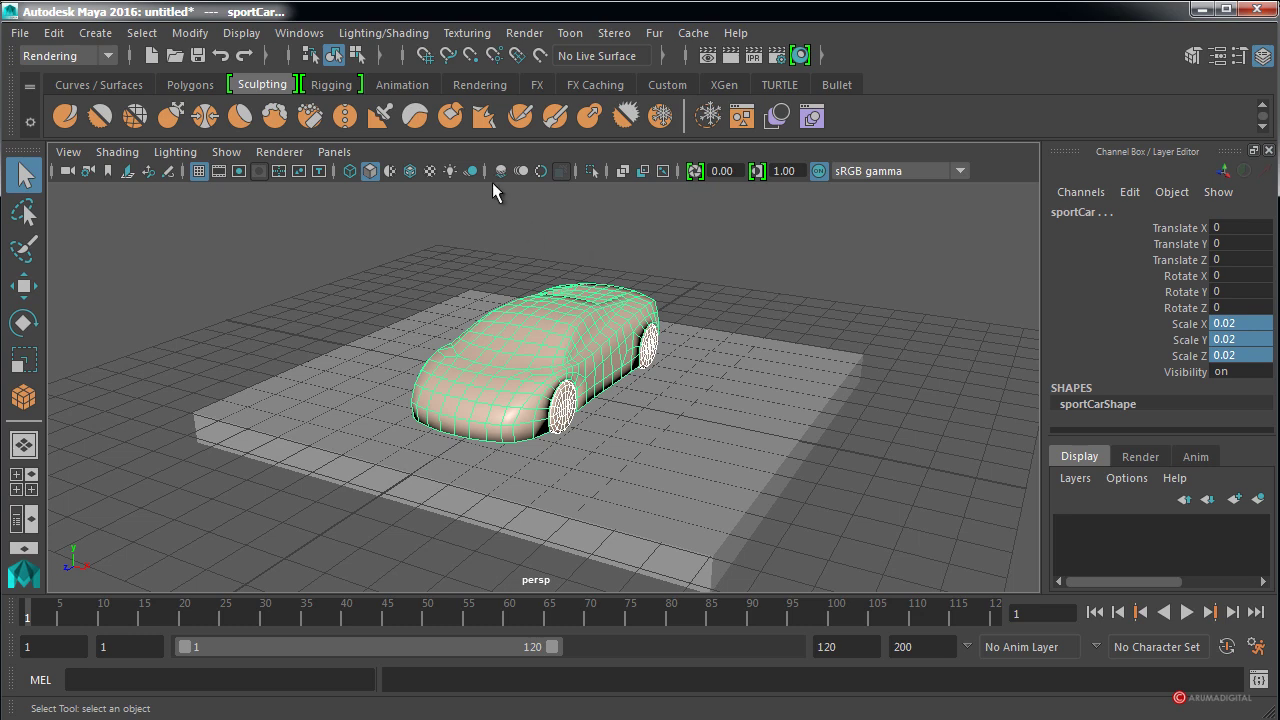
{"action": "left_click", "coordinate": [104, 33]}
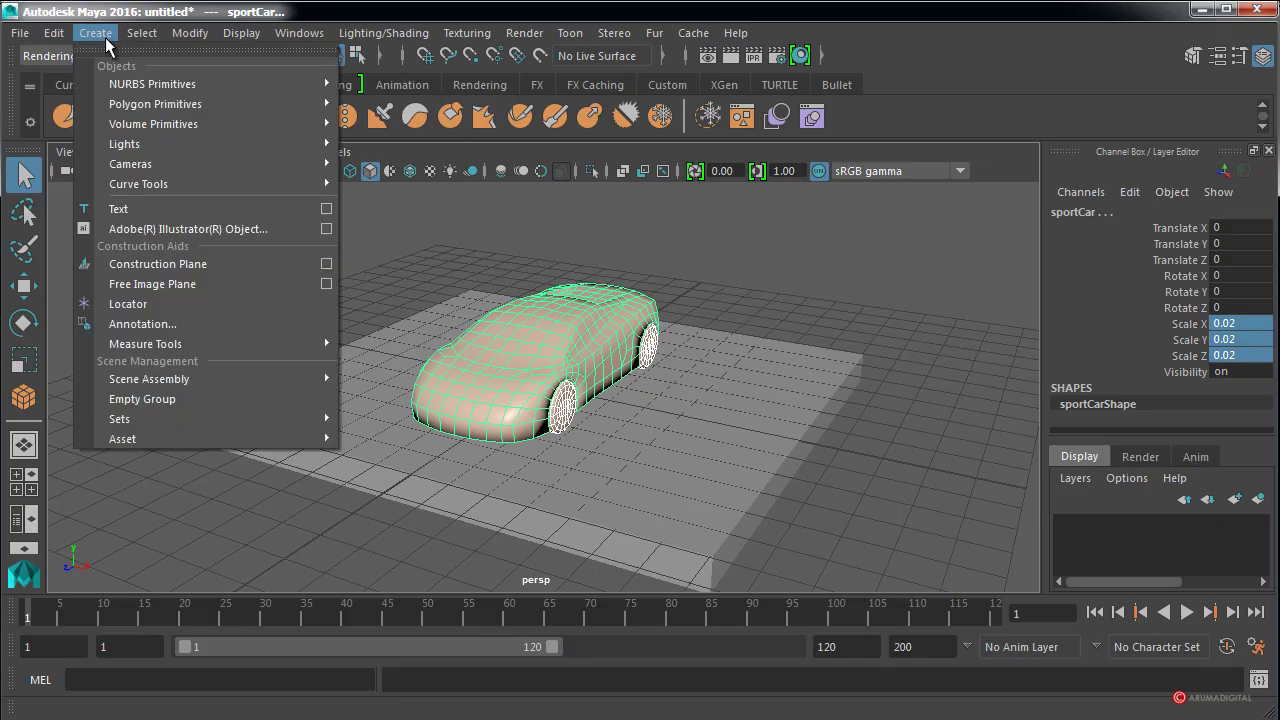
{"action": "mouse_move", "coordinate": [124, 144]}
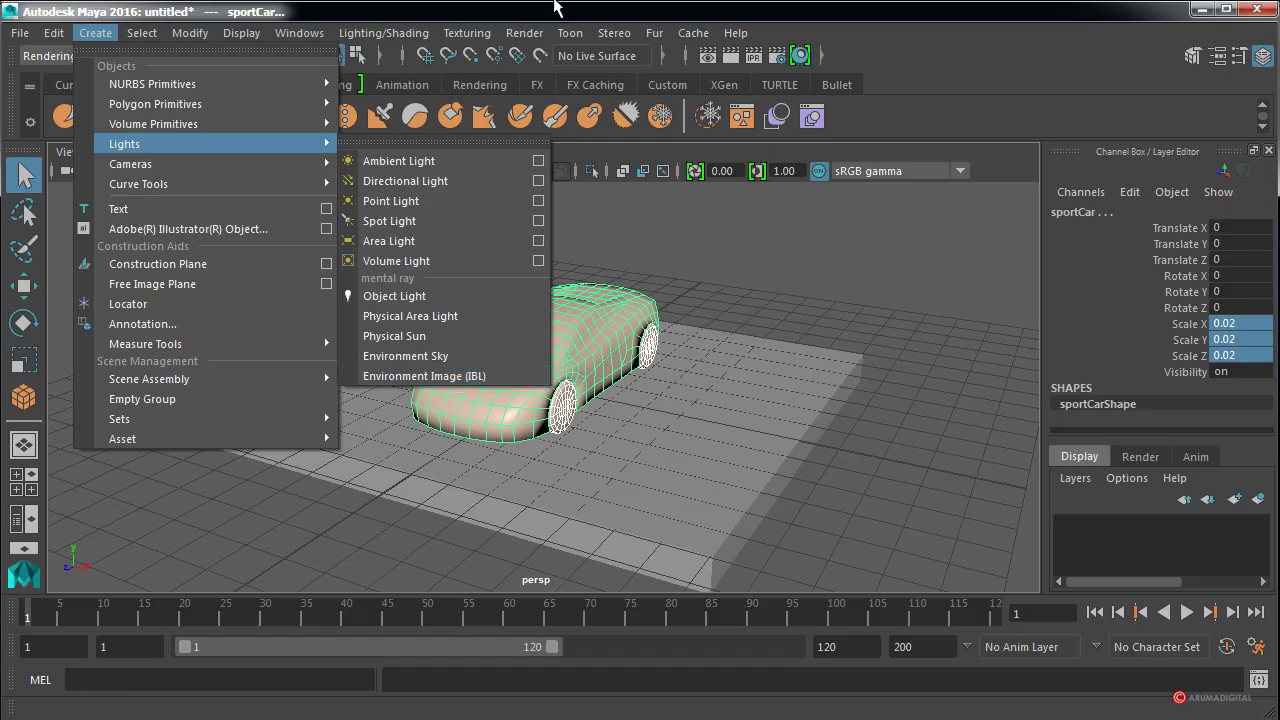
Switch the renderer to mental ray and go to the Scene tab of Render Settings.
{"action": "left_click", "coordinate": [523, 33]}
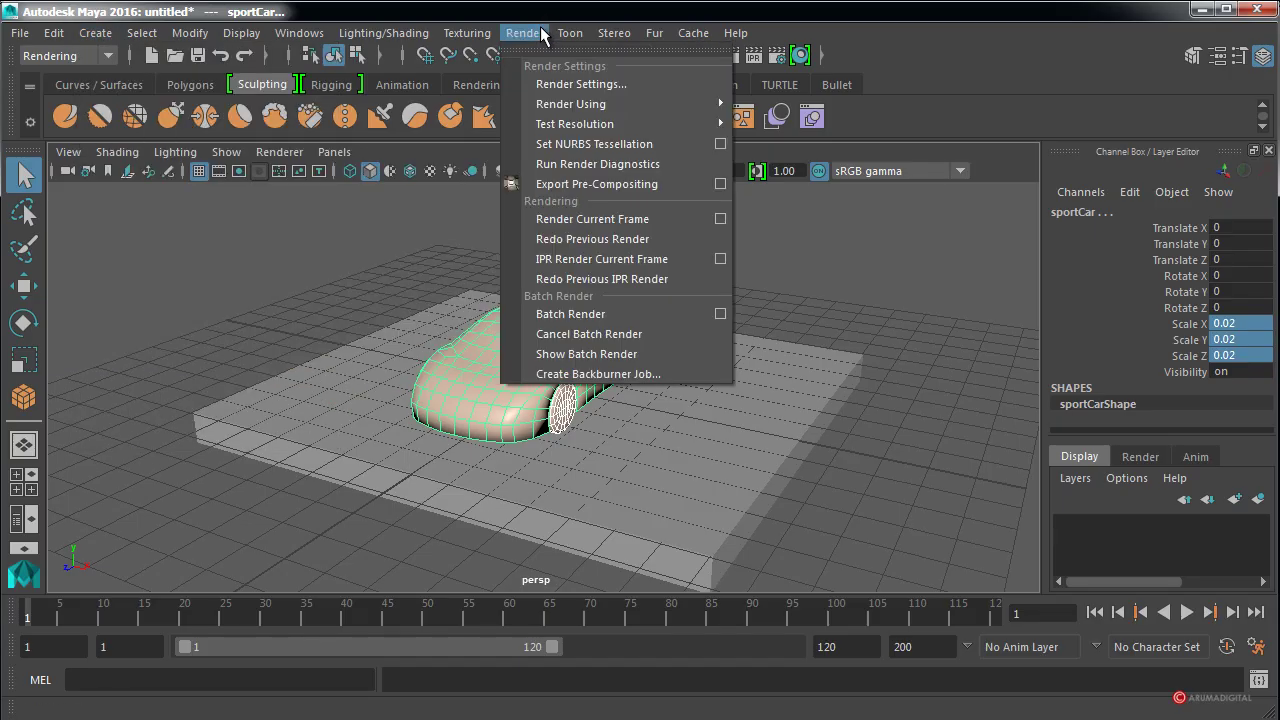
{"action": "mouse_move", "coordinate": [571, 104]}
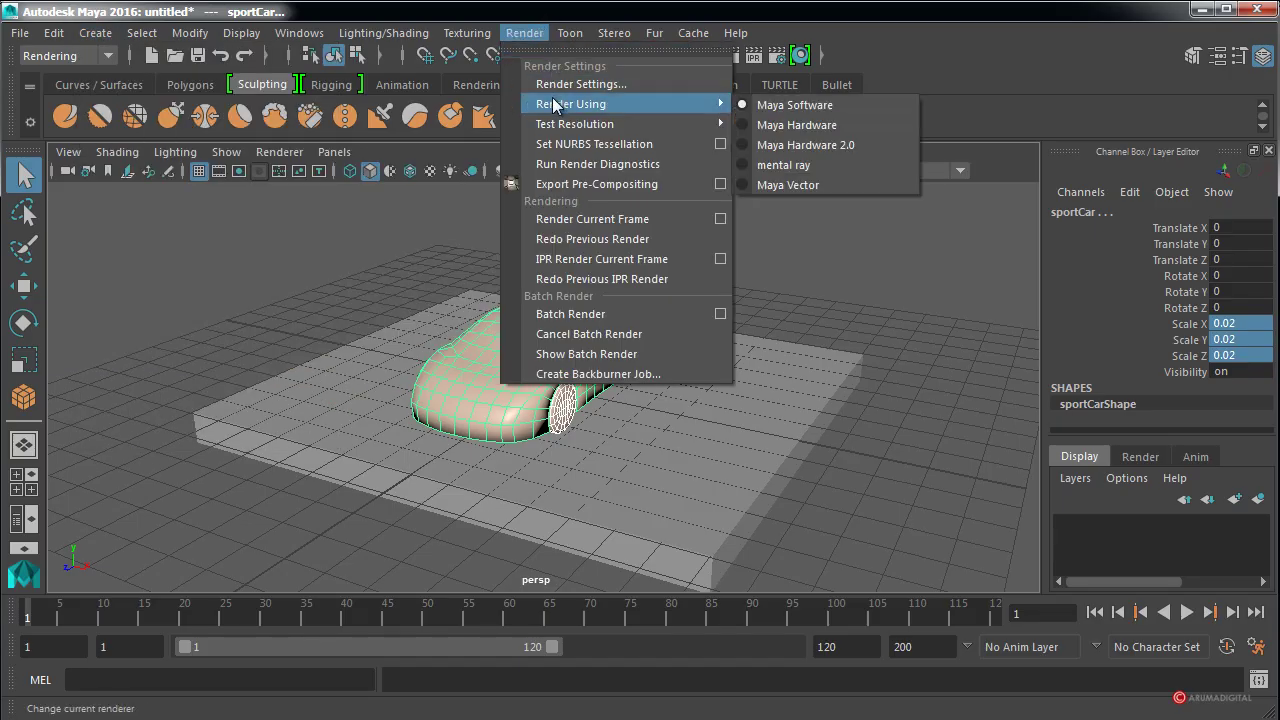
{"action": "left_click", "coordinate": [784, 165]}
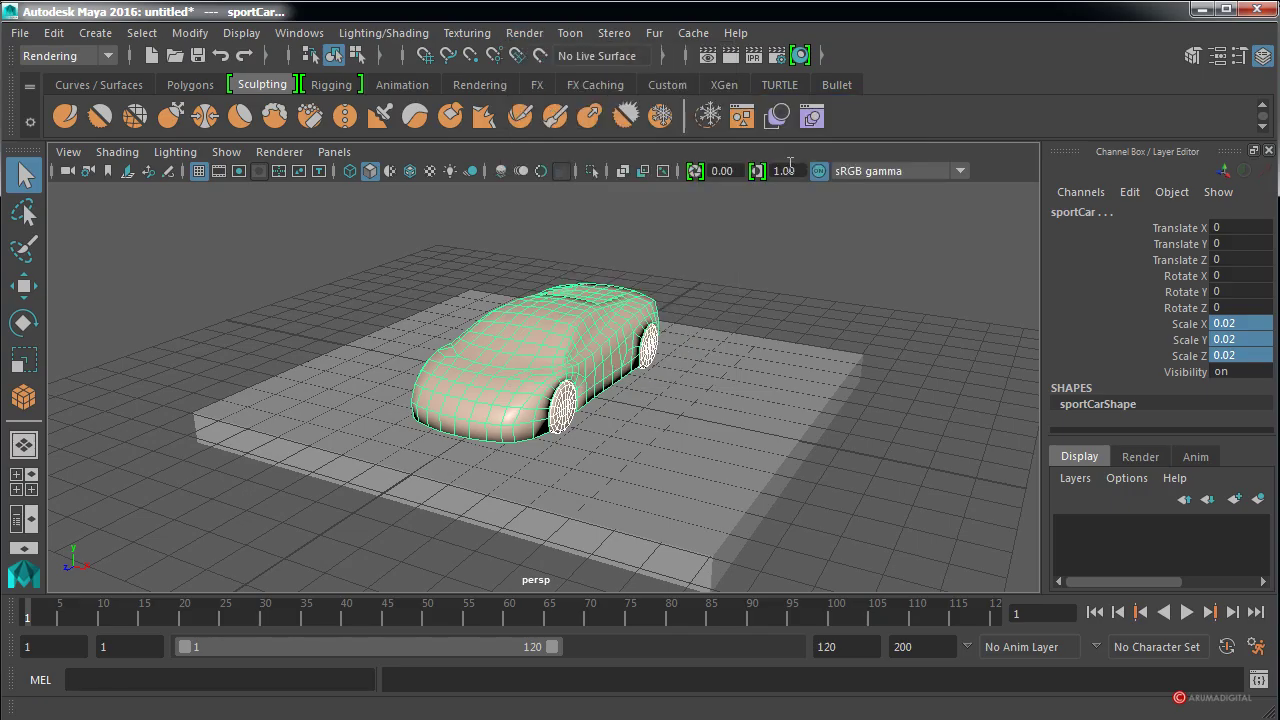
{"action": "left_click", "coordinate": [536, 38]}
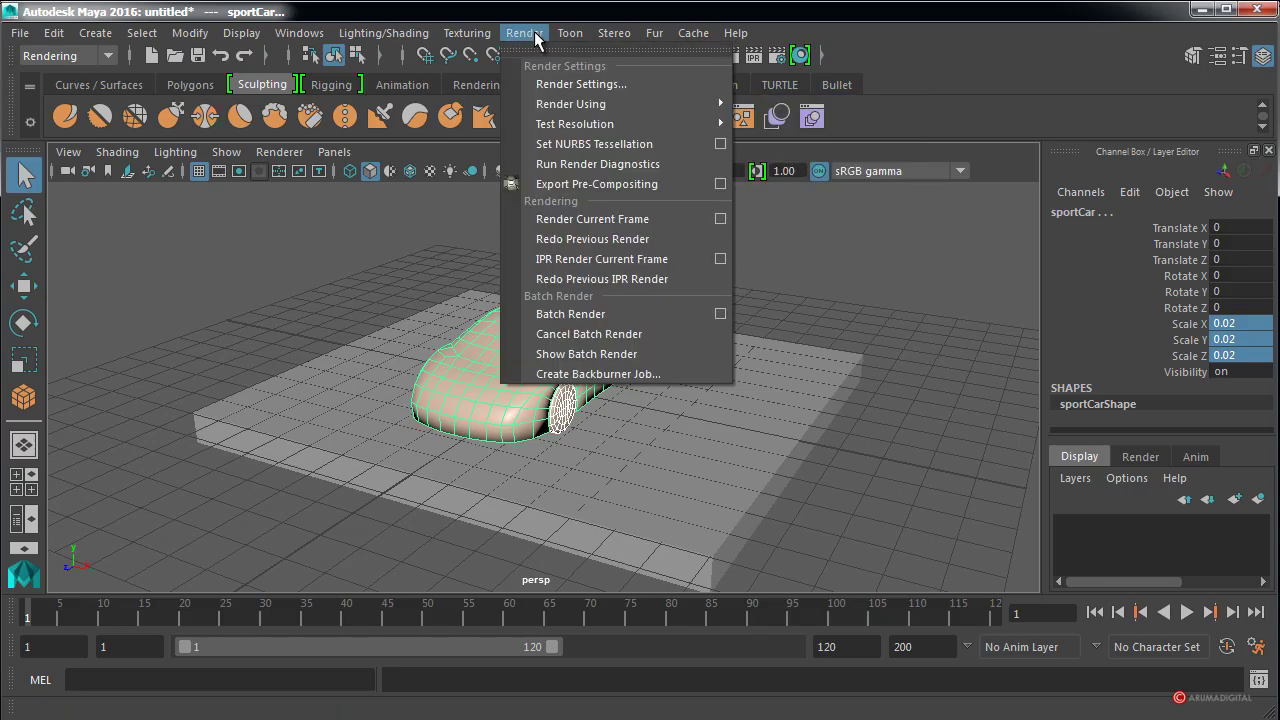
{"action": "left_click", "coordinate": [565, 84]}
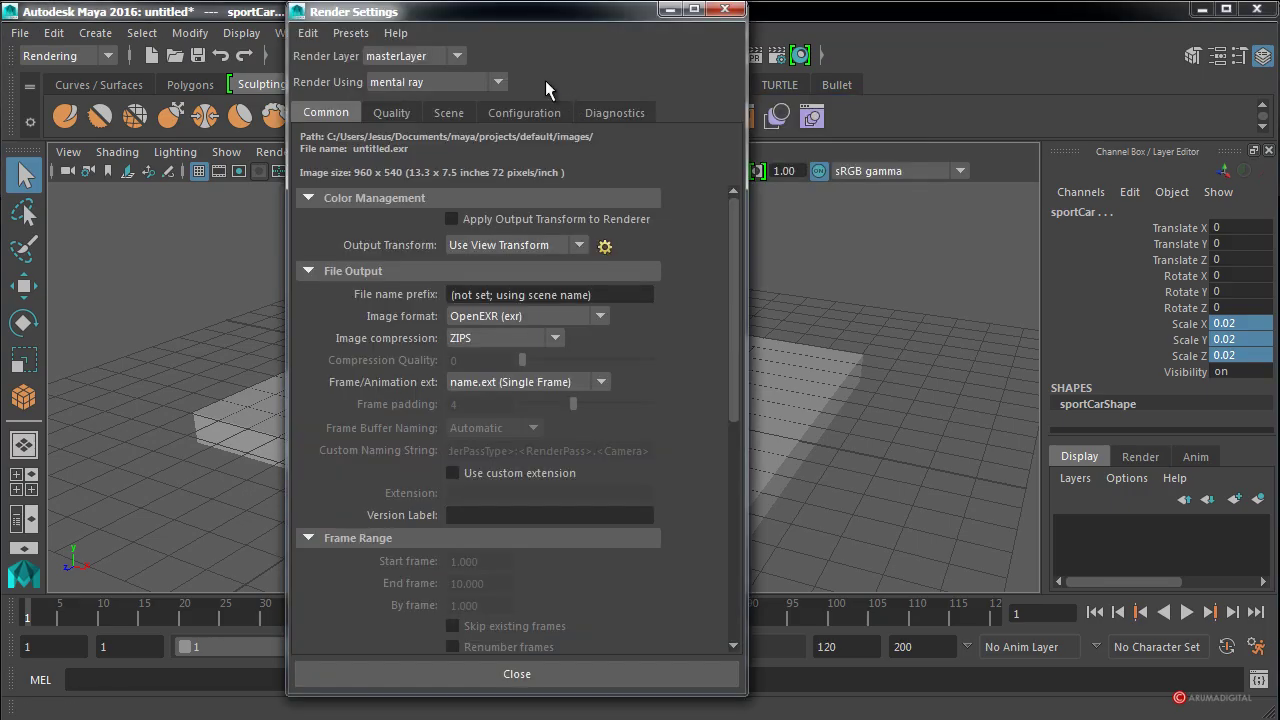
{"action": "left_click", "coordinate": [460, 111]}
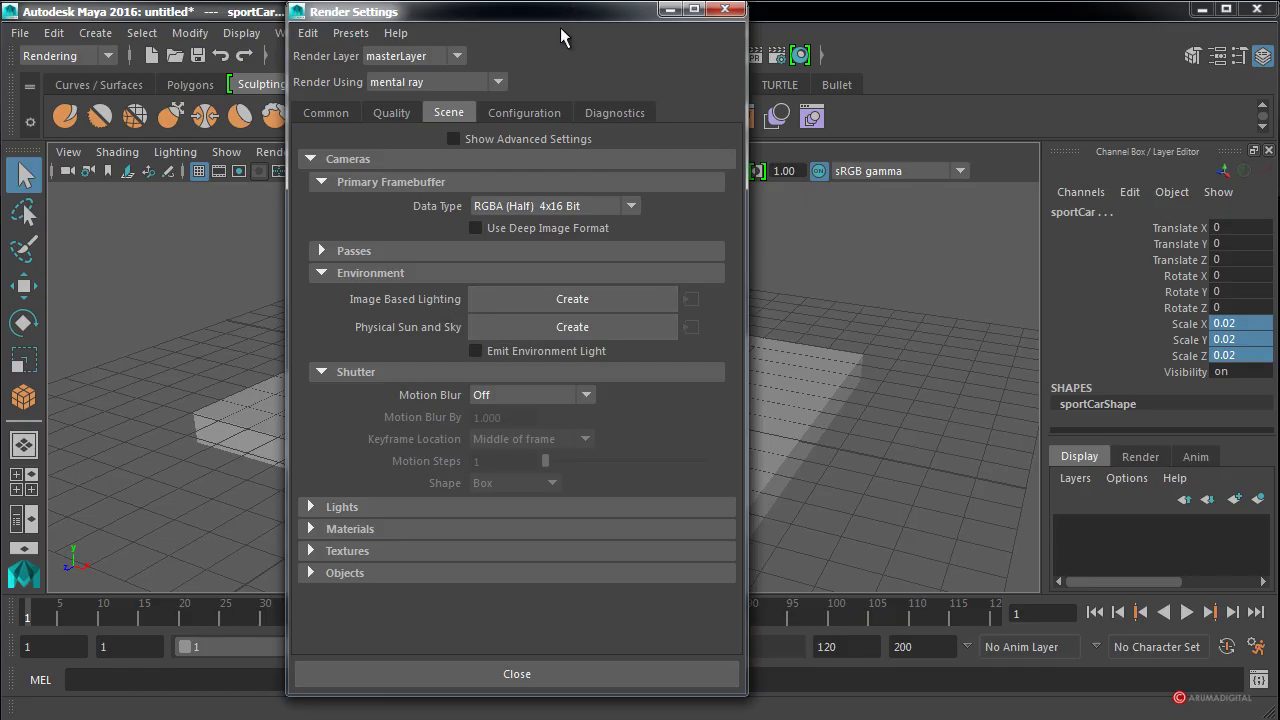
Create an Image Based Lighting node under Environment and close Render Settings.
{"action": "left_click_drag", "start_coordinate": [566, 20], "coordinate": [606, 22]}
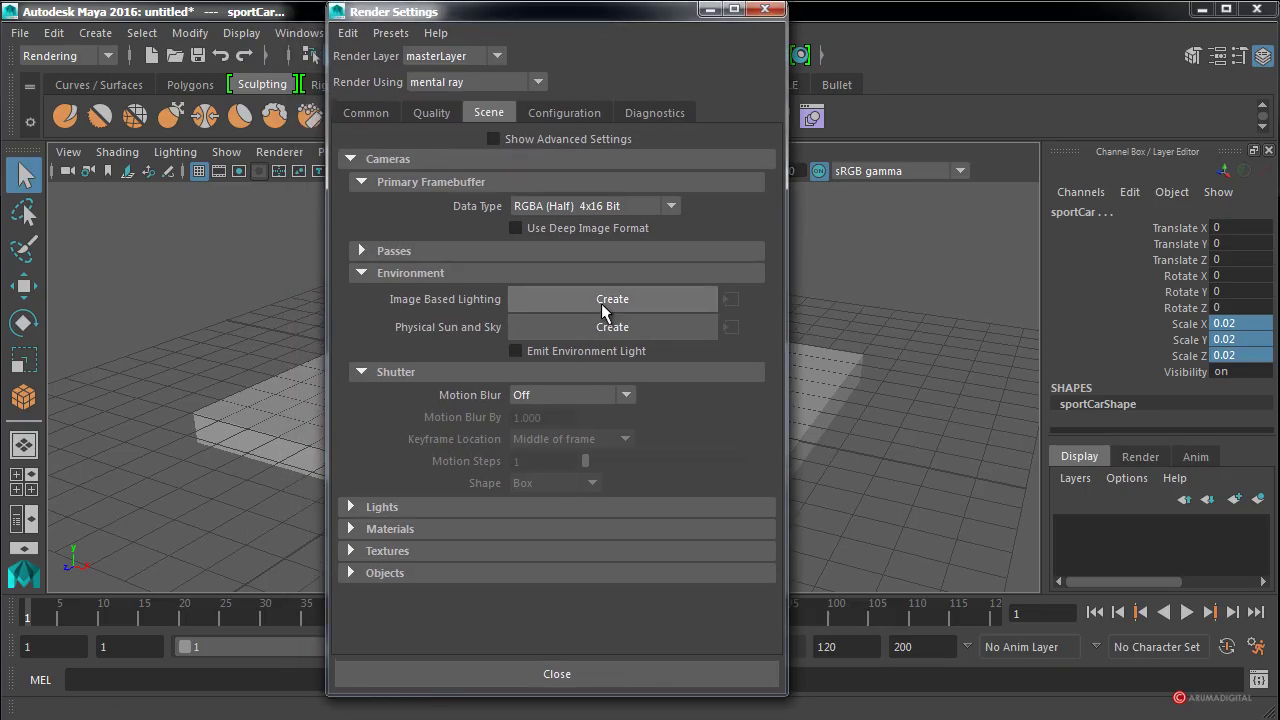
{"action": "left_click", "coordinate": [601, 303]}
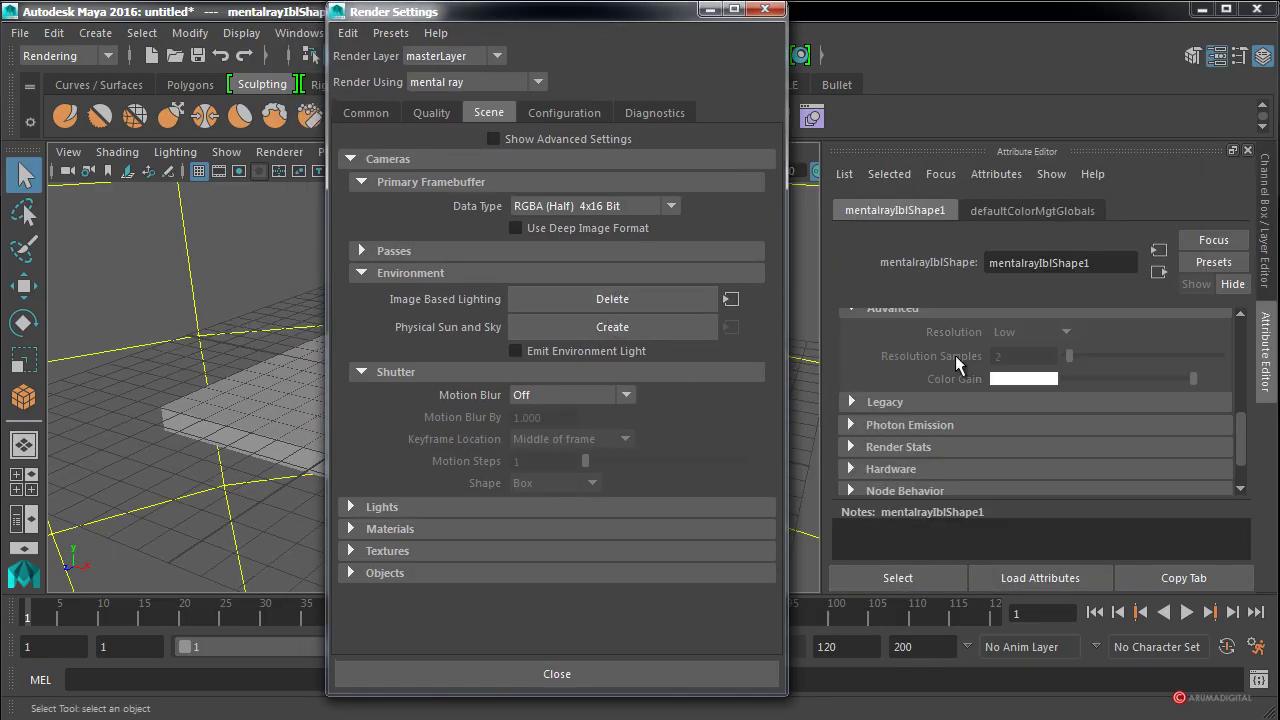
{"action": "left_click", "coordinate": [778, 12]}
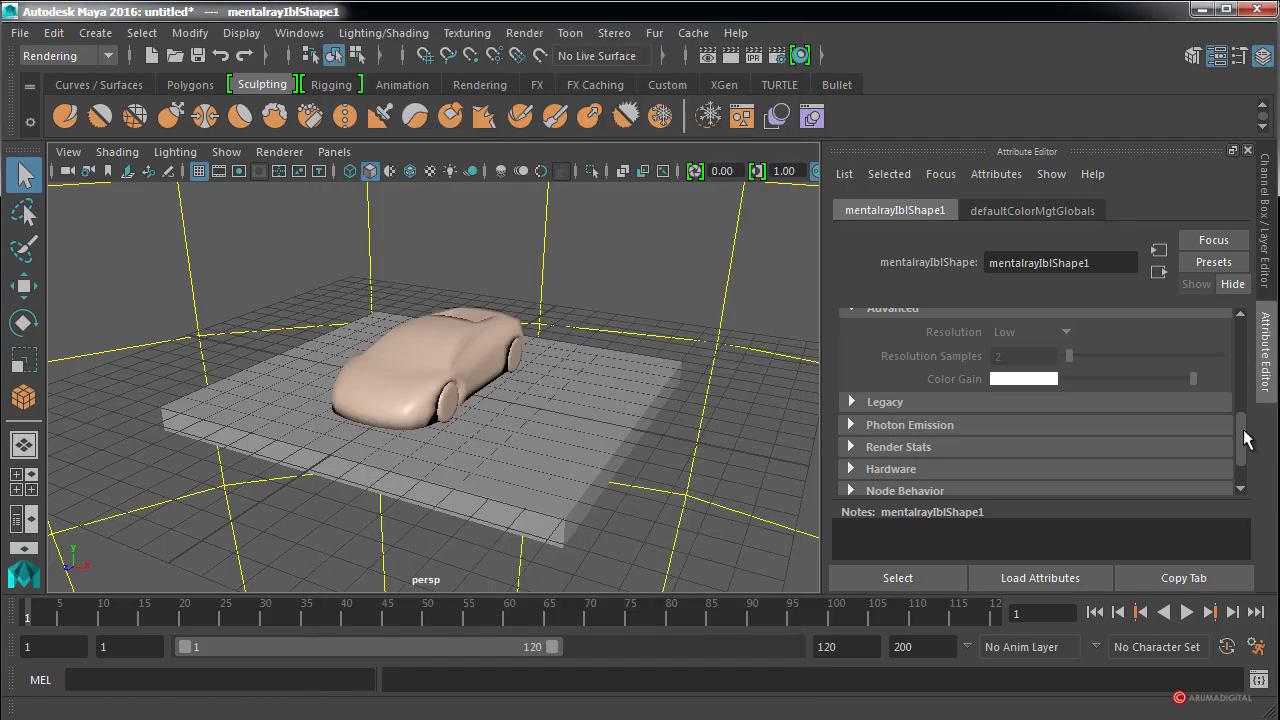
{"action": "left_click_drag", "start_coordinate": [1245, 440], "coordinate": [1247, 330]}
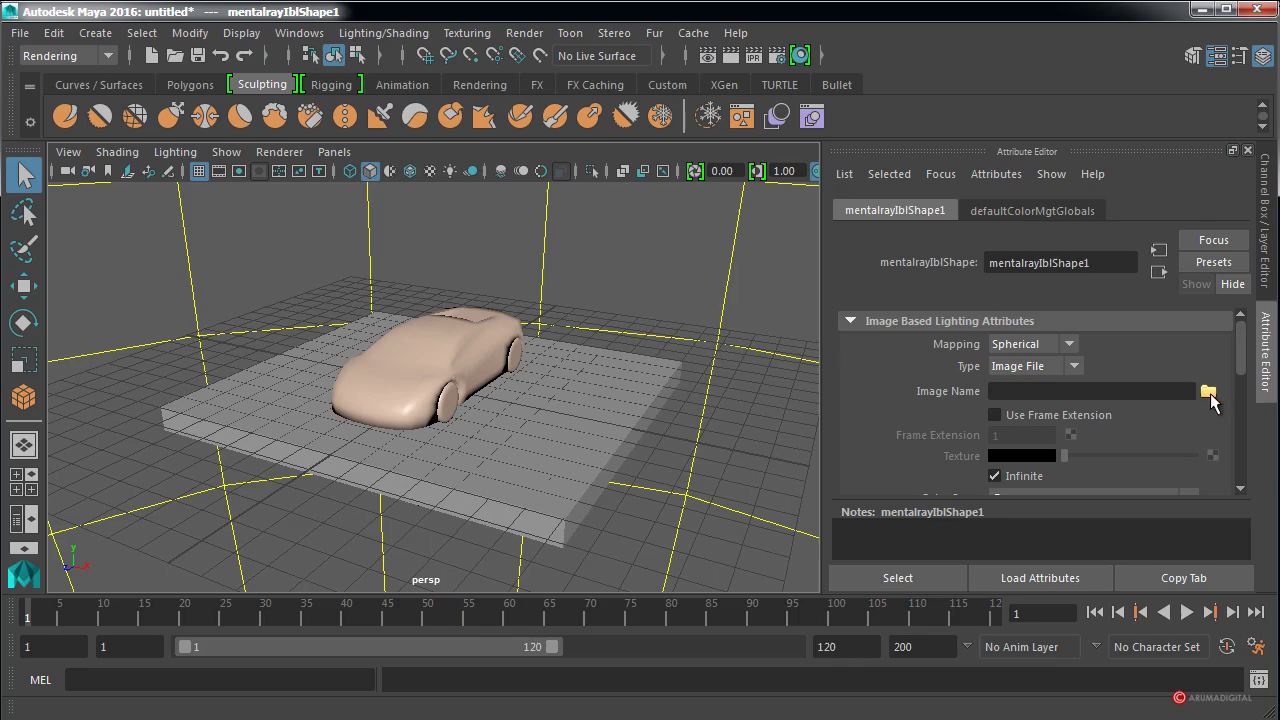
Load HDR_041_Path.hdr as the image-based light's image file.
{"action": "left_click", "coordinate": [1208, 391]}
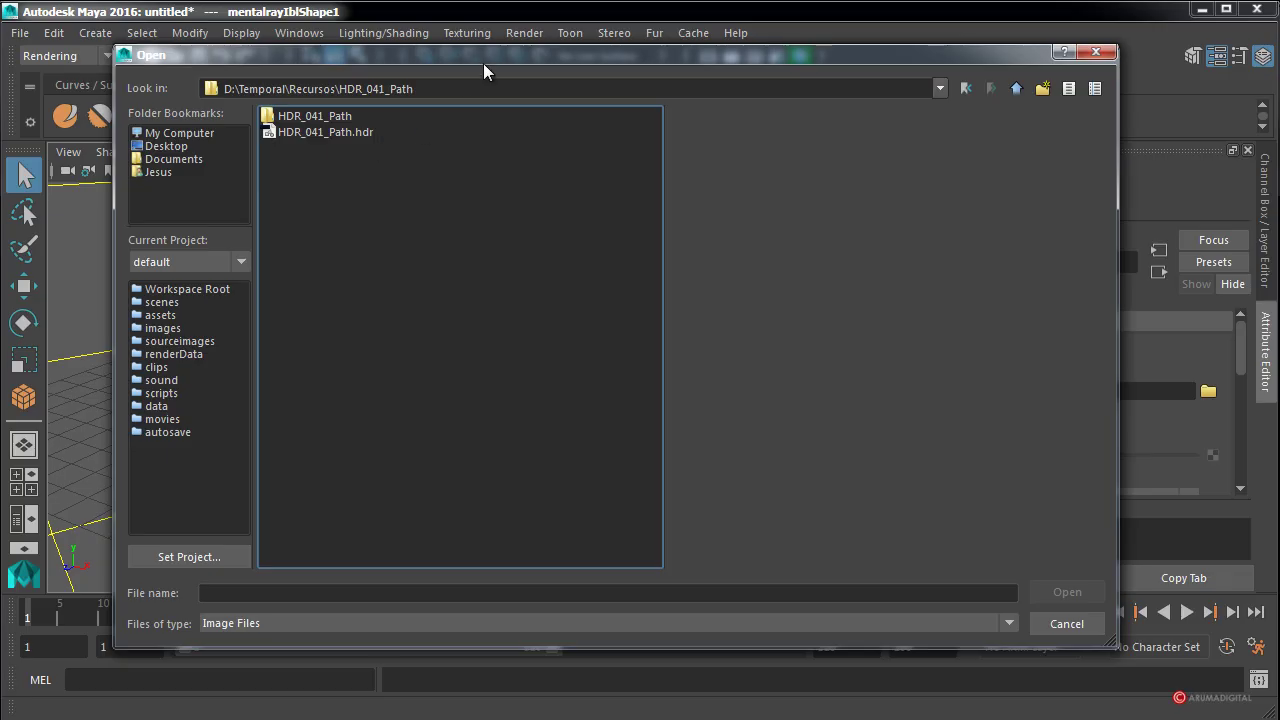
{"action": "left_click_drag", "start_coordinate": [484, 54], "coordinate": [485, 58]}
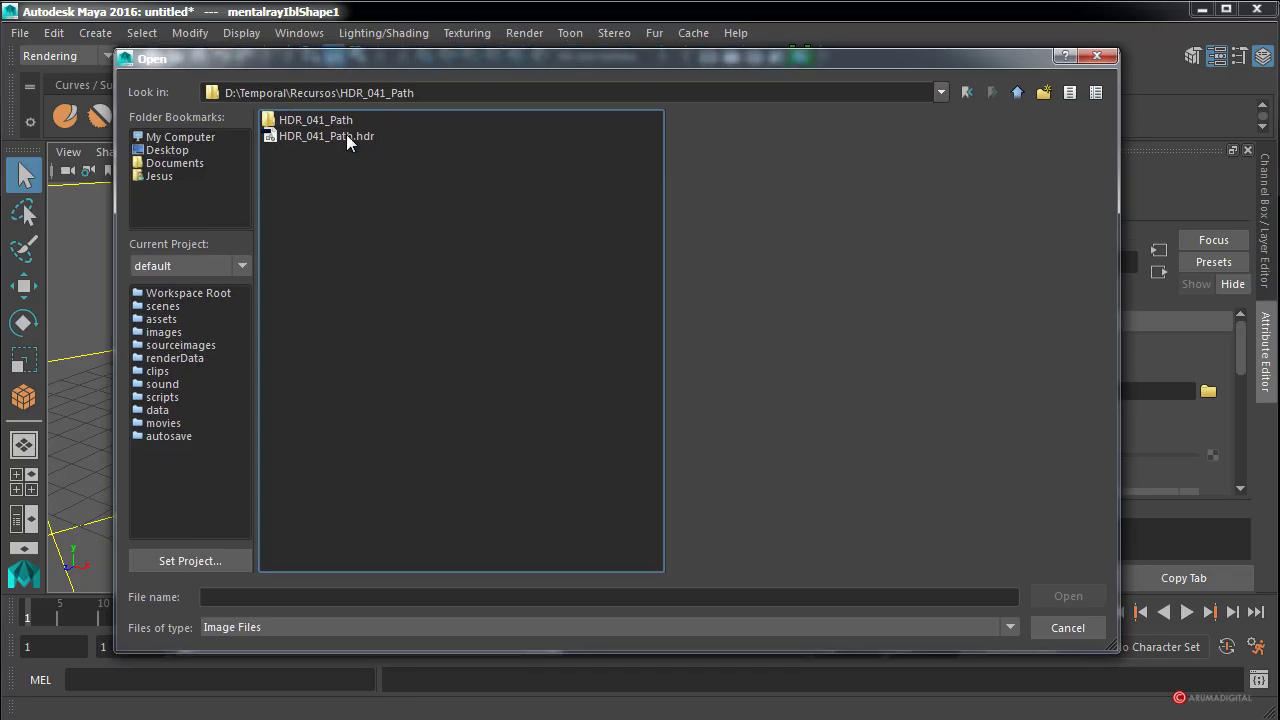
{"action": "left_click", "coordinate": [346, 135]}
{"action": "left_click", "coordinate": [1065, 596]}
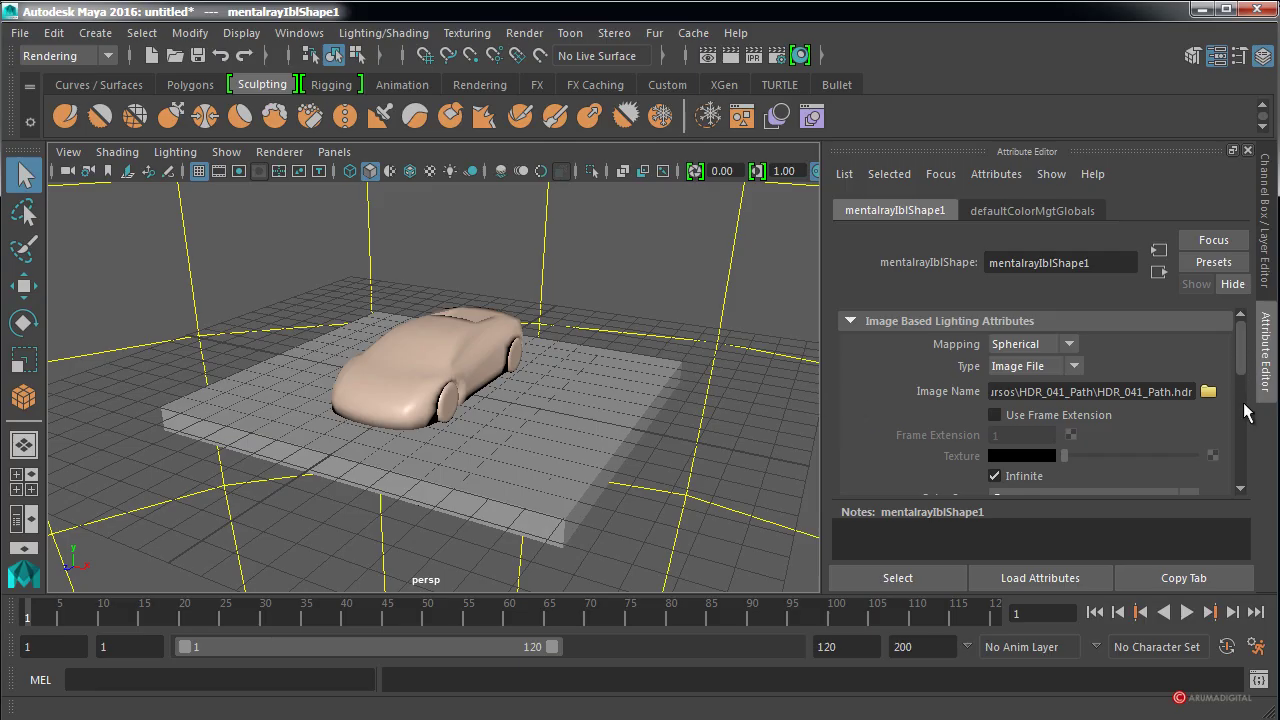
{"action": "mouse_move", "coordinate": [1241, 345]}
{"action": "left_mouse_down"}
{"action": "mouse_move", "coordinate": [1250, 400]}
{"action": "mouse_move", "coordinate": [1247, 376]}
{"action": "left_mouse_up"}
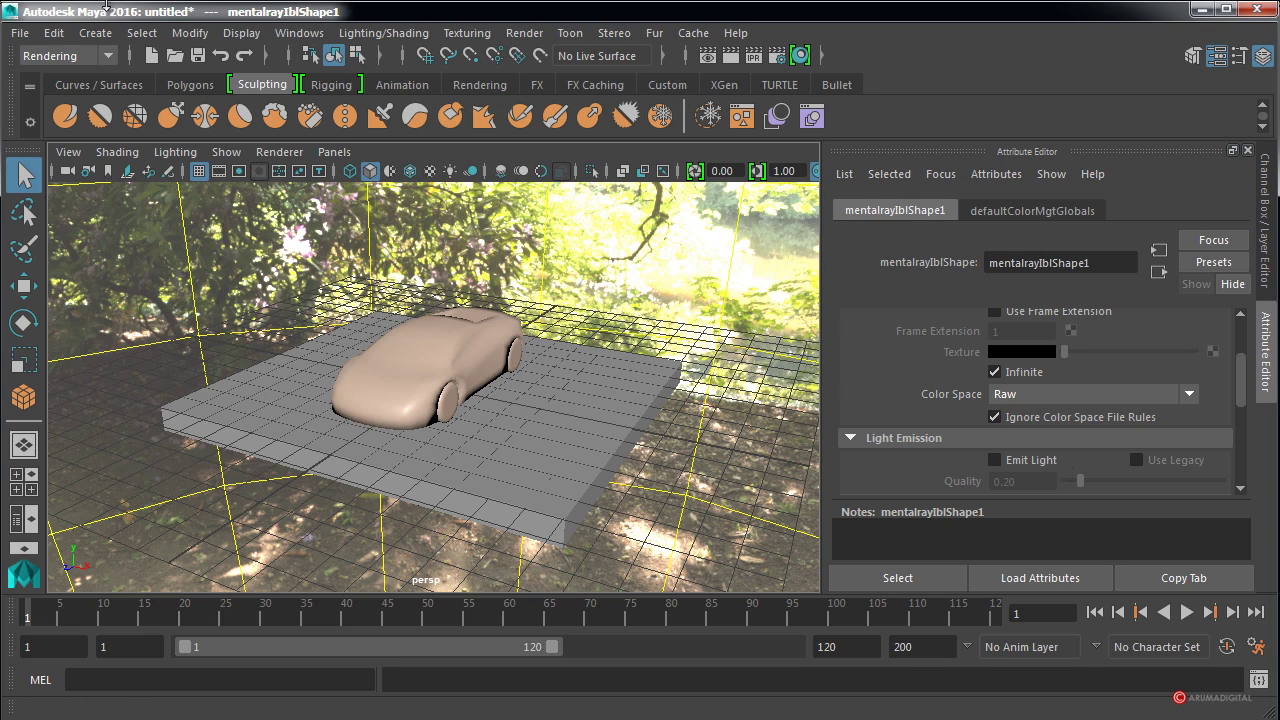
Render the current frame with mental ray against the forest HDR.
{"action": "left_click", "coordinate": [95, 33]}
{"action": "mouse_move", "coordinate": [124, 143]}
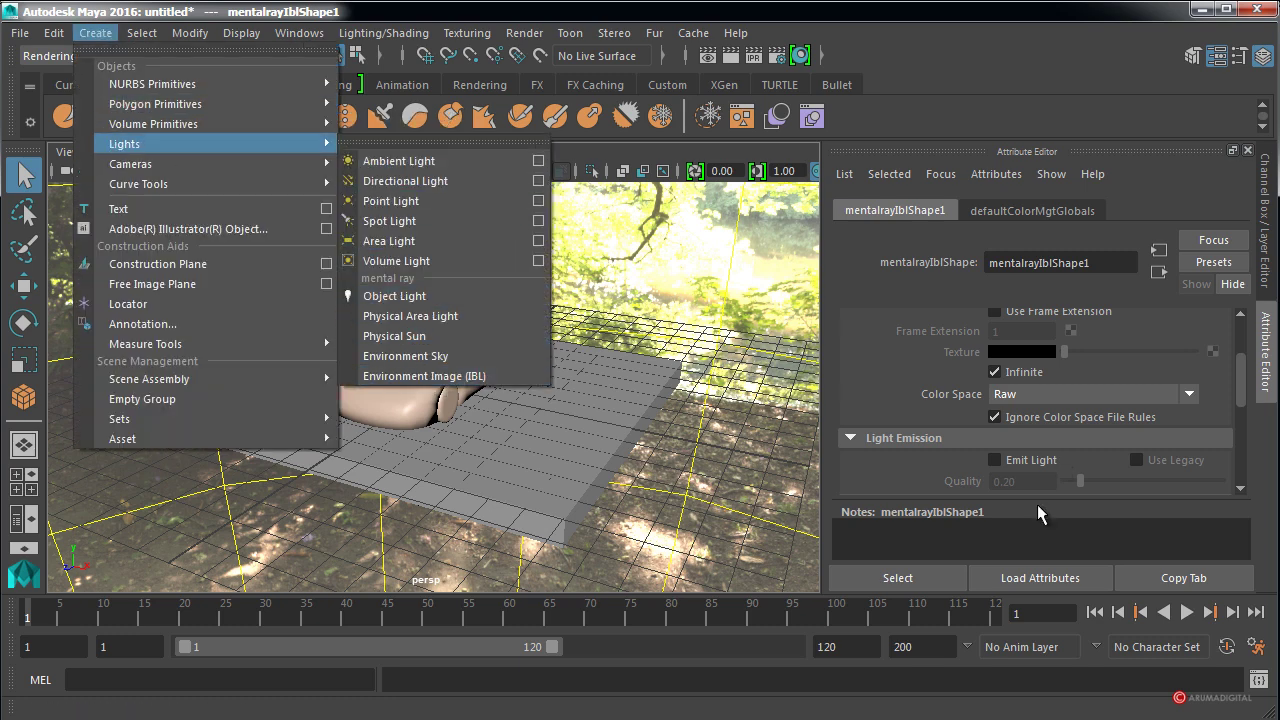
{"action": "left_click", "coordinate": [1076, 464]}
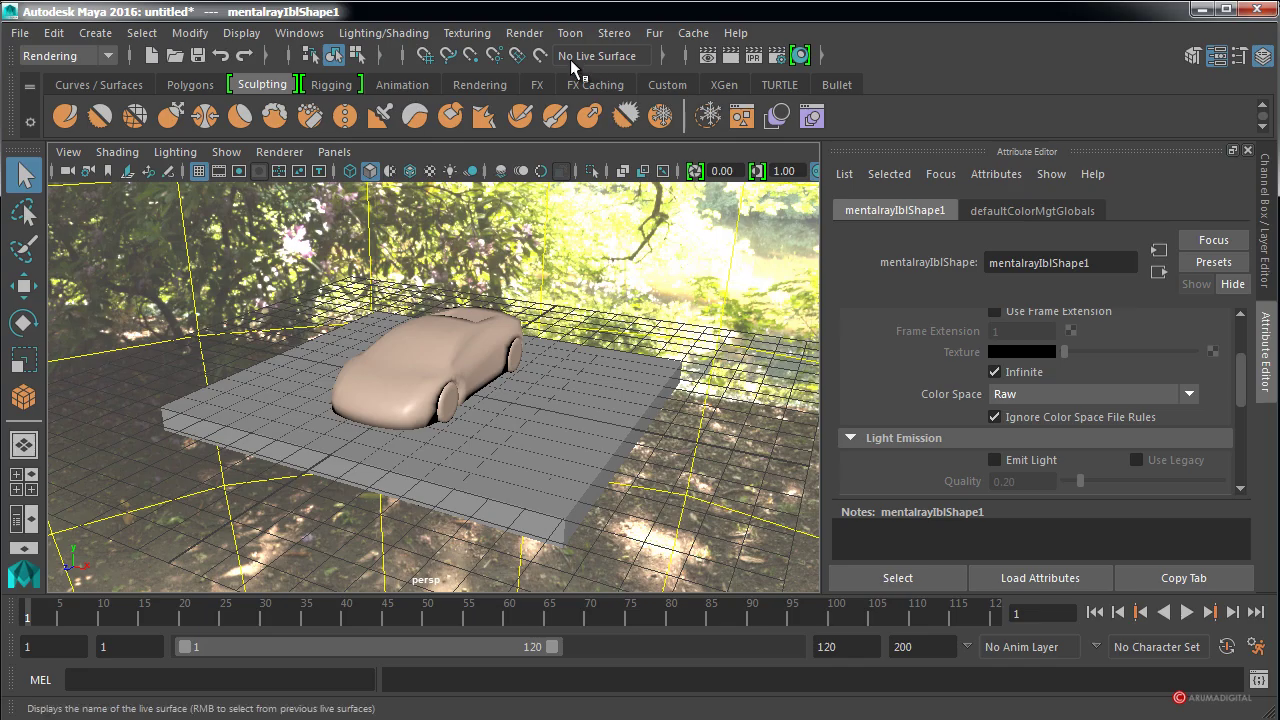
{"action": "left_click", "coordinate": [524, 33]}
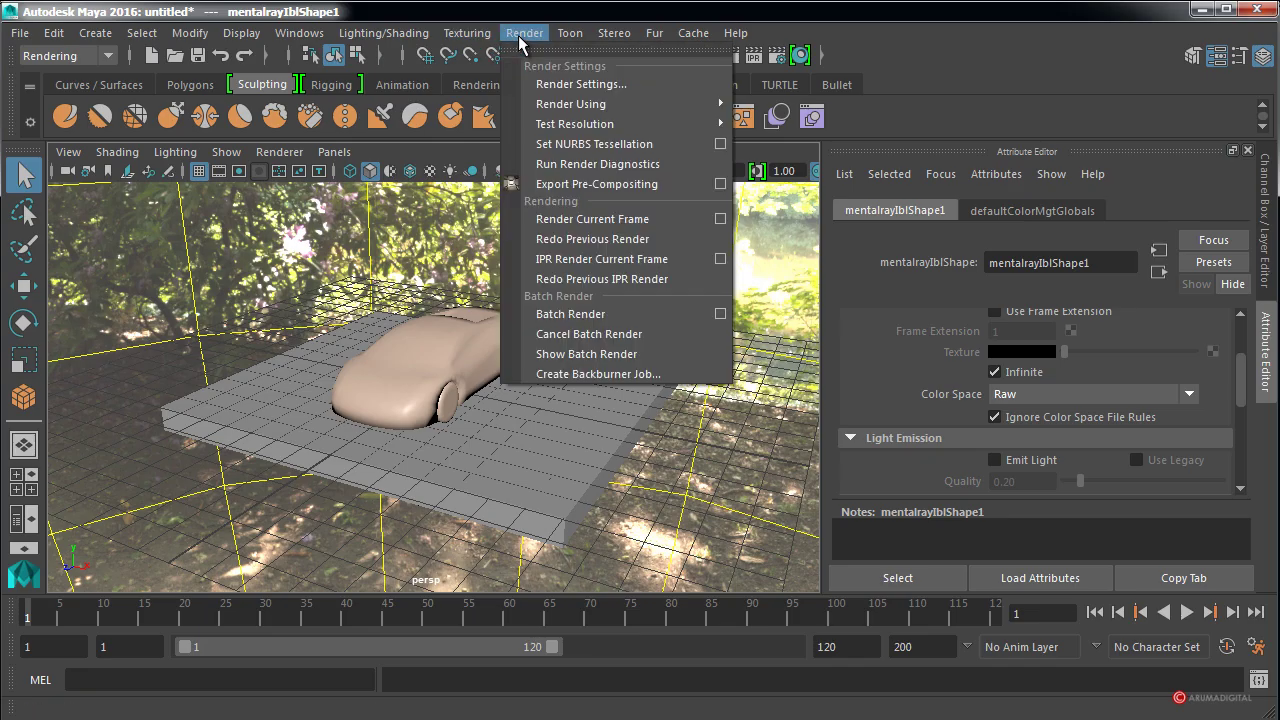
{"action": "left_click", "coordinate": [568, 220]}
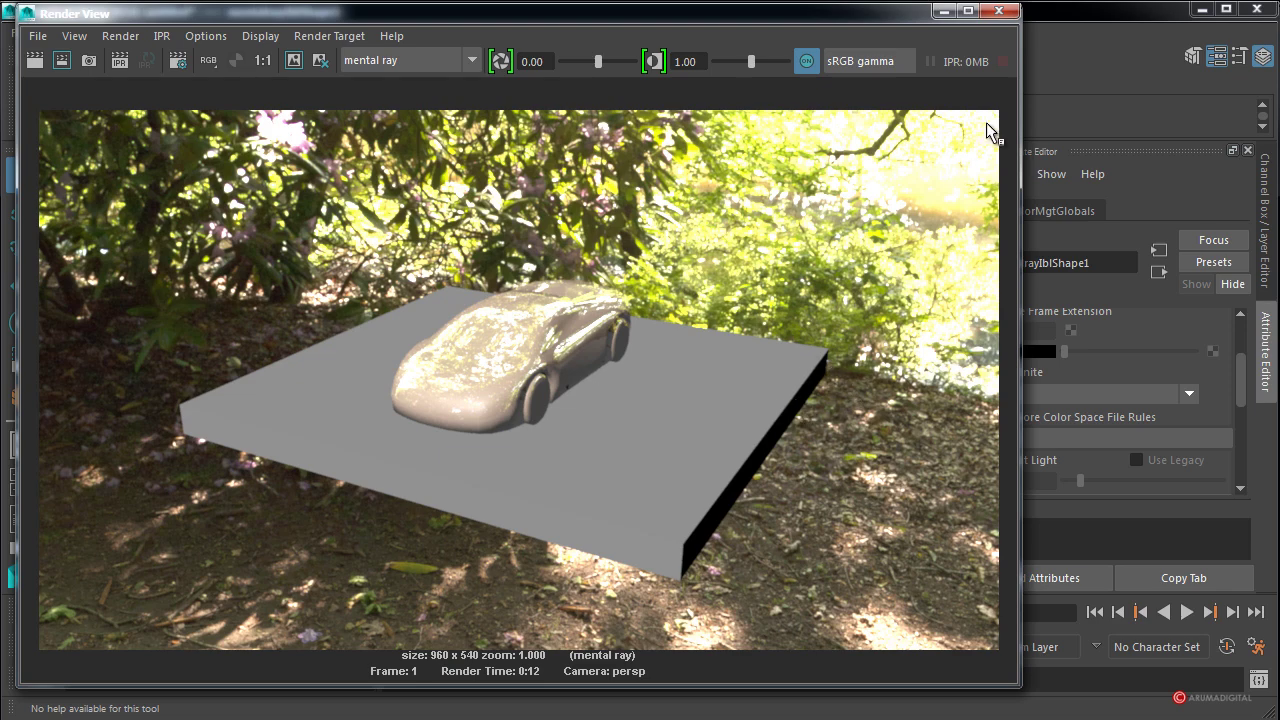
Turn on Emit Light for the image-based light and re-render the current frame.
{"action": "left_click", "coordinate": [998, 10]}
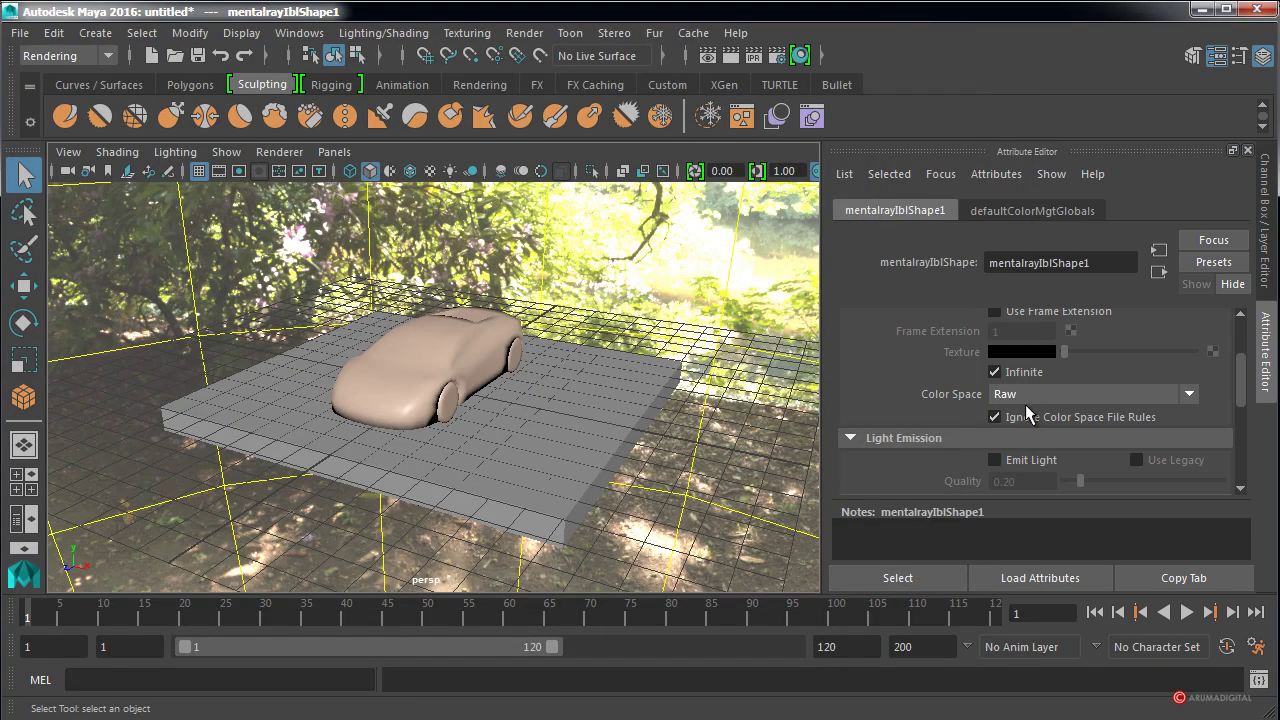
{"action": "left_click", "coordinate": [1025, 460]}
{"action": "left_click", "coordinate": [524, 34]}
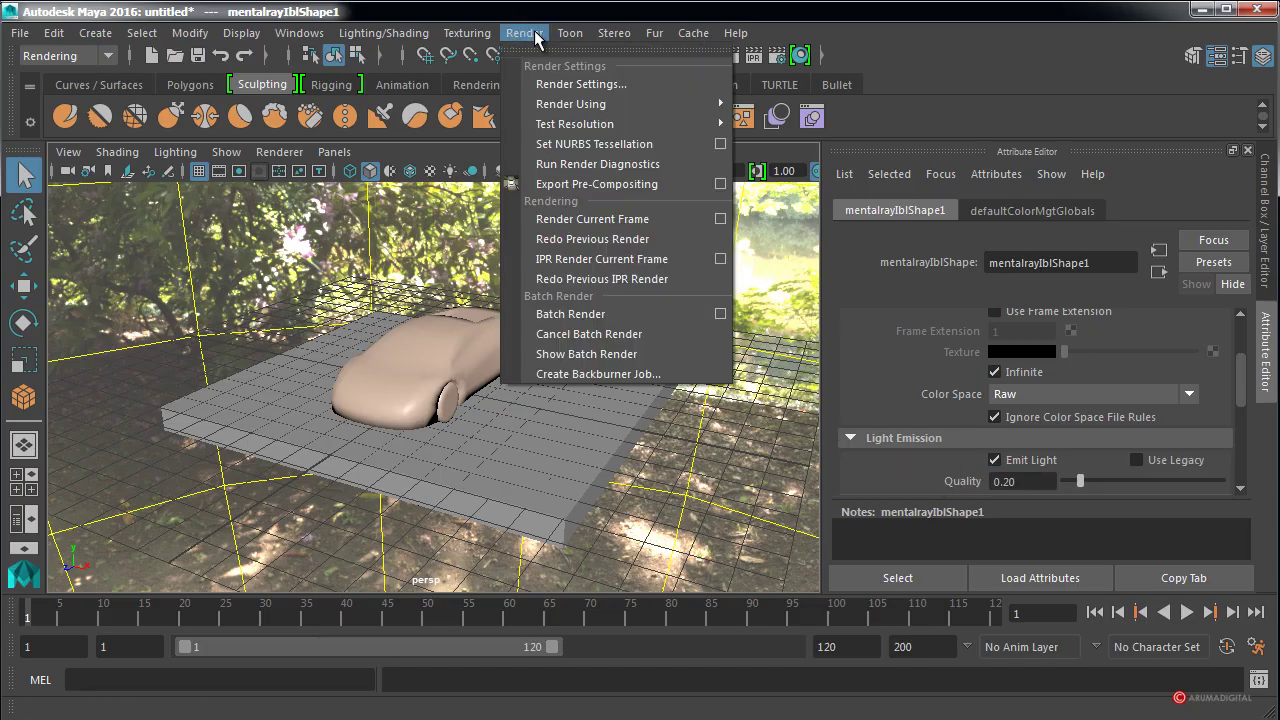
{"action": "left_click", "coordinate": [573, 216]}
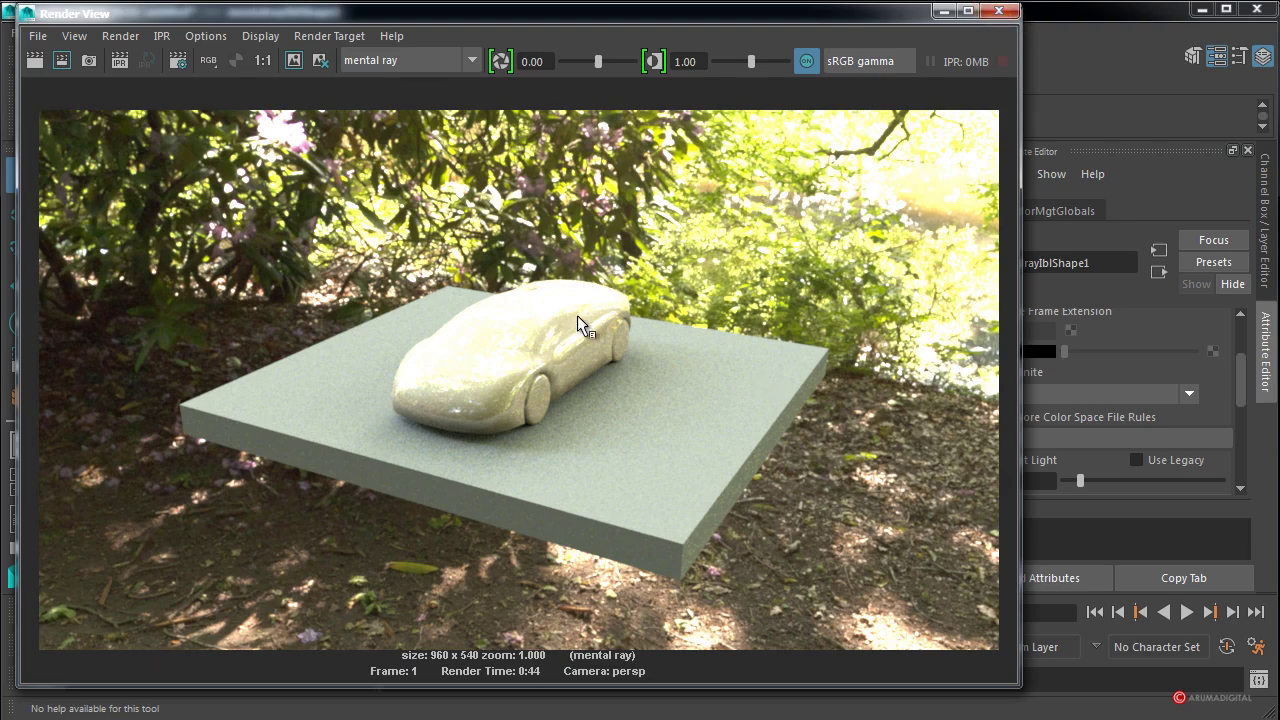
{"action": "left_click", "coordinate": [998, 10]}
{"action": "left_click_drag", "start_coordinate": [680, 372], "coordinate": [676, 365], "text": "alt"}
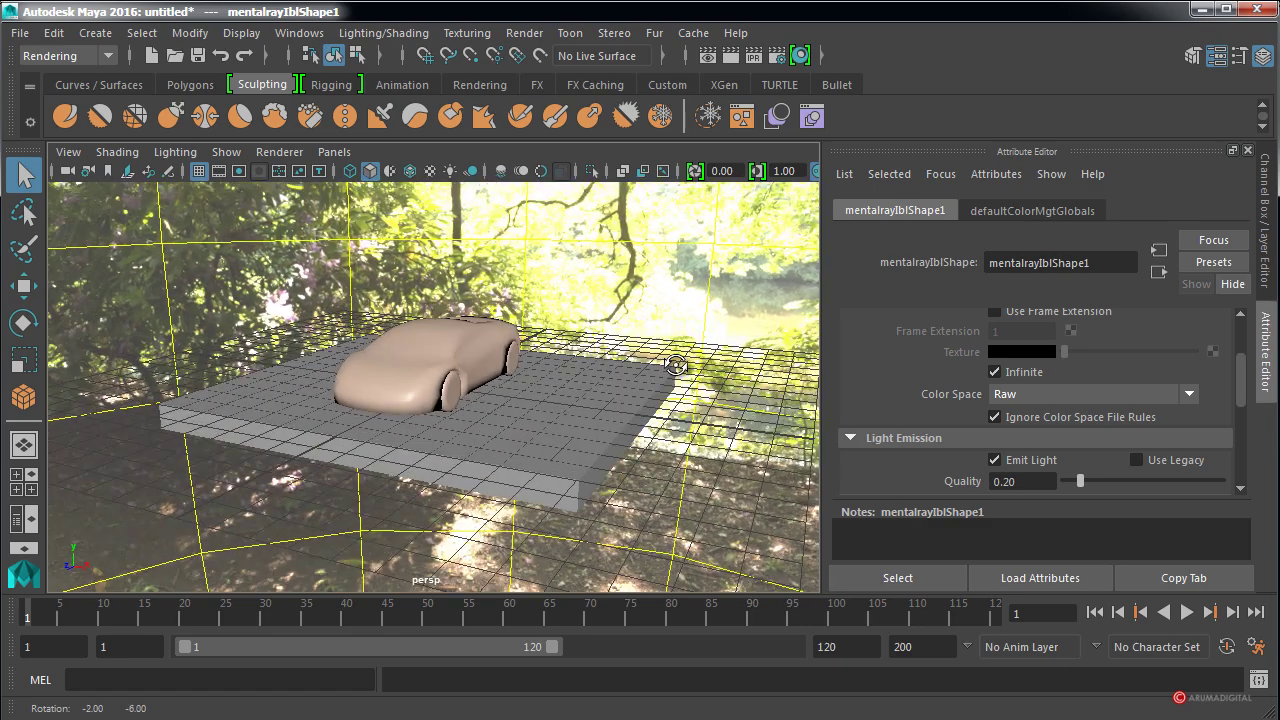
Replace the IBL image with Ditch-River_2k.hdr from the Recursos/Ditch_River folder.
{"action": "left_click_drag", "start_coordinate": [1246, 366], "coordinate": [1244, 348]}
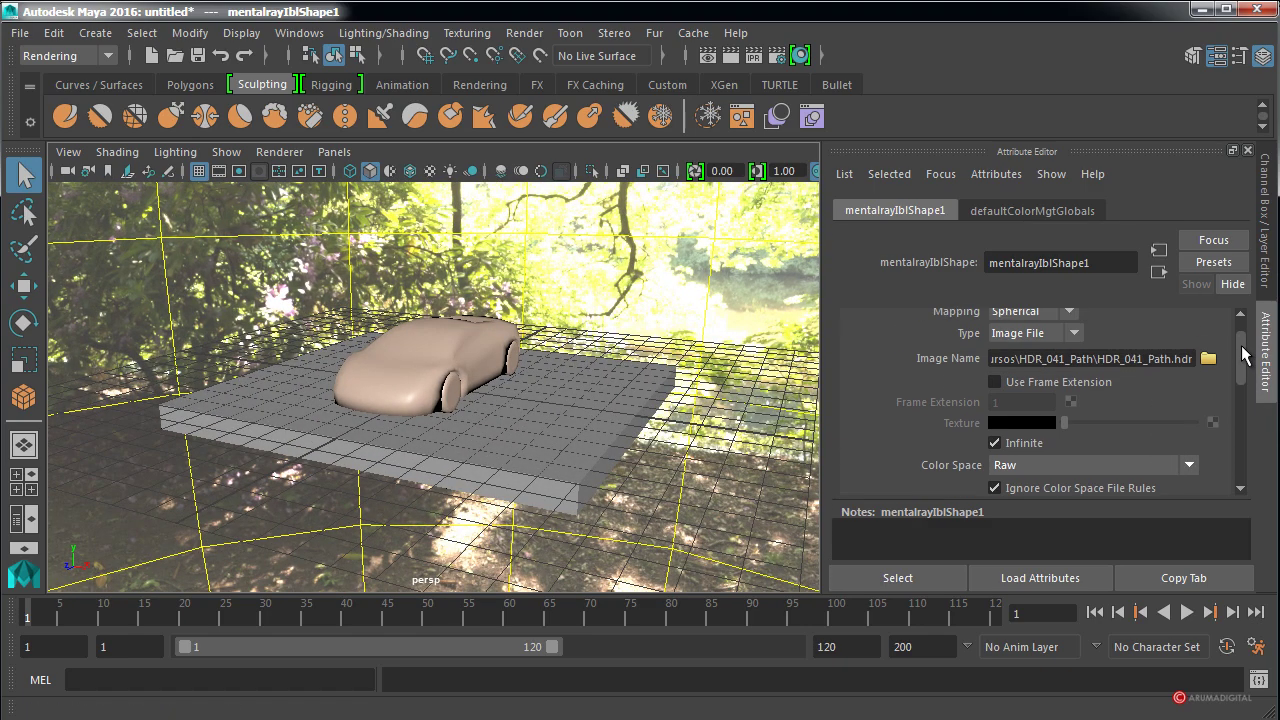
{"action": "left_click", "coordinate": [1208, 358]}
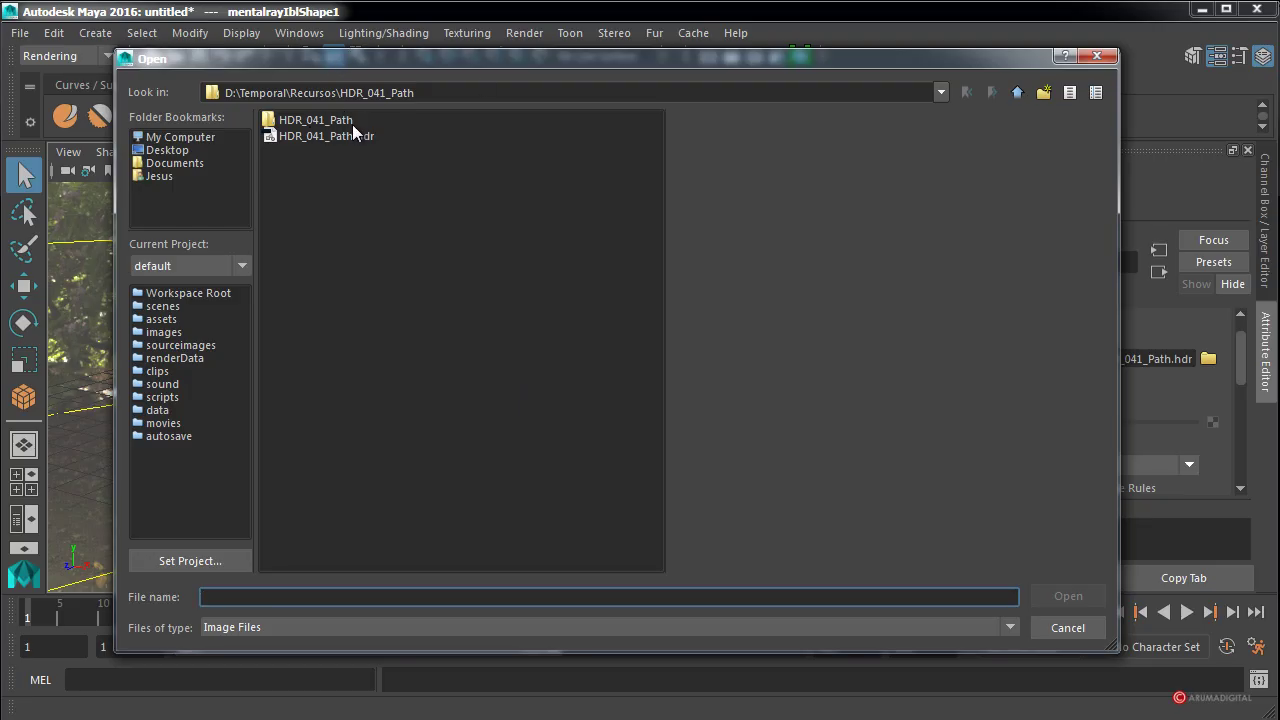
{"action": "left_click", "coordinate": [1016, 93]}
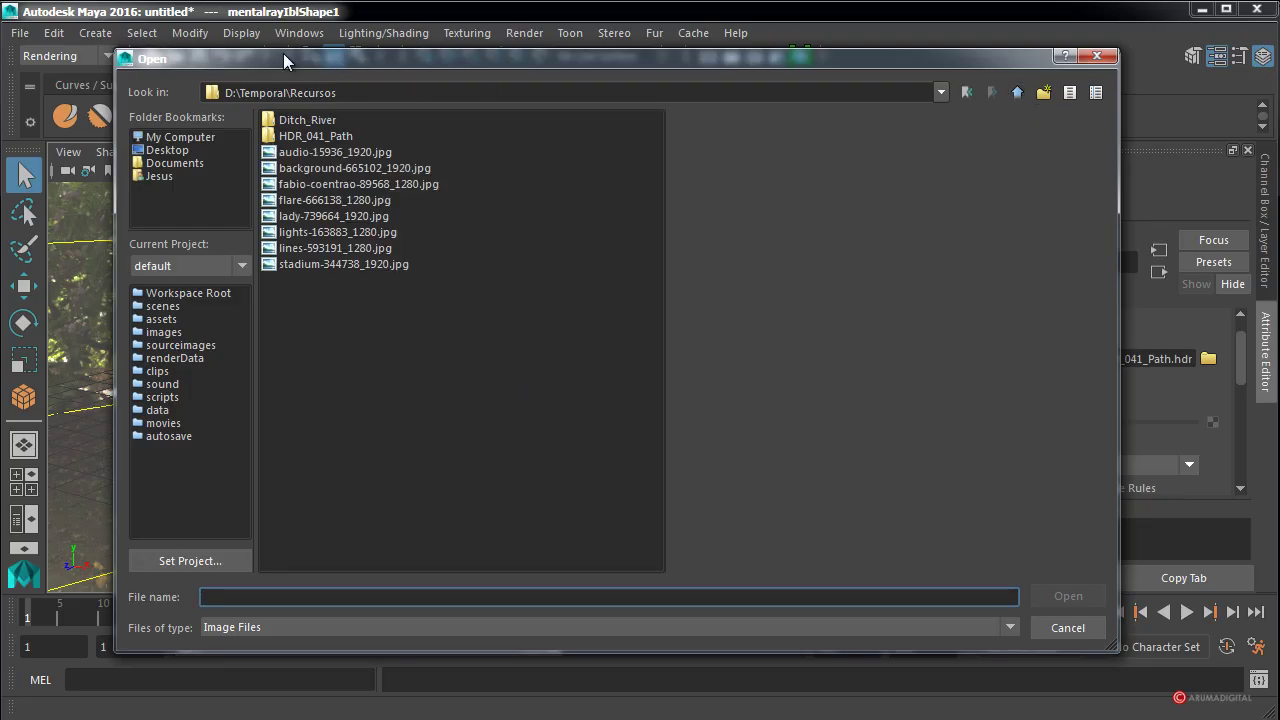
{"action": "double_click", "coordinate": [300, 120]}
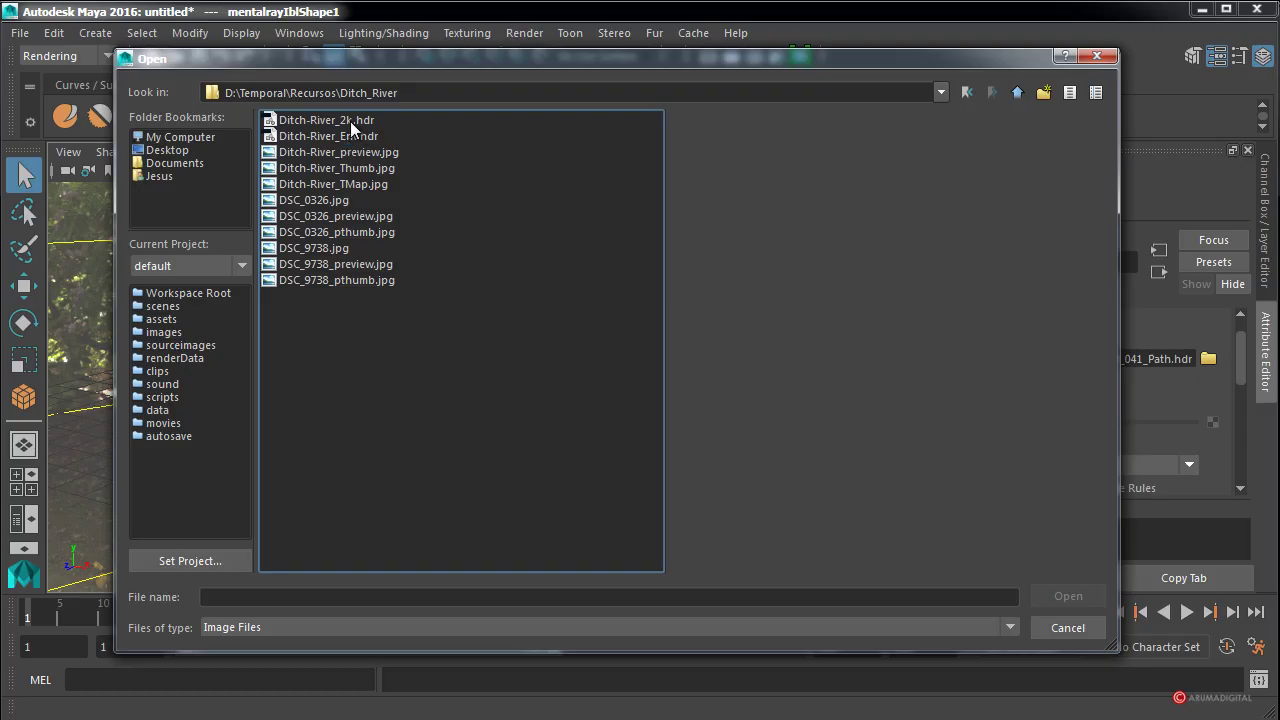
{"action": "double_click", "coordinate": [341, 121]}
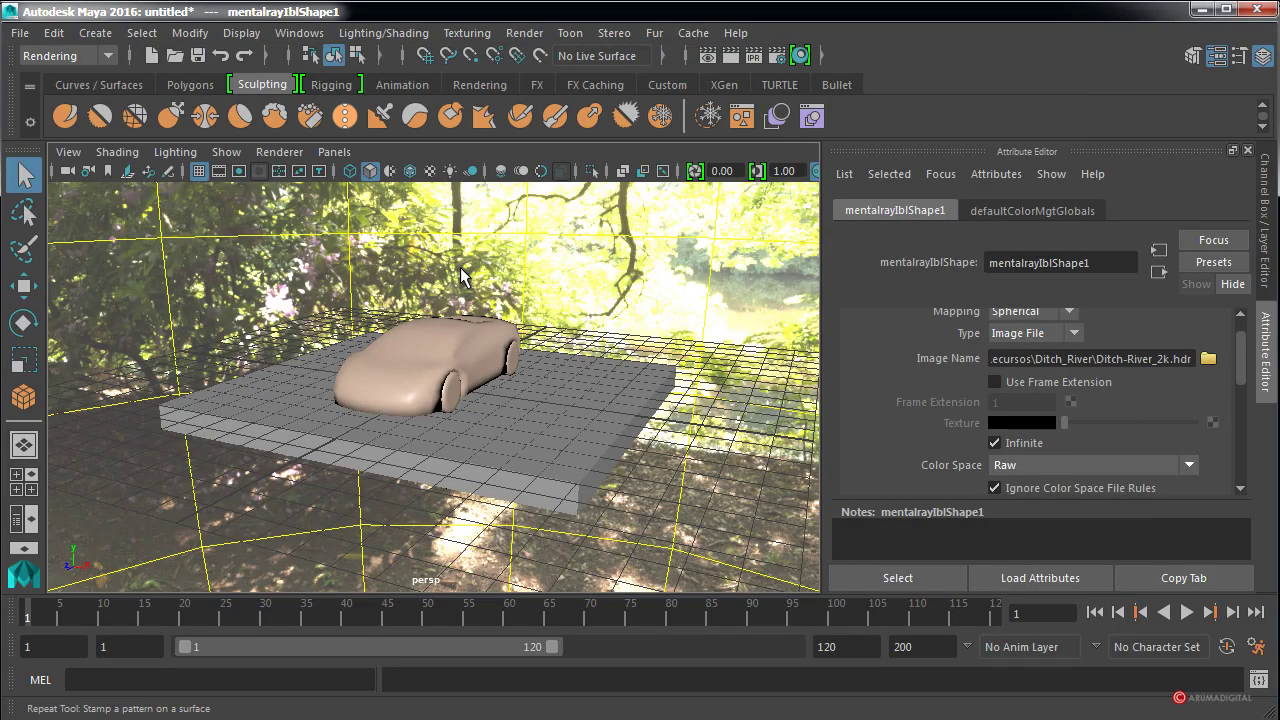
{"action": "mouse_move", "coordinate": [458, 270]}
{"action": "left_mouse_down", "text": "alt"}
{"action": "mouse_move", "coordinate": [551, 266]}
{"action": "mouse_move", "coordinate": [492, 288]}
{"action": "mouse_move", "coordinate": [443, 286]}
{"action": "left_mouse_up", "text": "alt"}
{"action": "middle_click_drag", "start_coordinate": [443, 286], "coordinate": [501, 252], "text": "alt"}
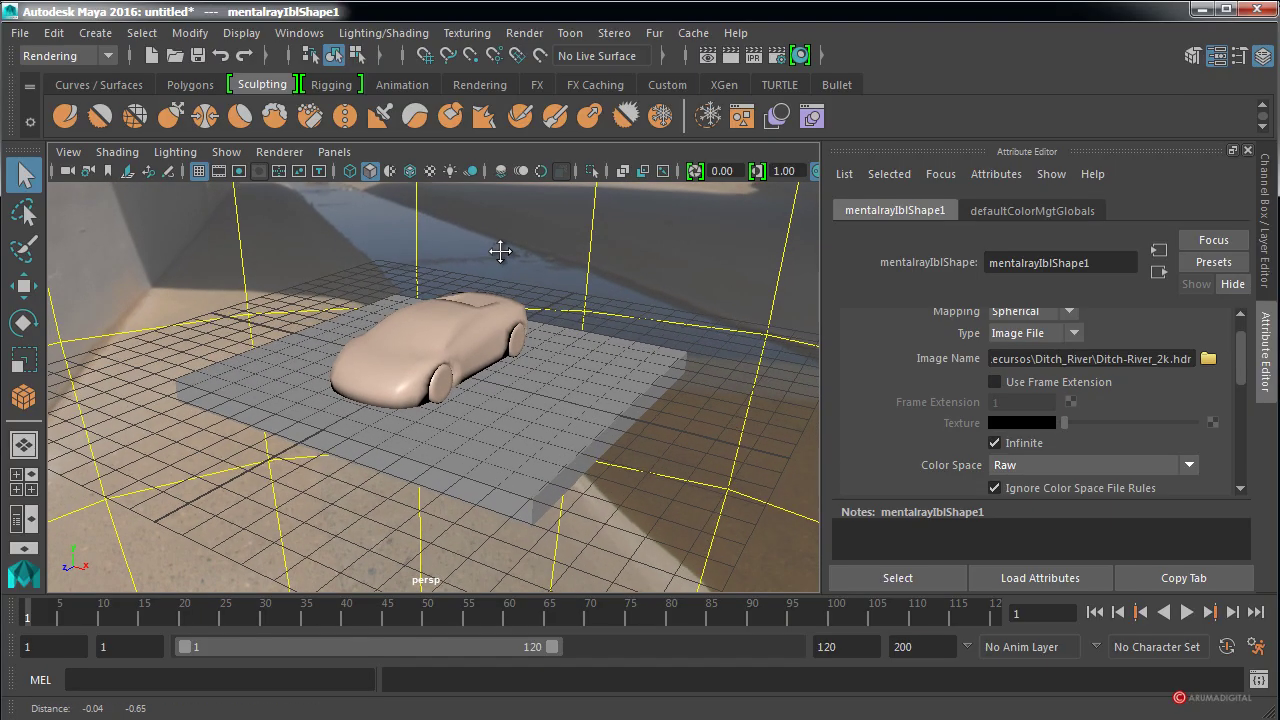
Render the current frame with the riverbank HDR, then close Render View and orbit the camera.
{"action": "left_click", "coordinate": [524, 33]}
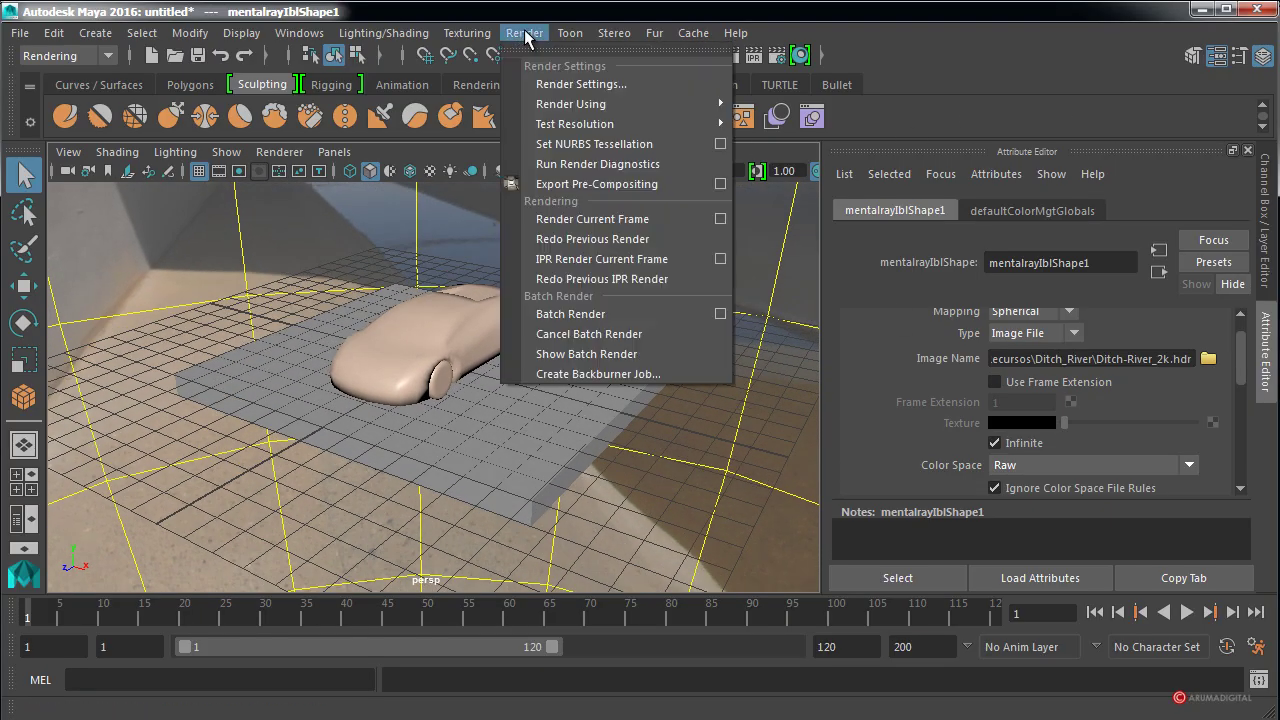
{"action": "left_click", "coordinate": [581, 220]}
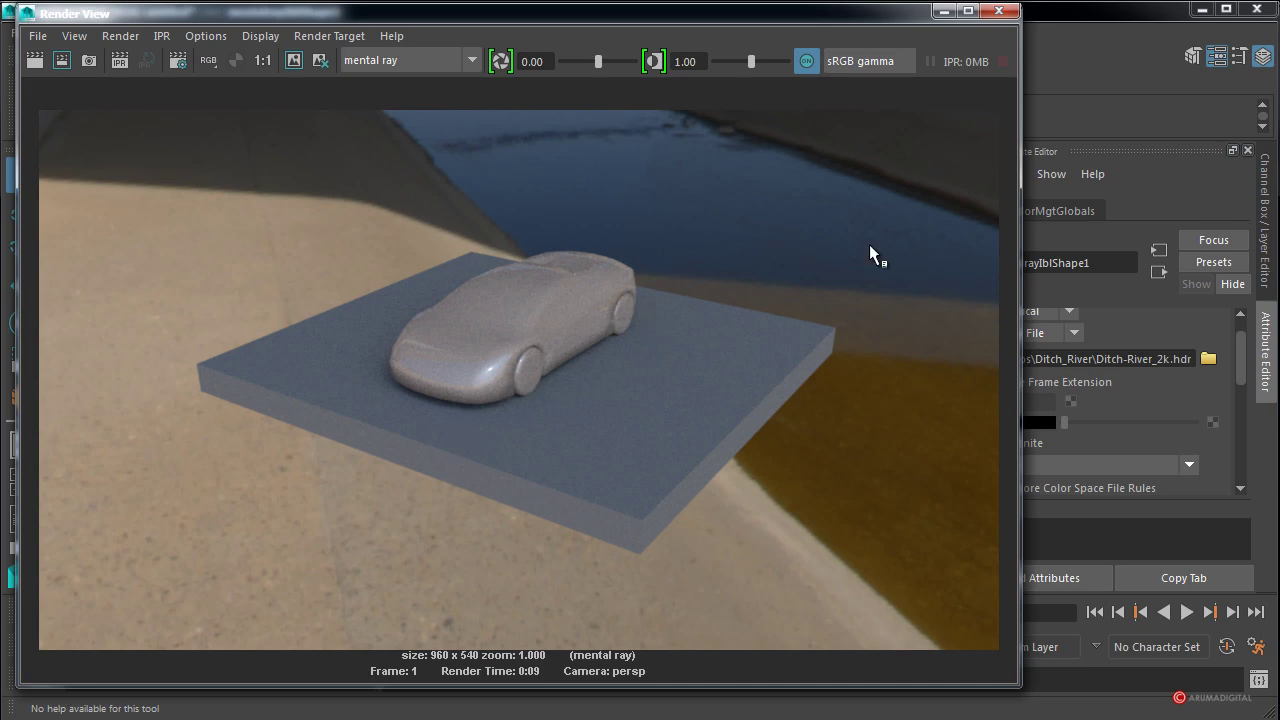
{"action": "left_click", "coordinate": [998, 10]}
{"action": "mouse_move", "coordinate": [685, 310]}
{"action": "left_mouse_down", "text": "alt"}
{"action": "mouse_move", "coordinate": [571, 312]}
{"action": "mouse_move", "coordinate": [578, 336]}
{"action": "left_mouse_up", "text": "alt"}
{"action": "mouse_move", "coordinate": [480, 277]}
{"action": "left_mouse_down", "text": "alt"}
{"action": "mouse_move", "coordinate": [640, 324]}
{"action": "mouse_move", "coordinate": [658, 310]}
{"action": "left_mouse_up", "text": "alt"}
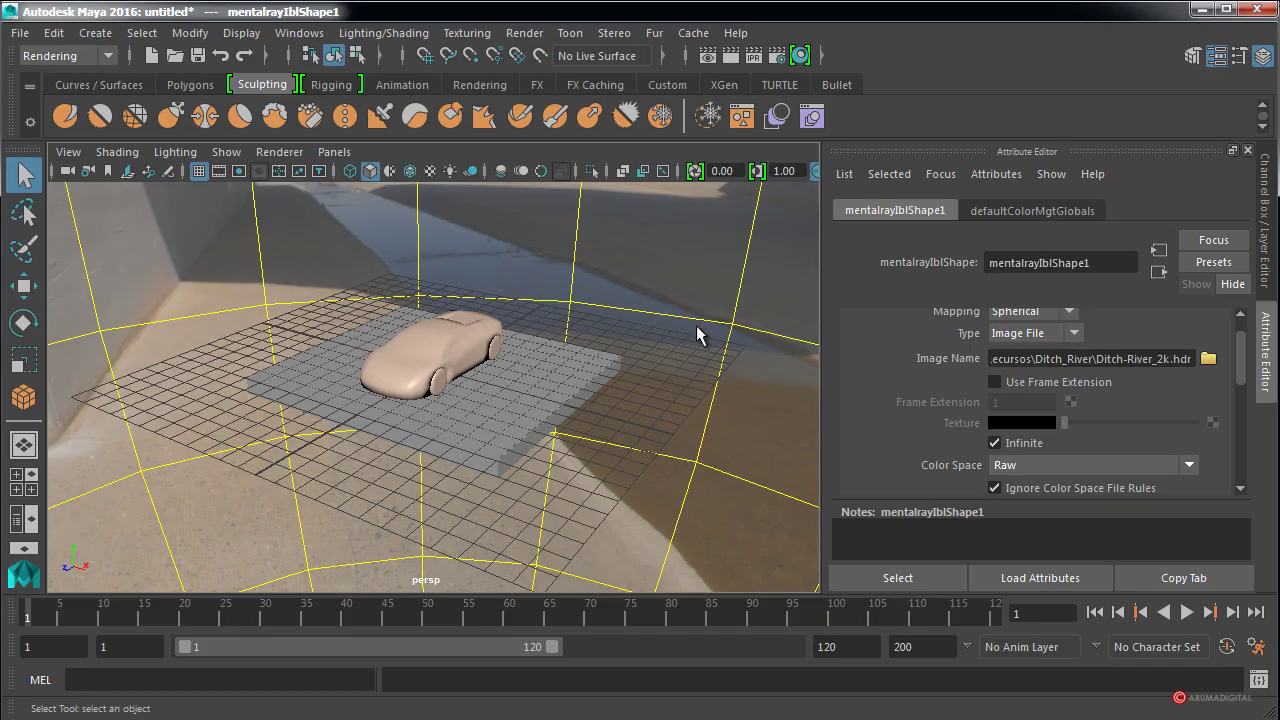
Orbit and zoom the view to see the car side-on.
{"action": "left_click_drag", "start_coordinate": [696, 325], "coordinate": [606, 366], "text": "alt"}
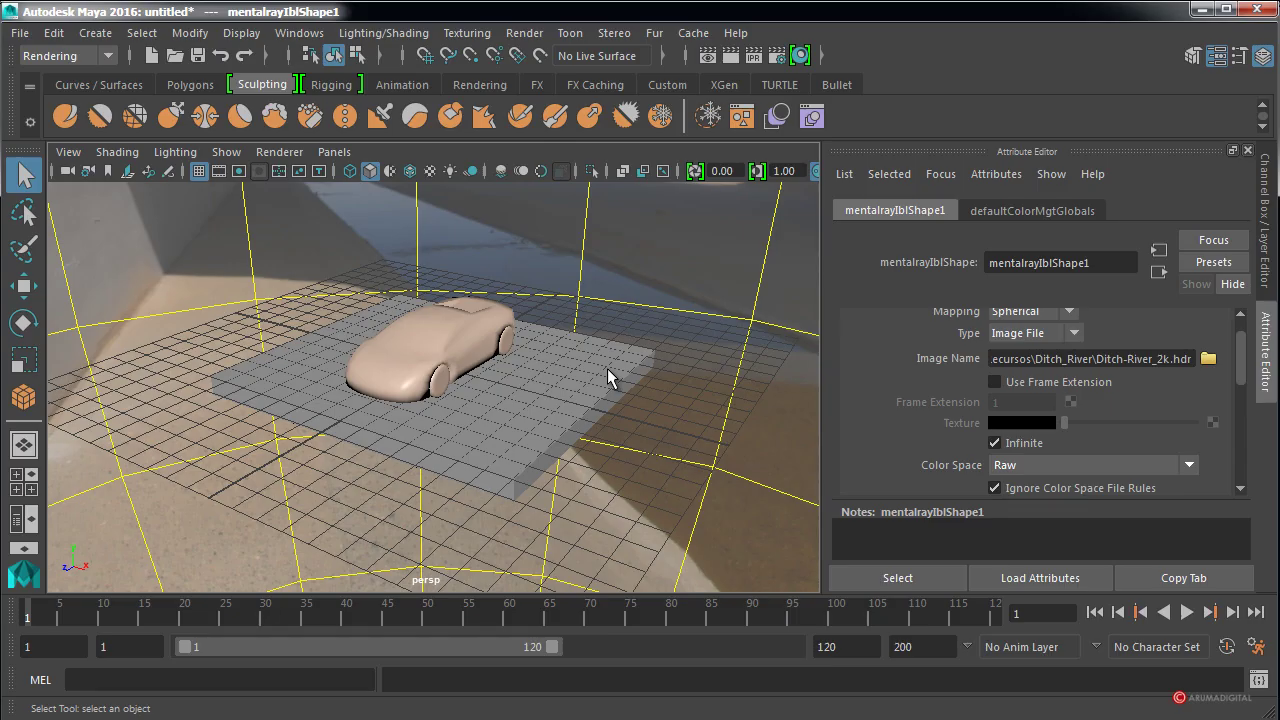
{"action": "left_click_drag", "start_coordinate": [491, 354], "coordinate": [589, 368], "text": "alt"}
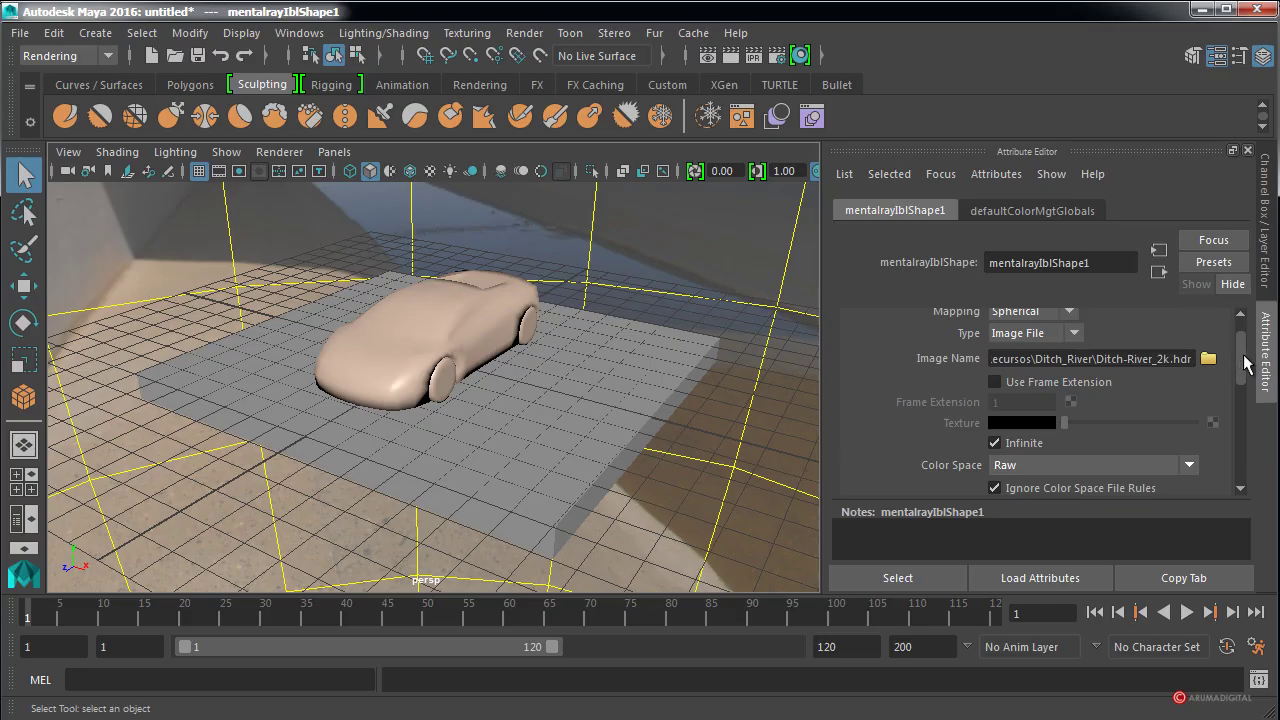
{"action": "scroll", "coordinate": [1247, 378], "scroll_direction": "down", "scroll_amount": 1}
{"action": "scroll", "coordinate": [1247, 378], "scroll_direction": "down", "scroll_amount": 1}
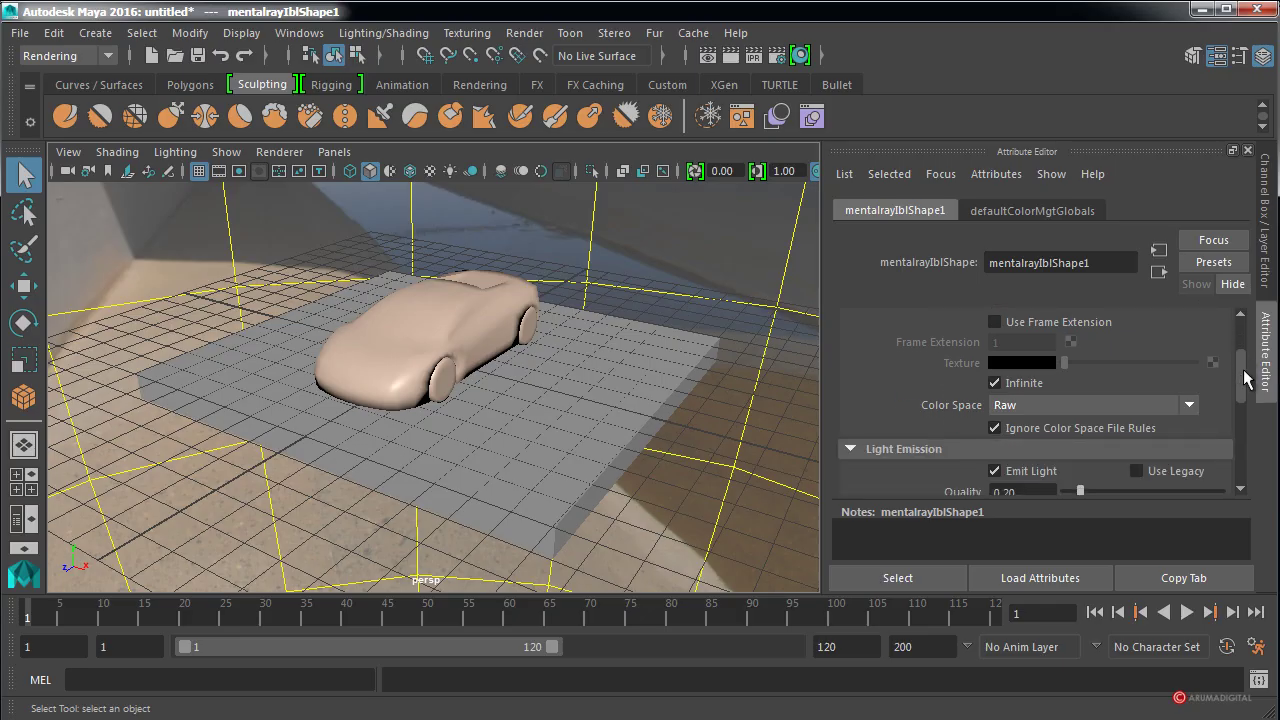
{"action": "left_click_drag", "start_coordinate": [1245, 370], "coordinate": [1245, 390]}
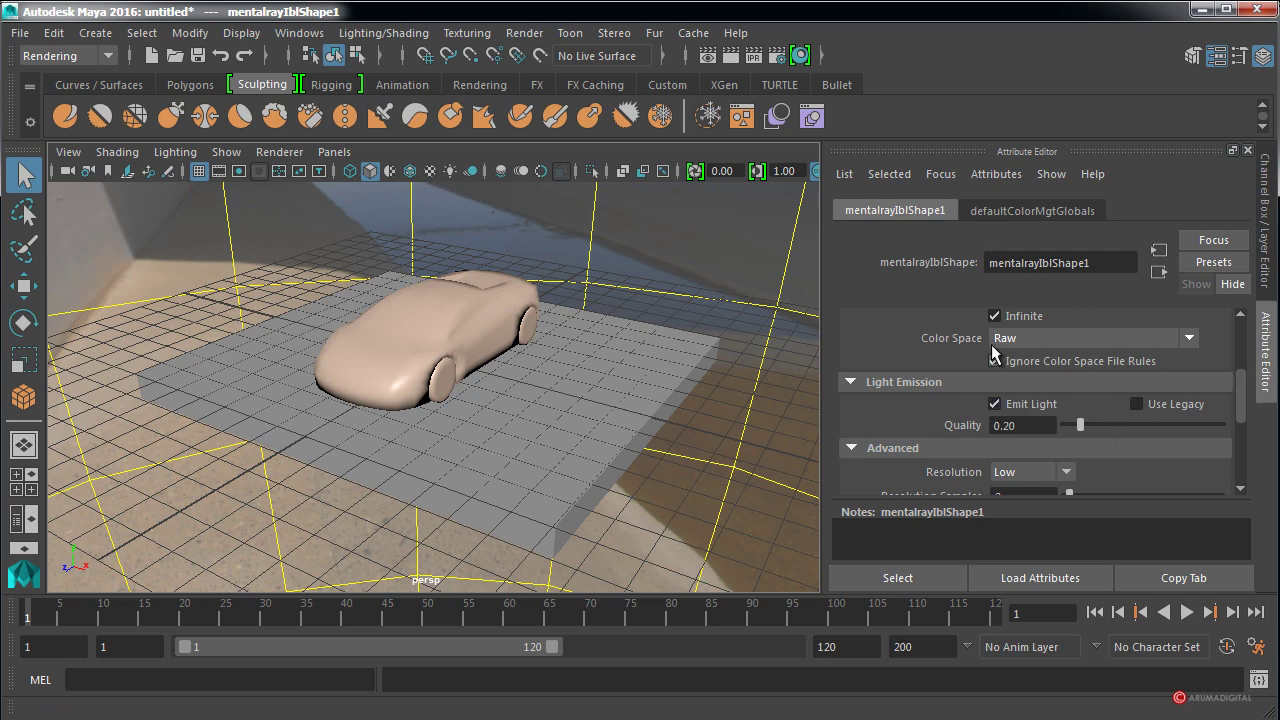
Set Env. Lighting Quality to 0.5 in the Render Settings Quality tab.
{"action": "left_click", "coordinate": [524, 33]}
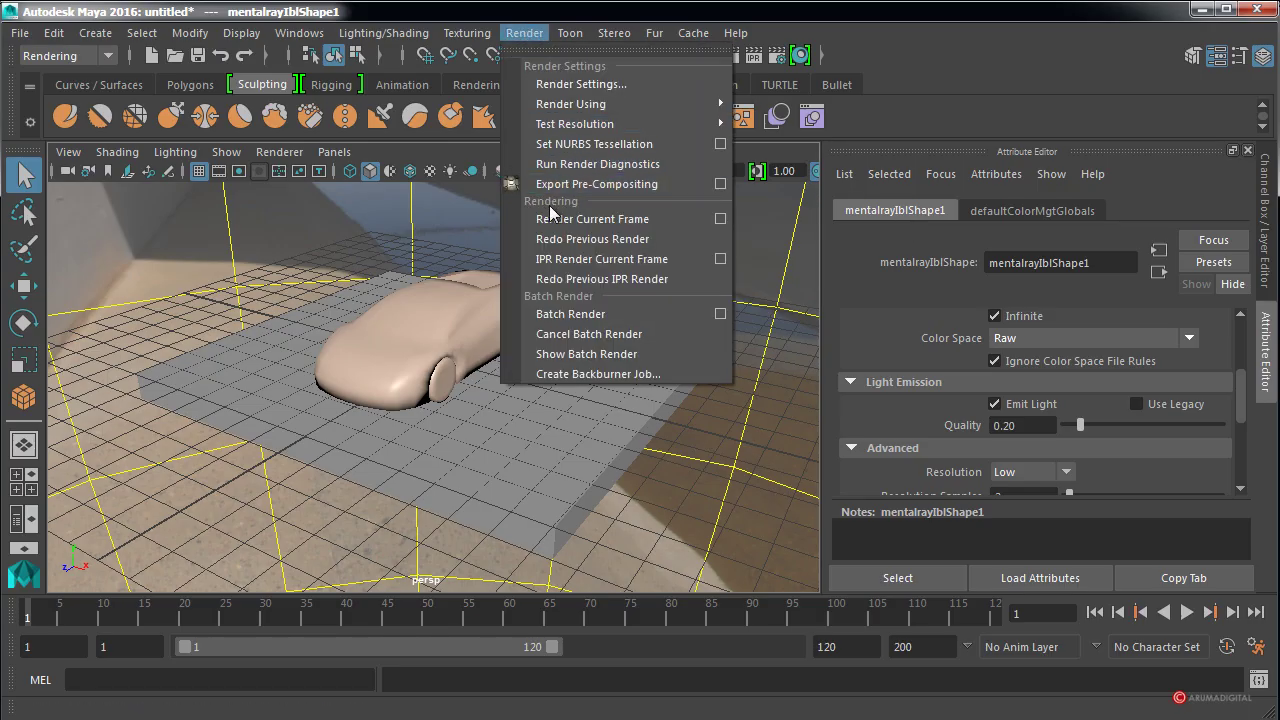
{"action": "left_click", "coordinate": [581, 85]}
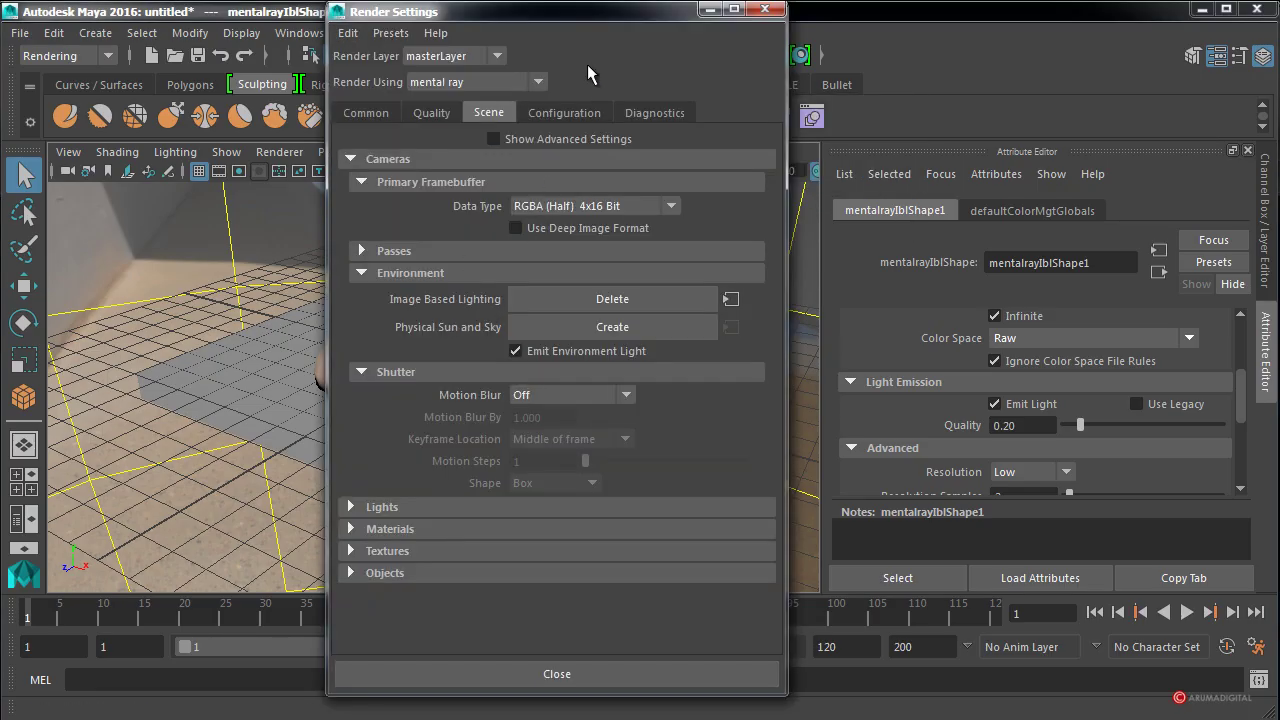
{"action": "left_click_drag", "start_coordinate": [606, 14], "coordinate": [501, 22]}
{"action": "left_click", "coordinate": [326, 120]}
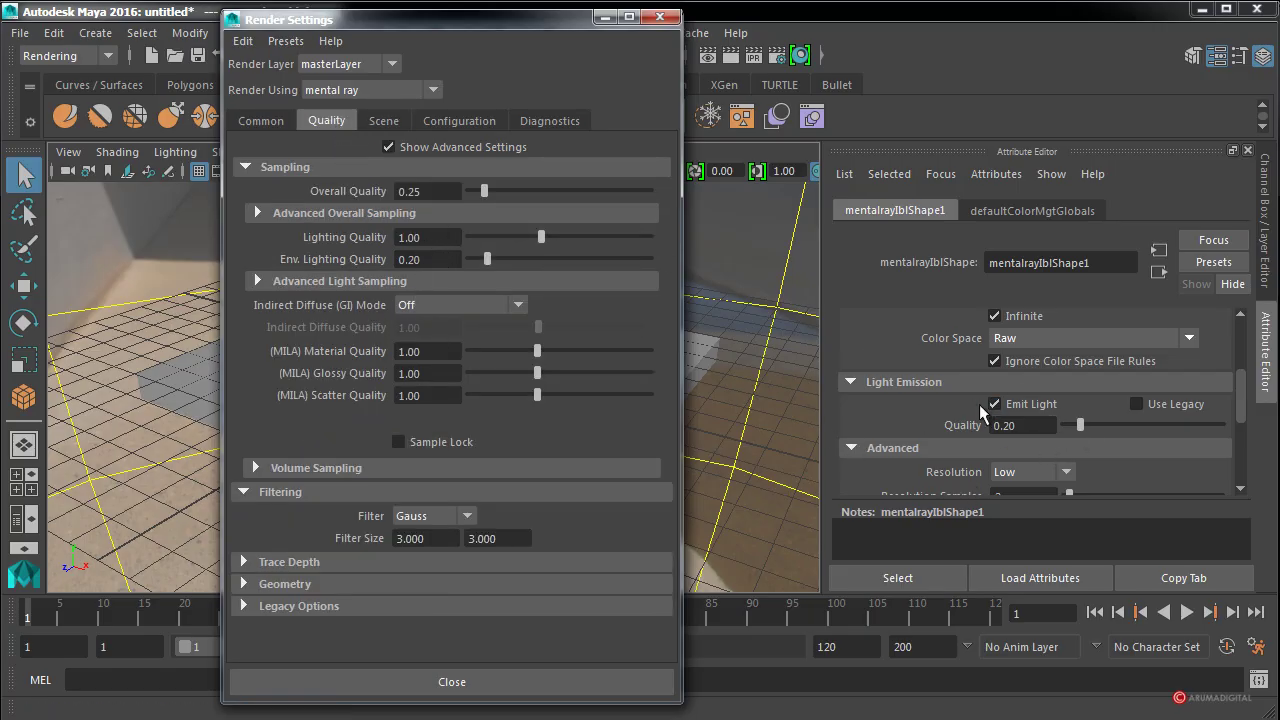
{"action": "left_click", "coordinate": [418, 259]}
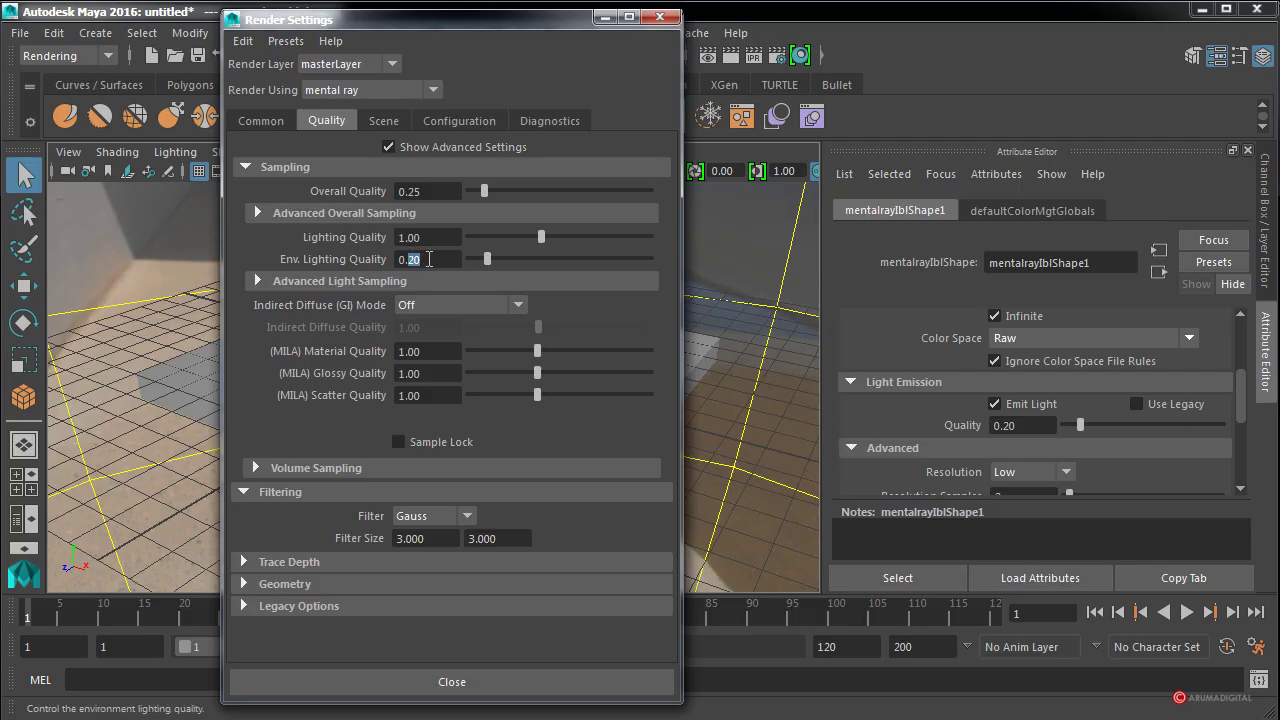
{"action": "type", "text": "0.5"}
{"action": "key", "text": "Return"}
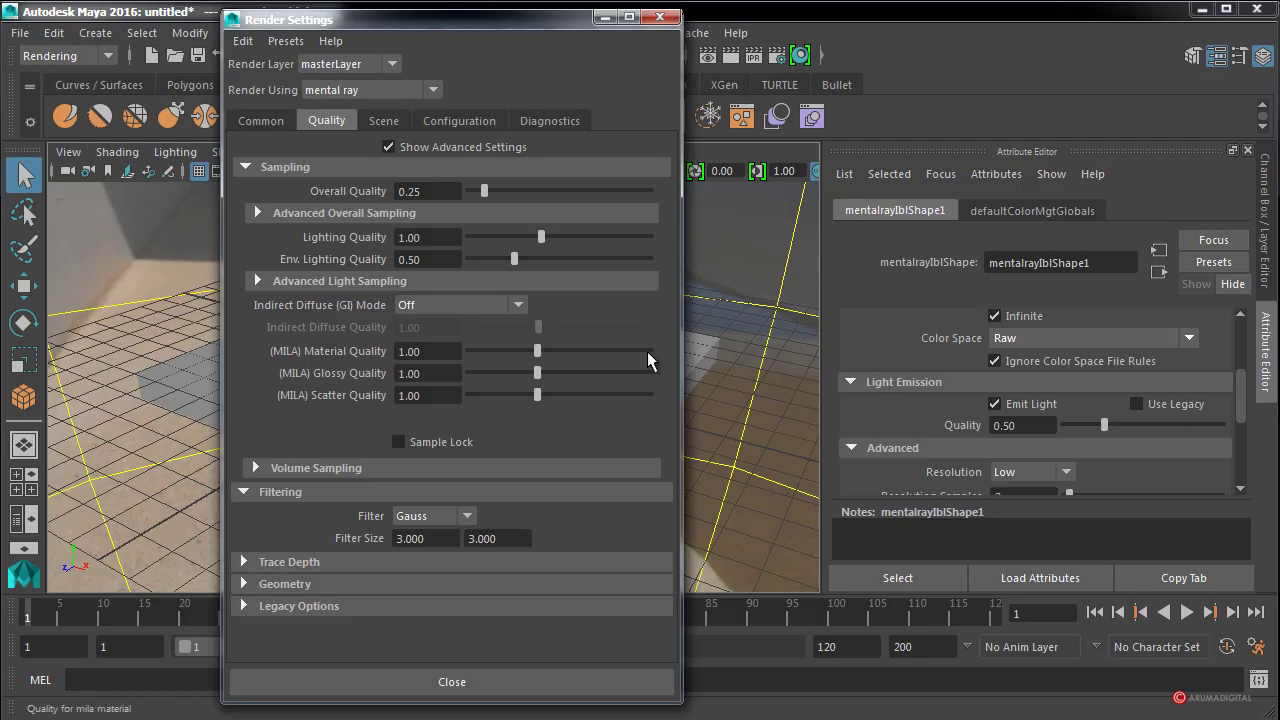
{"action": "left_click", "coordinate": [660, 17]}
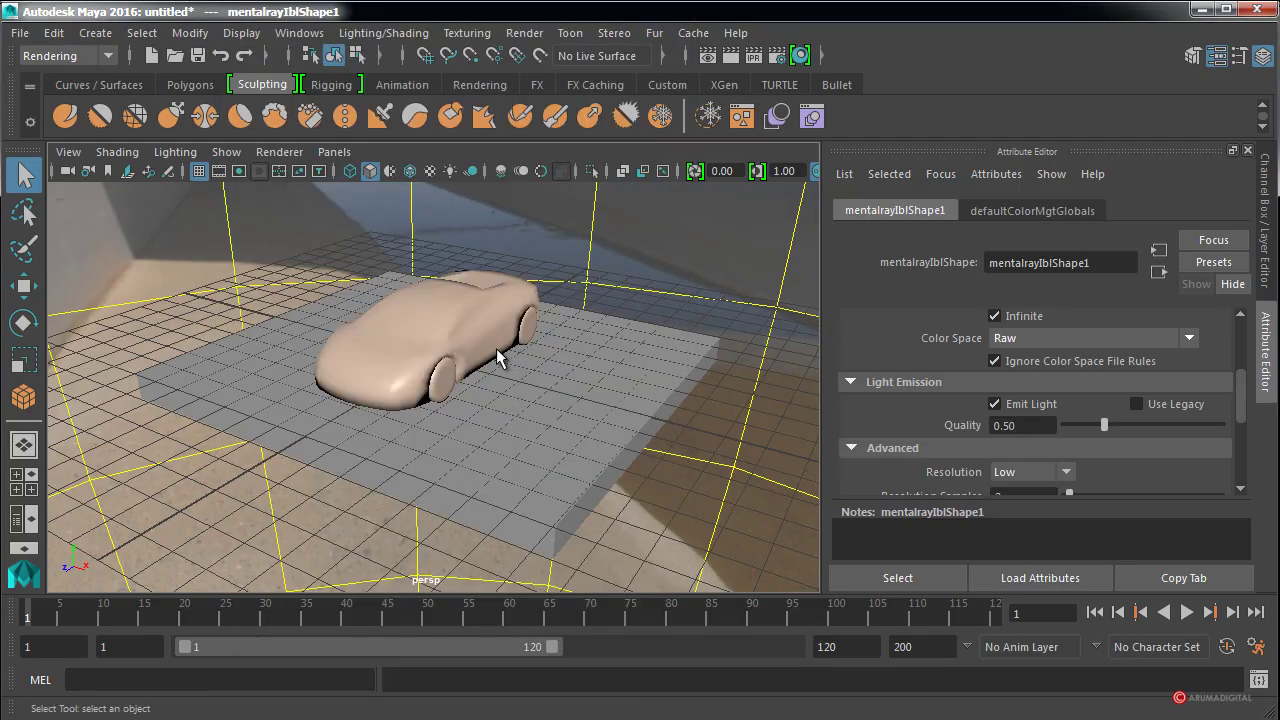
Render the current frame with mental ray, then close the Render View when finished.
{"action": "left_click", "coordinate": [524, 33]}
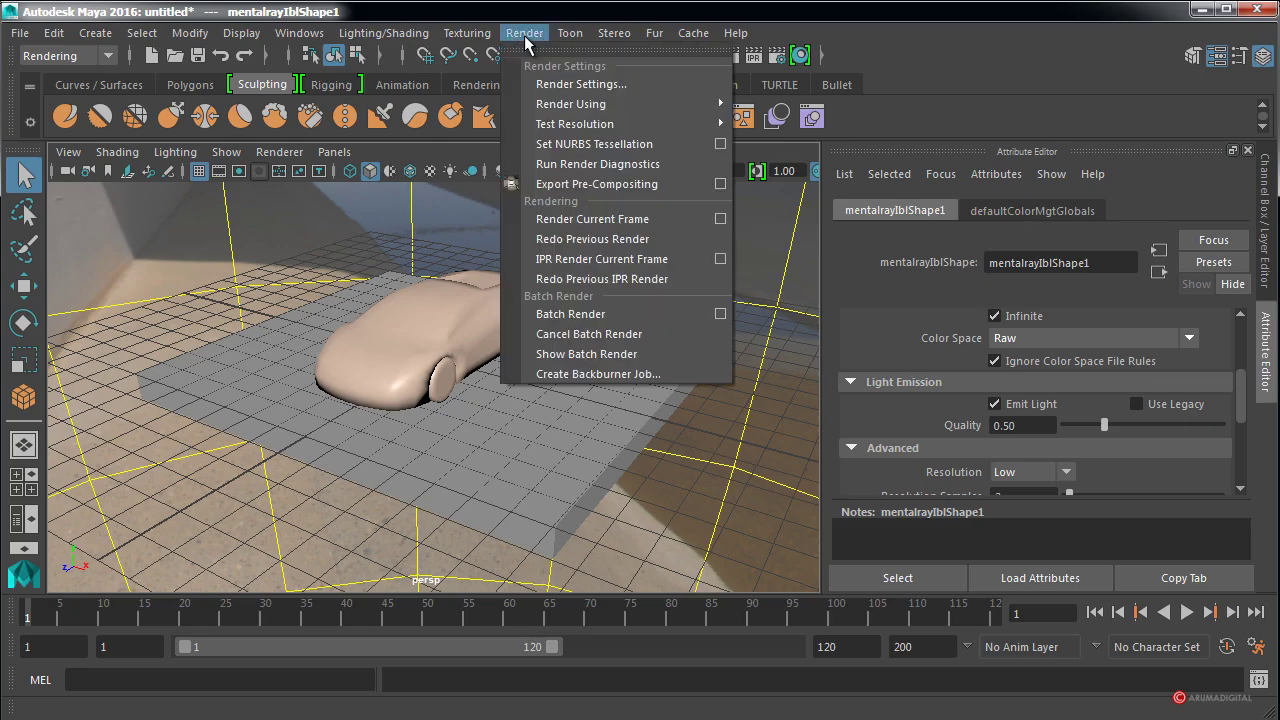
{"action": "left_click", "coordinate": [582, 217]}
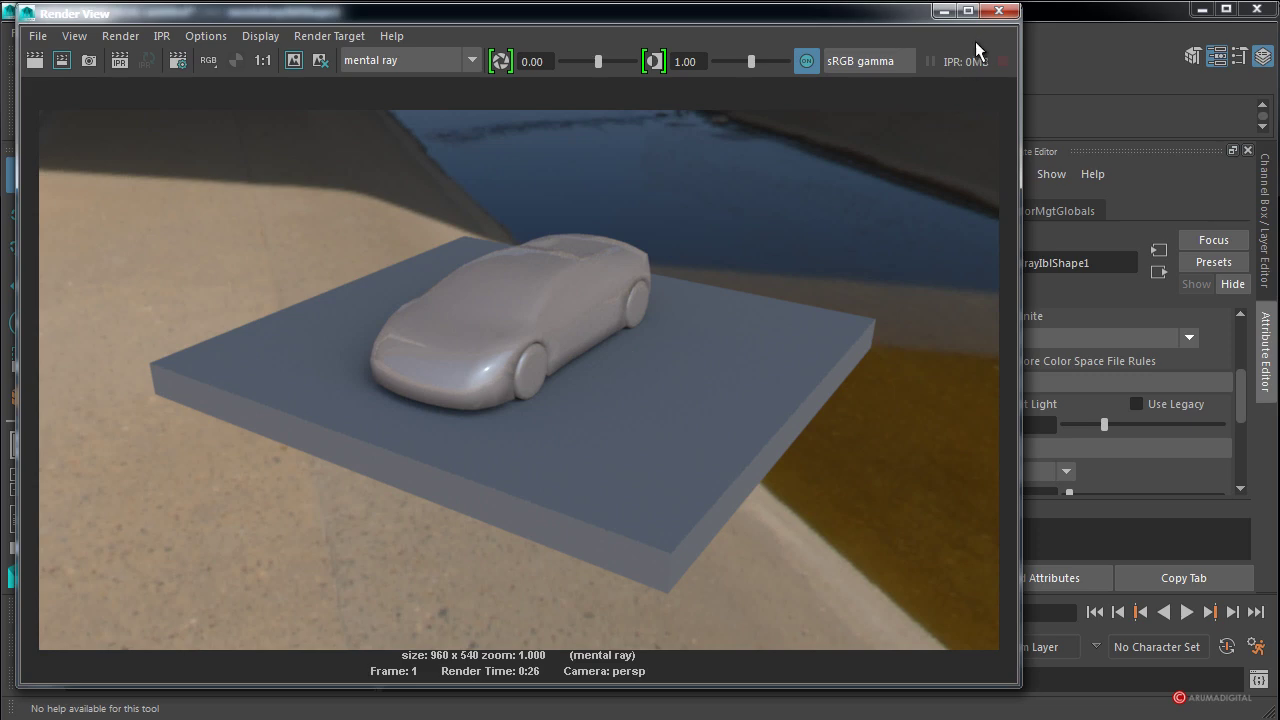
{"action": "left_click", "coordinate": [998, 10]}
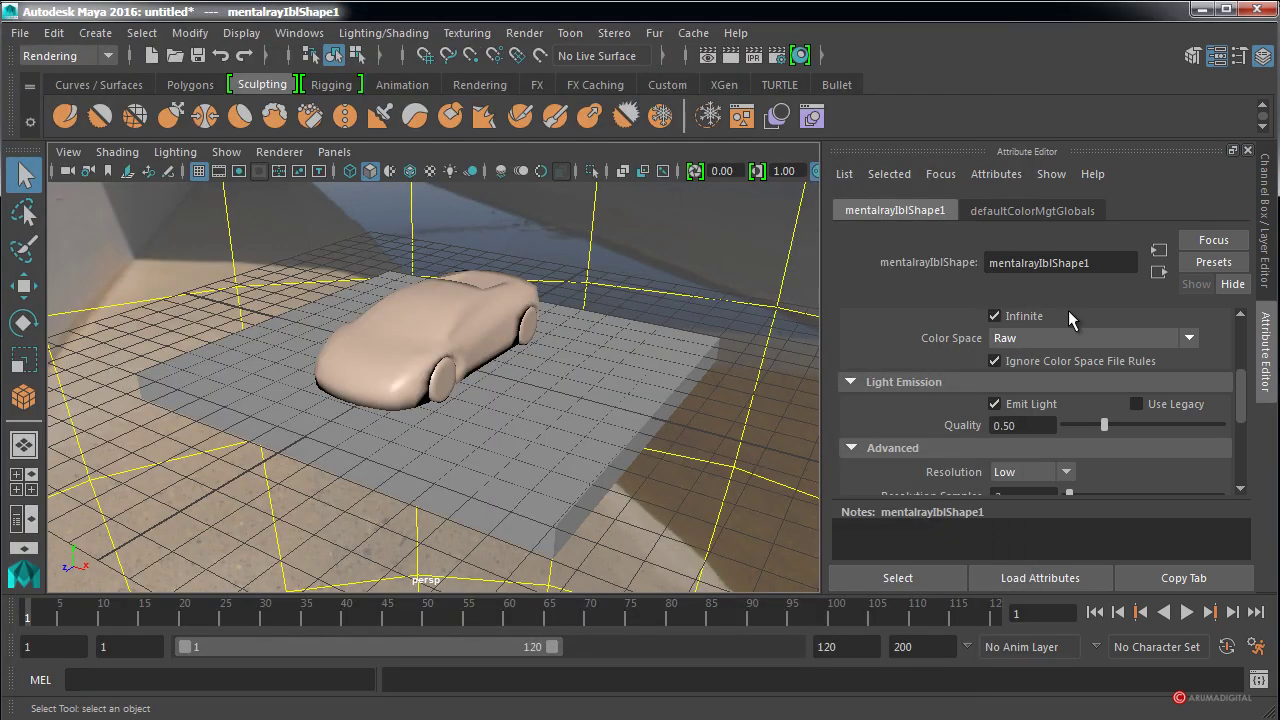
Load HDR_041_Path.hdr from the Recursos folder as the image-based light's image.
{"action": "left_click_drag", "start_coordinate": [1241, 390], "coordinate": [1250, 344]}
{"action": "left_click", "coordinate": [1210, 380]}
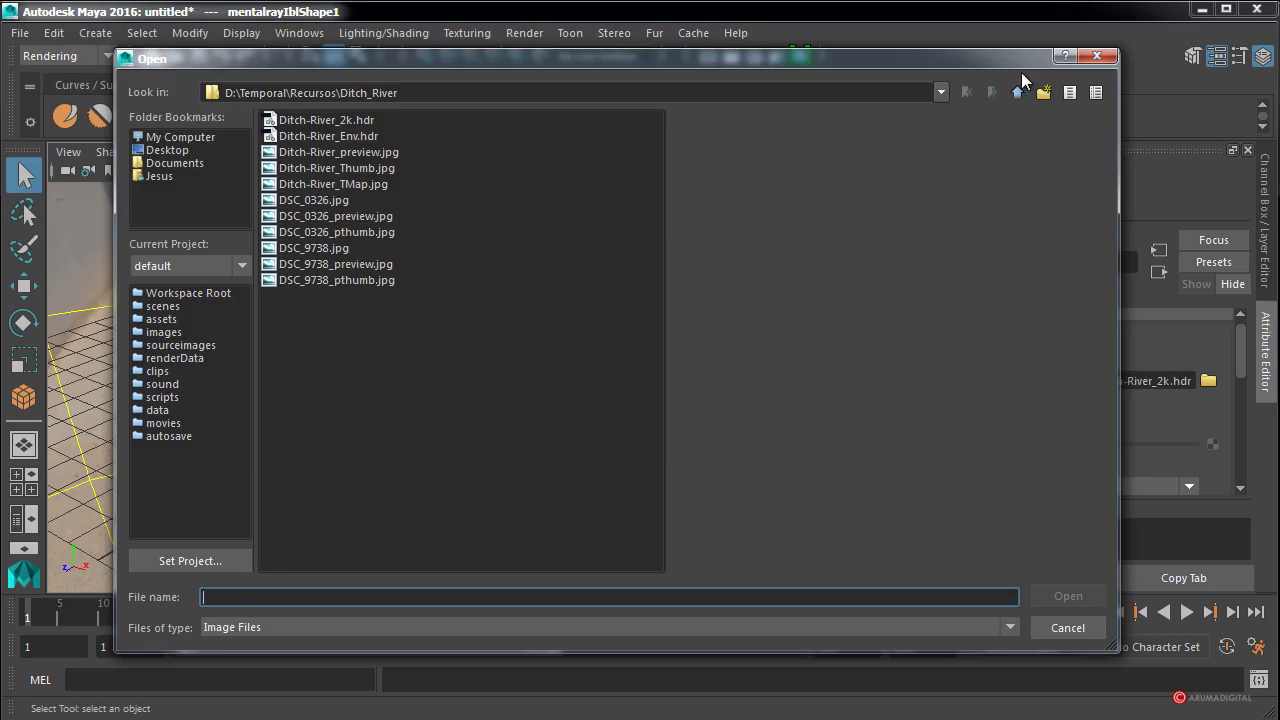
{"action": "left_click", "coordinate": [1017, 91]}
{"action": "double_click", "coordinate": [310, 137]}
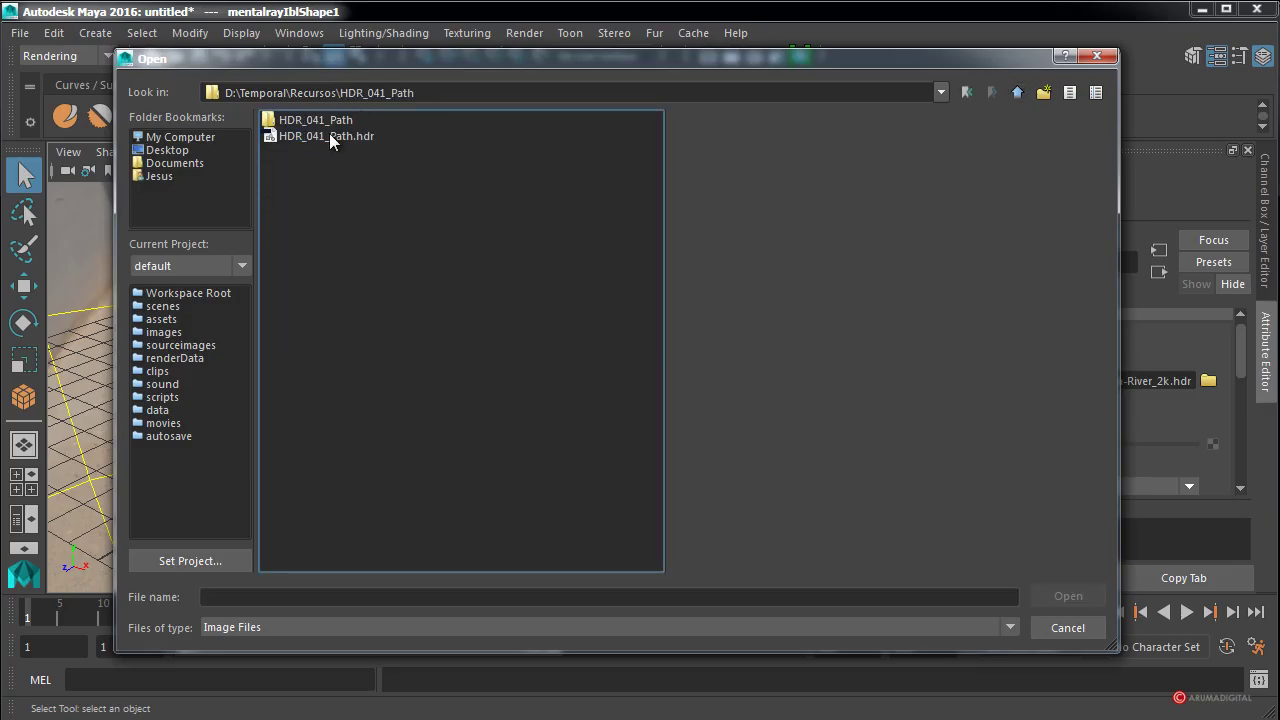
{"action": "double_click", "coordinate": [325, 137]}
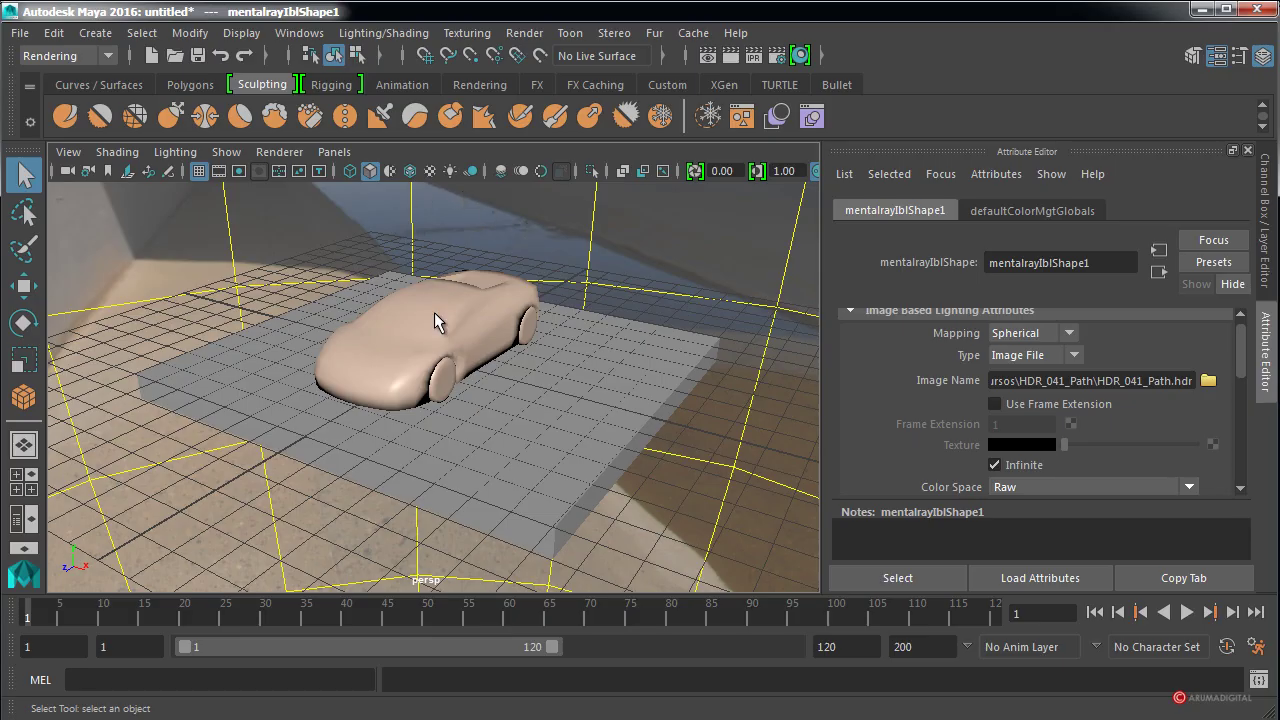
{"action": "left_click_drag", "start_coordinate": [562, 283], "coordinate": [580, 260], "text": "alt"}
Render the car under the forest HDR and close the Render View after reviewing it.
{"action": "left_click", "coordinate": [524, 33]}
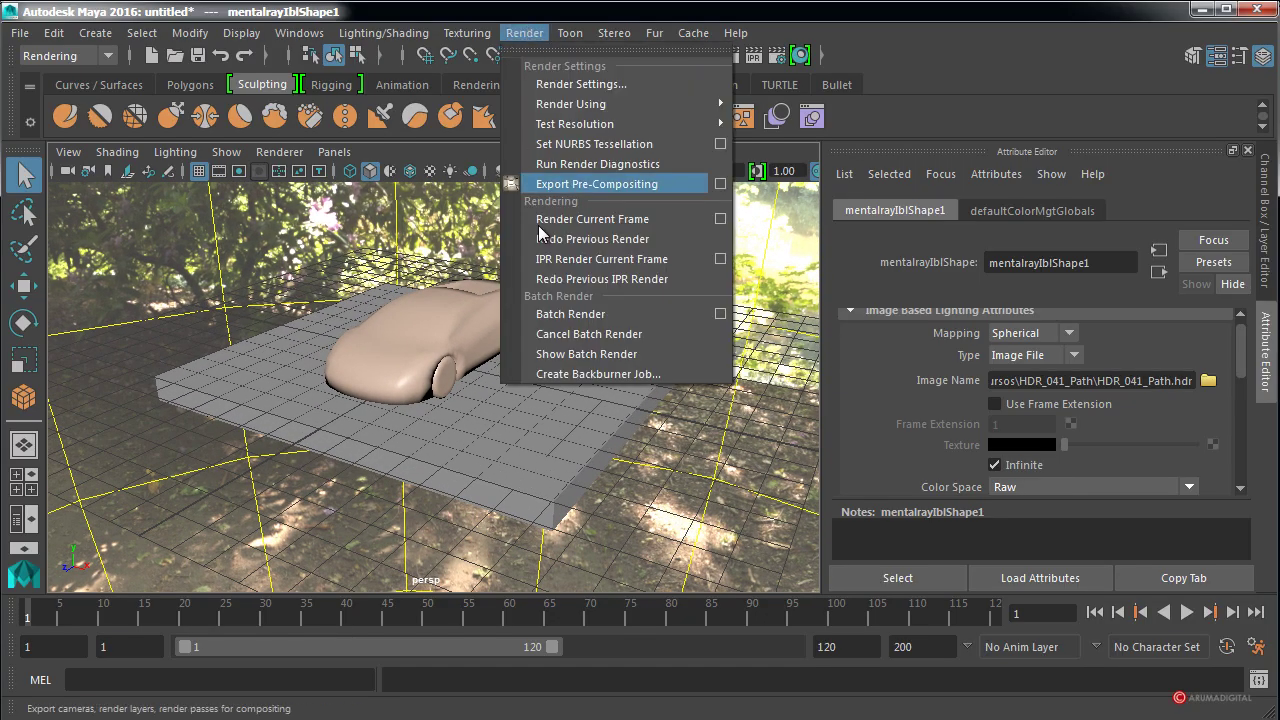
{"action": "left_click", "coordinate": [596, 218]}
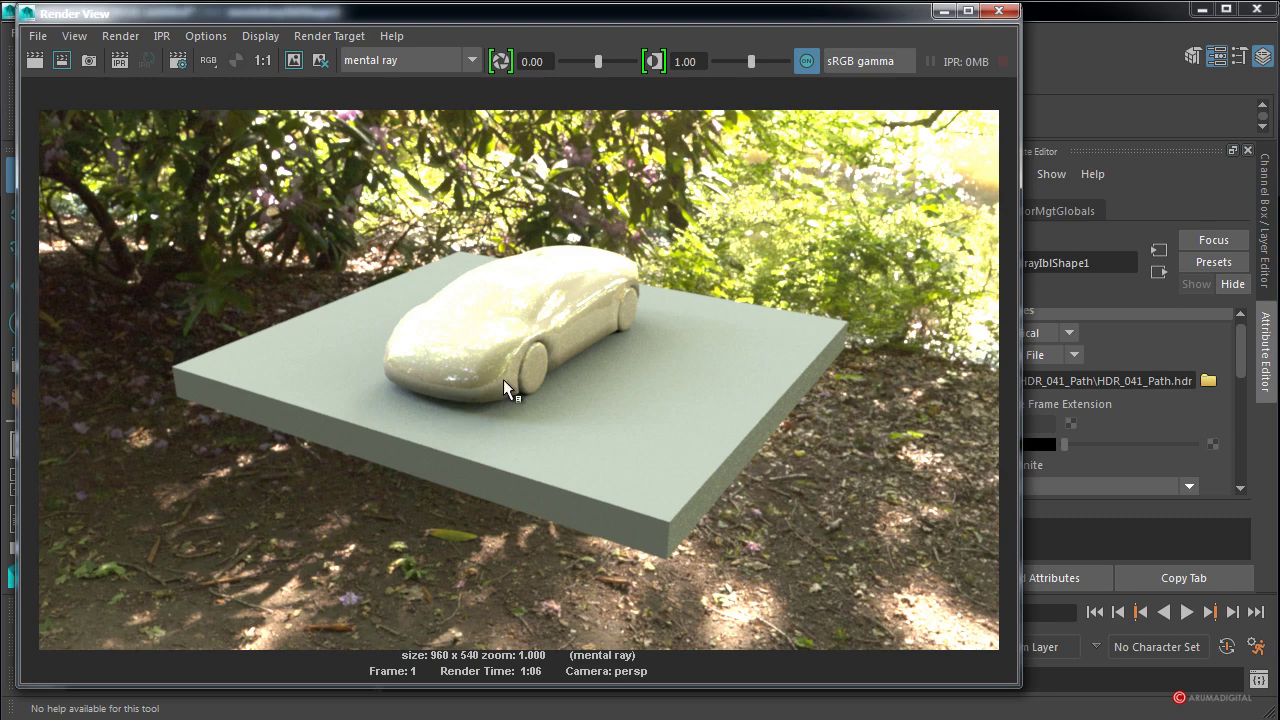
{"action": "left_click", "coordinate": [999, 11]}
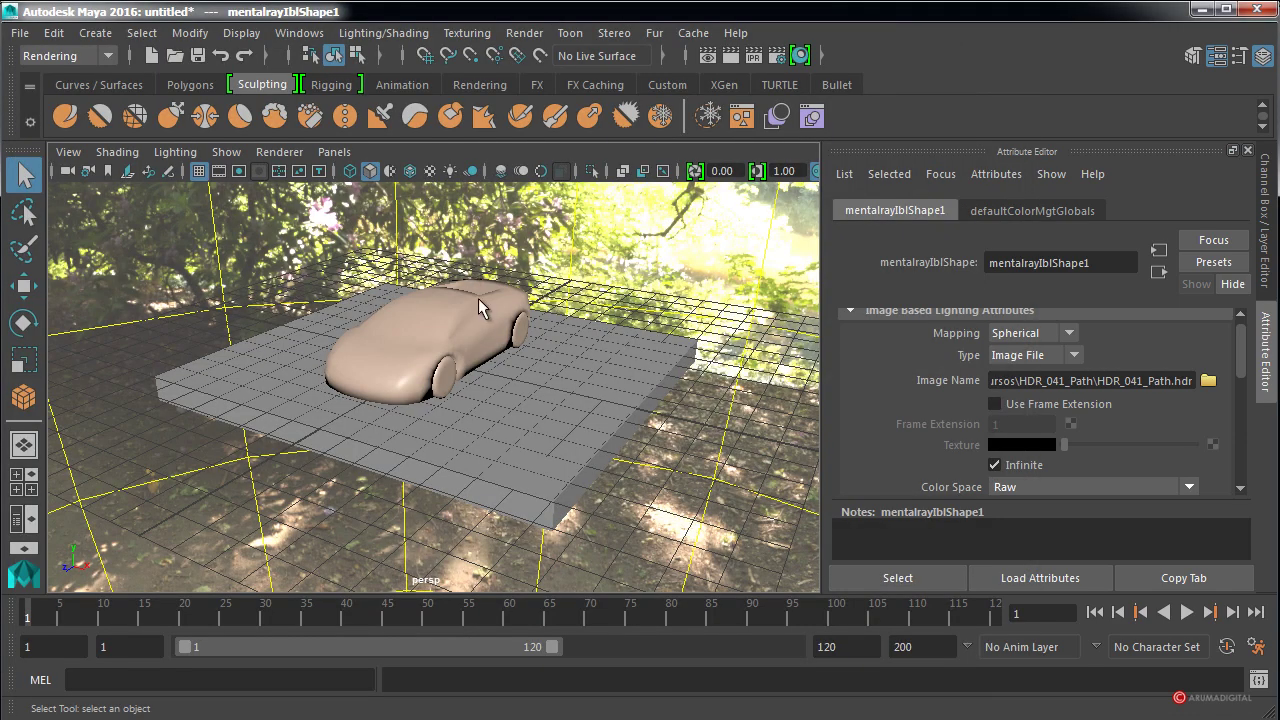
Open the Outliner and select wheel_front_left through sportCar.
{"action": "left_click", "coordinate": [299, 32]}
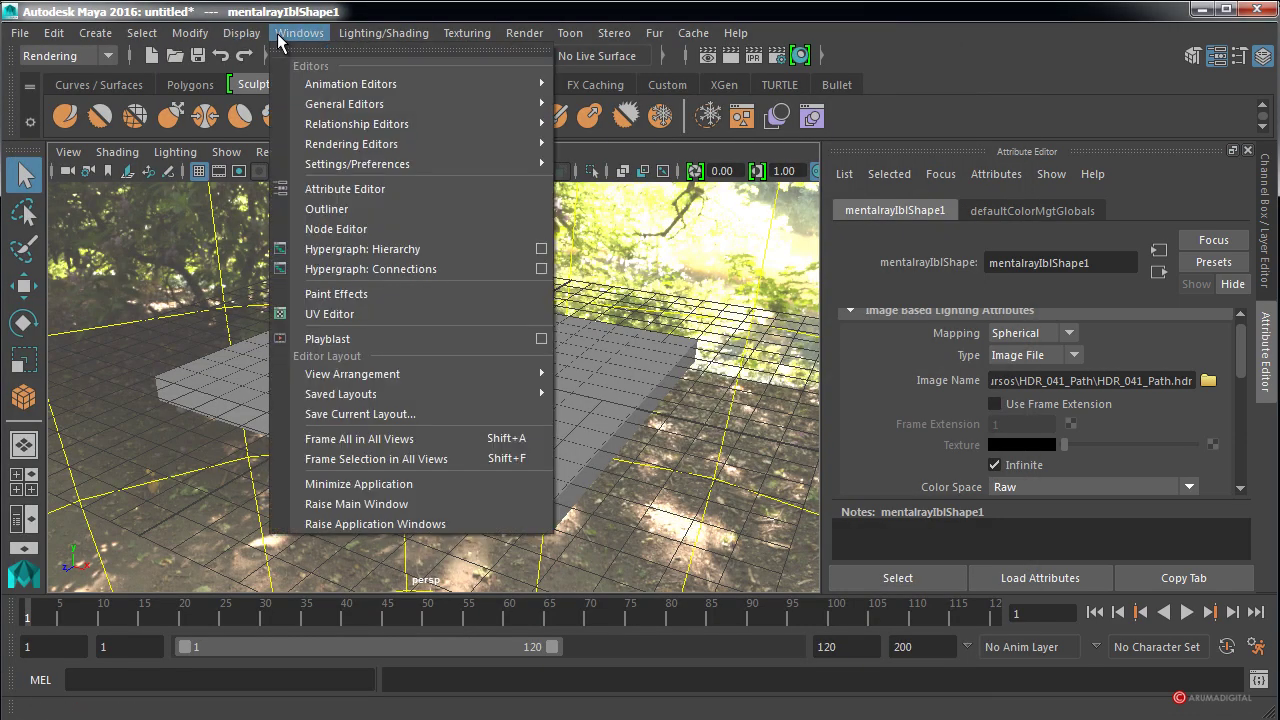
{"action": "left_click", "coordinate": [326, 208]}
{"action": "left_click", "coordinate": [176, 377]}
{"action": "left_click", "coordinate": [233, 456], "text": "shift"}
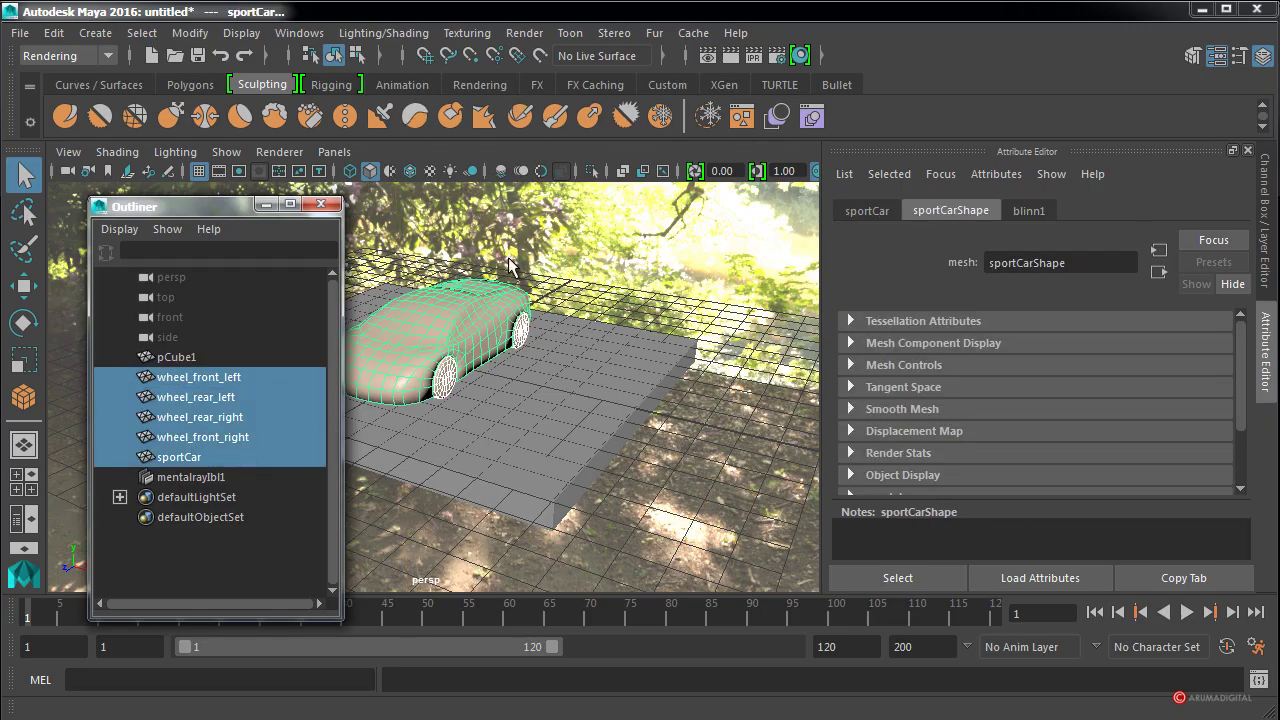
Assign a new Lambert material, lambert2, to the four selected wheels.
{"action": "middle_click_drag", "start_coordinate": [510, 258], "coordinate": [538, 155], "text": "alt"}
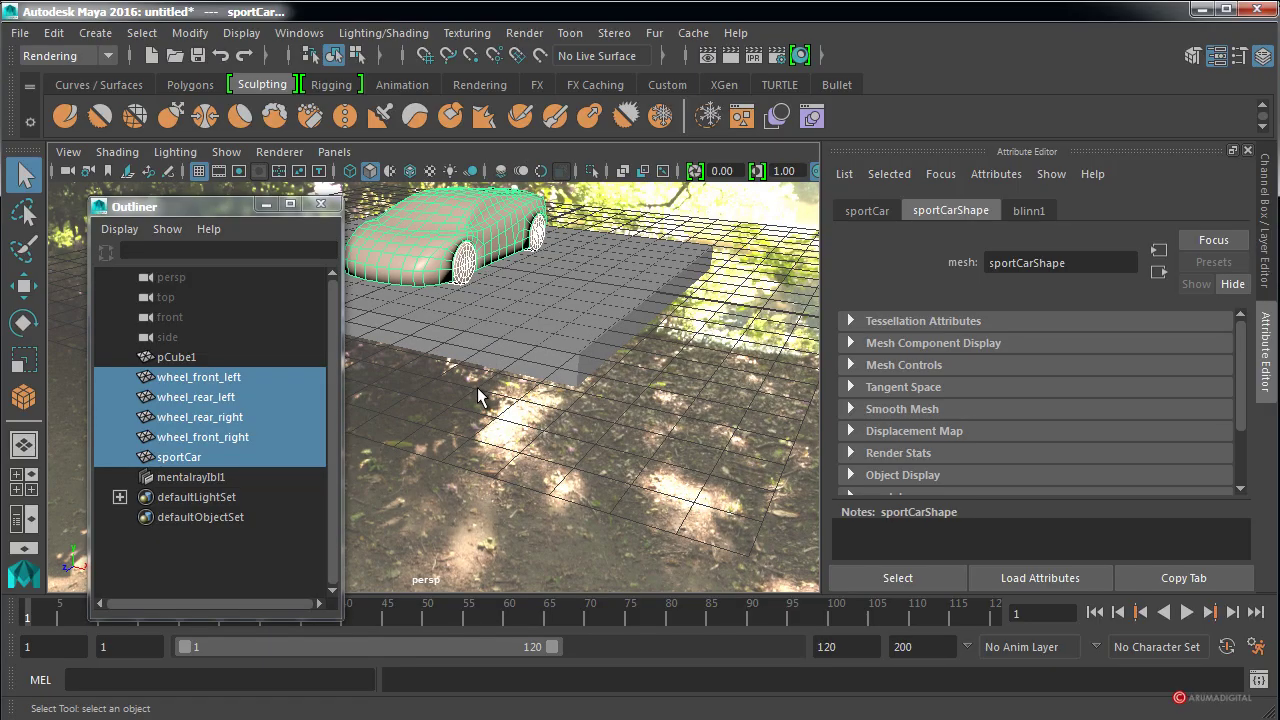
{"action": "left_click", "coordinate": [460, 210], "text": "ctrl"}
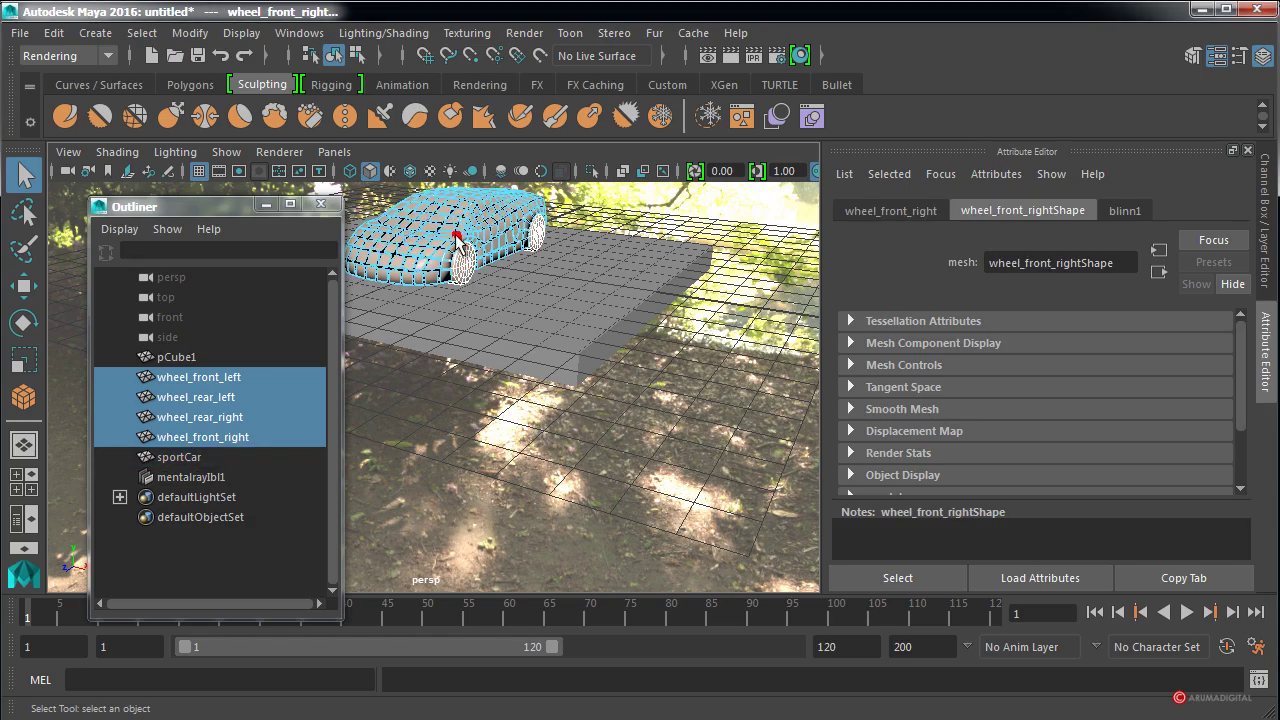
{"action": "right_click_drag", "start_coordinate": [464, 208], "coordinate": [463, 265]}
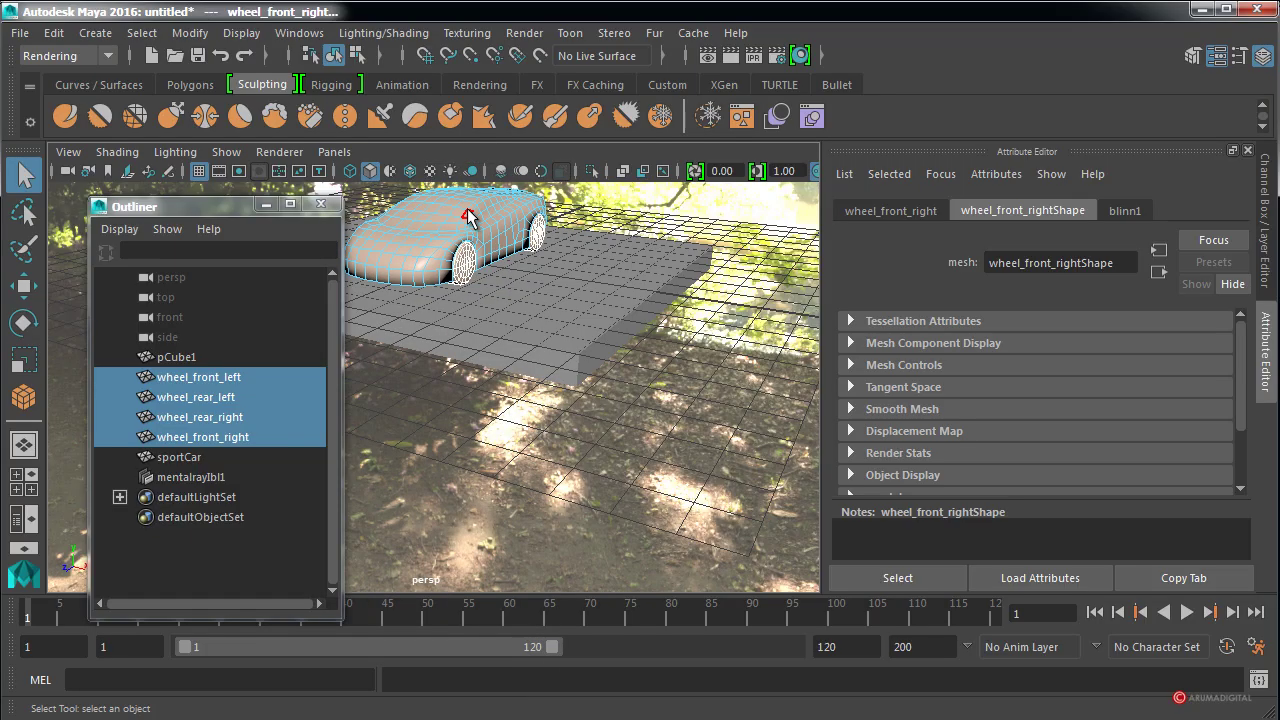
{"action": "right_click_drag", "start_coordinate": [466, 210], "coordinate": [530, 193]}
{"action": "right_click_drag", "start_coordinate": [463, 217], "coordinate": [455, 710]}
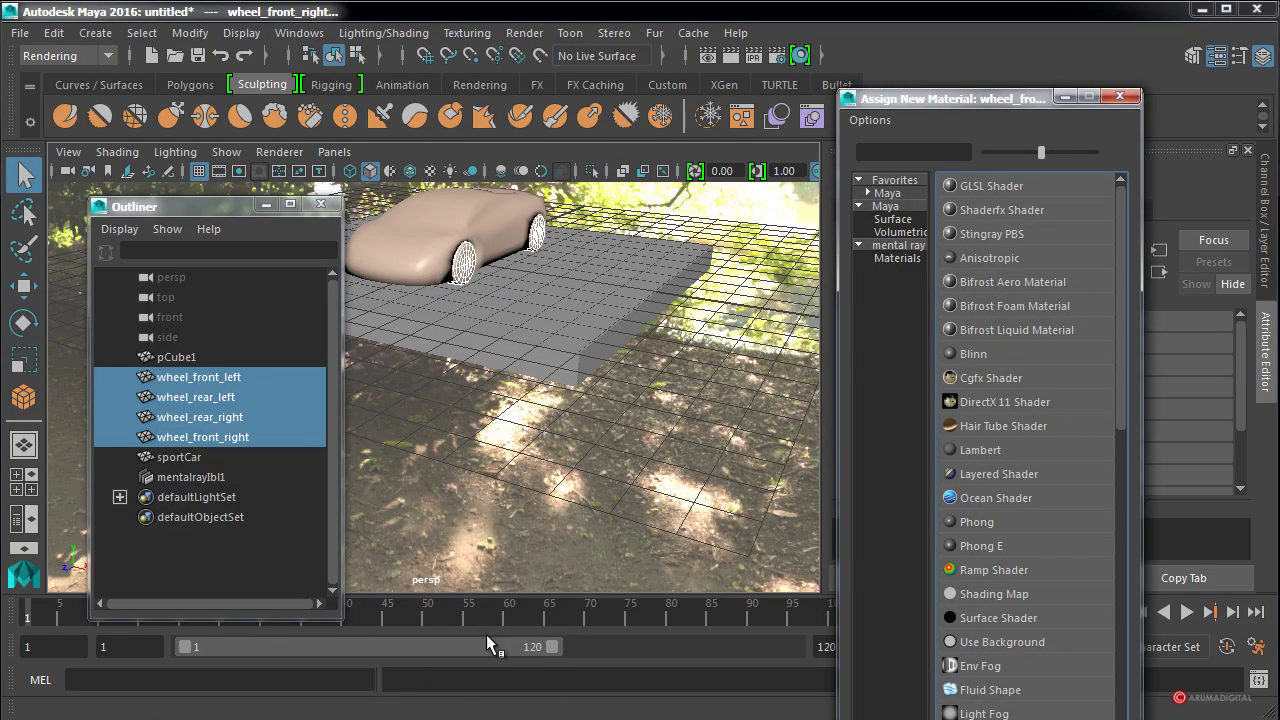
{"action": "left_click_drag", "start_coordinate": [967, 96], "coordinate": [667, 76]}
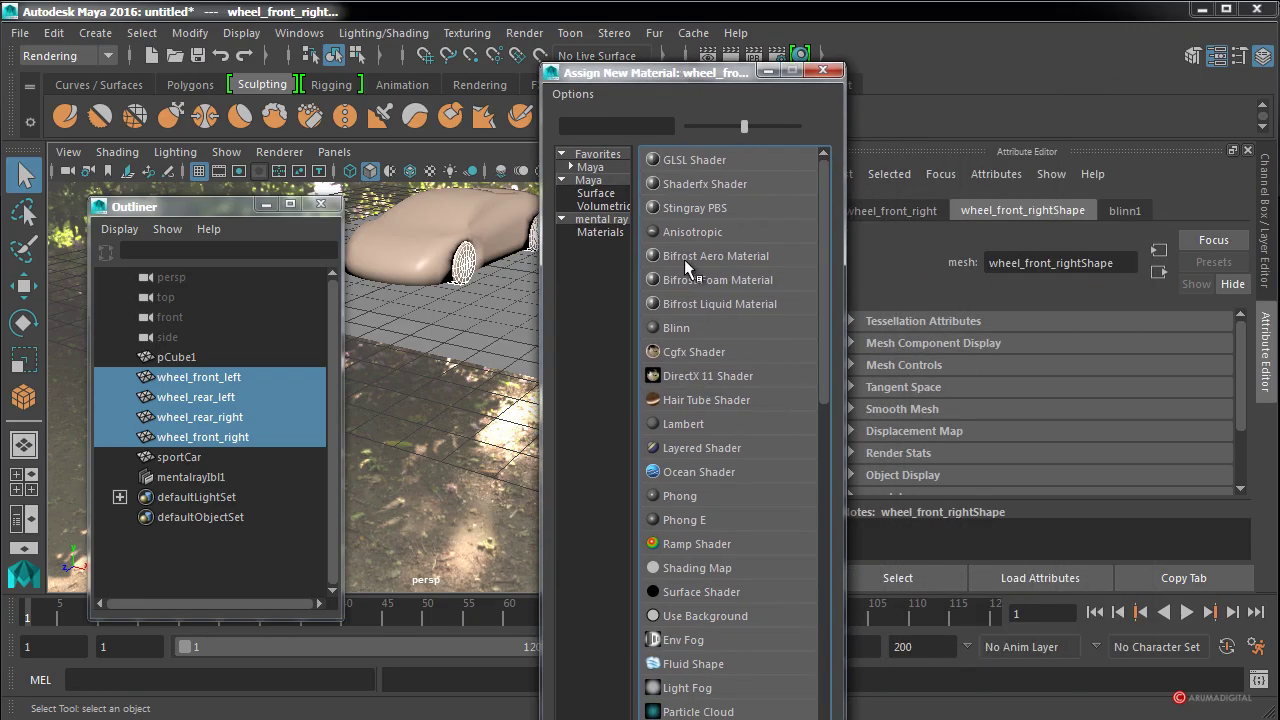
{"action": "left_click", "coordinate": [683, 424]}
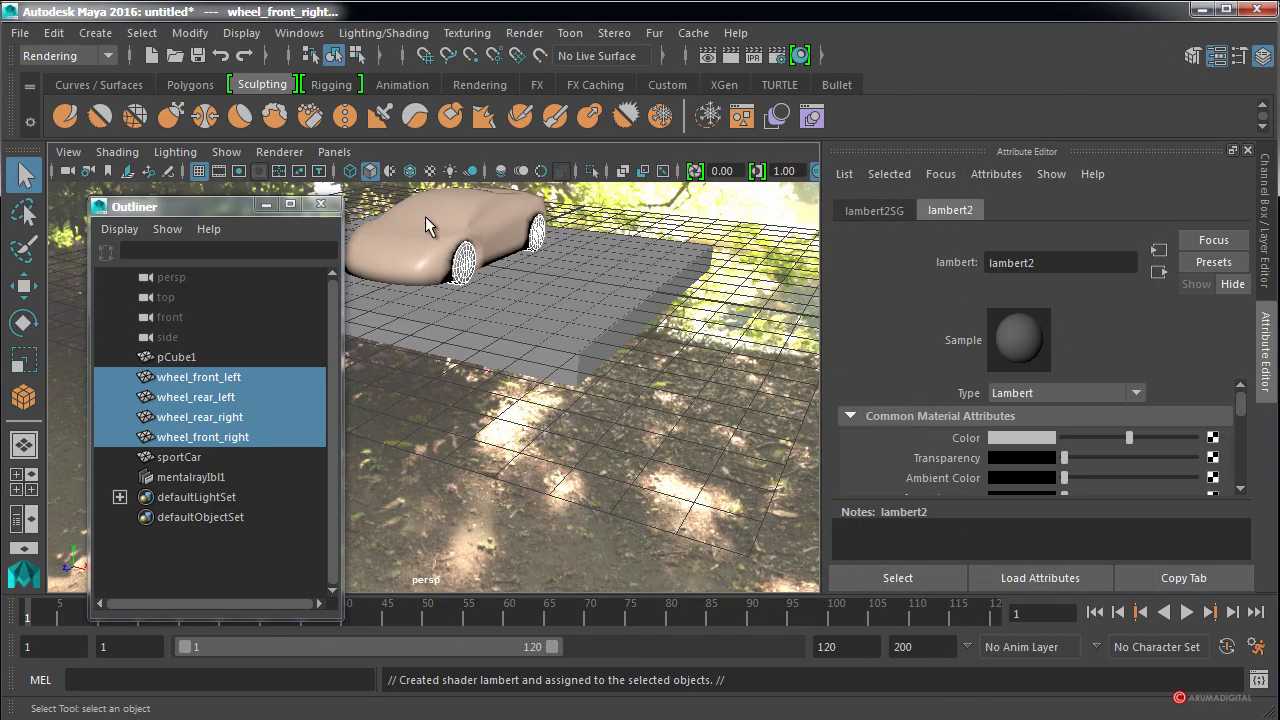
Clear the selection and select the sportCar body.
{"action": "left_click_drag", "start_coordinate": [681, 349], "coordinate": [679, 368], "text": "alt"}
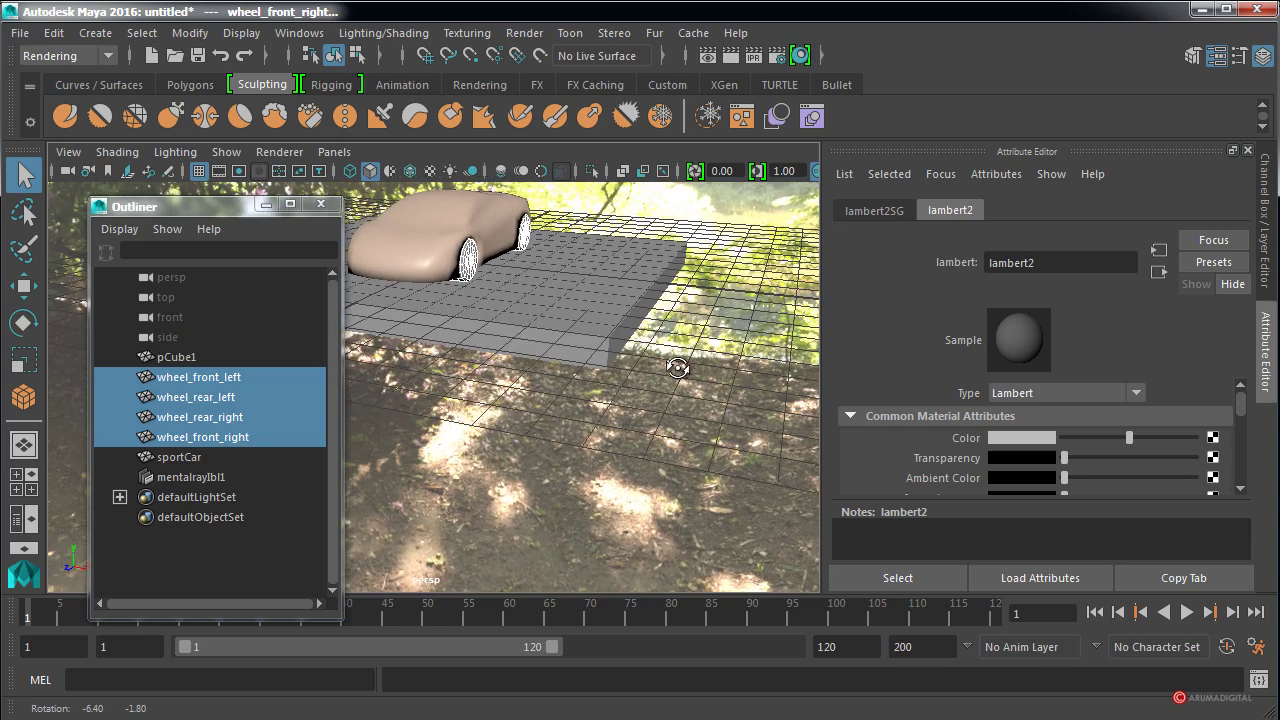
{"action": "left_click", "coordinate": [679, 368]}
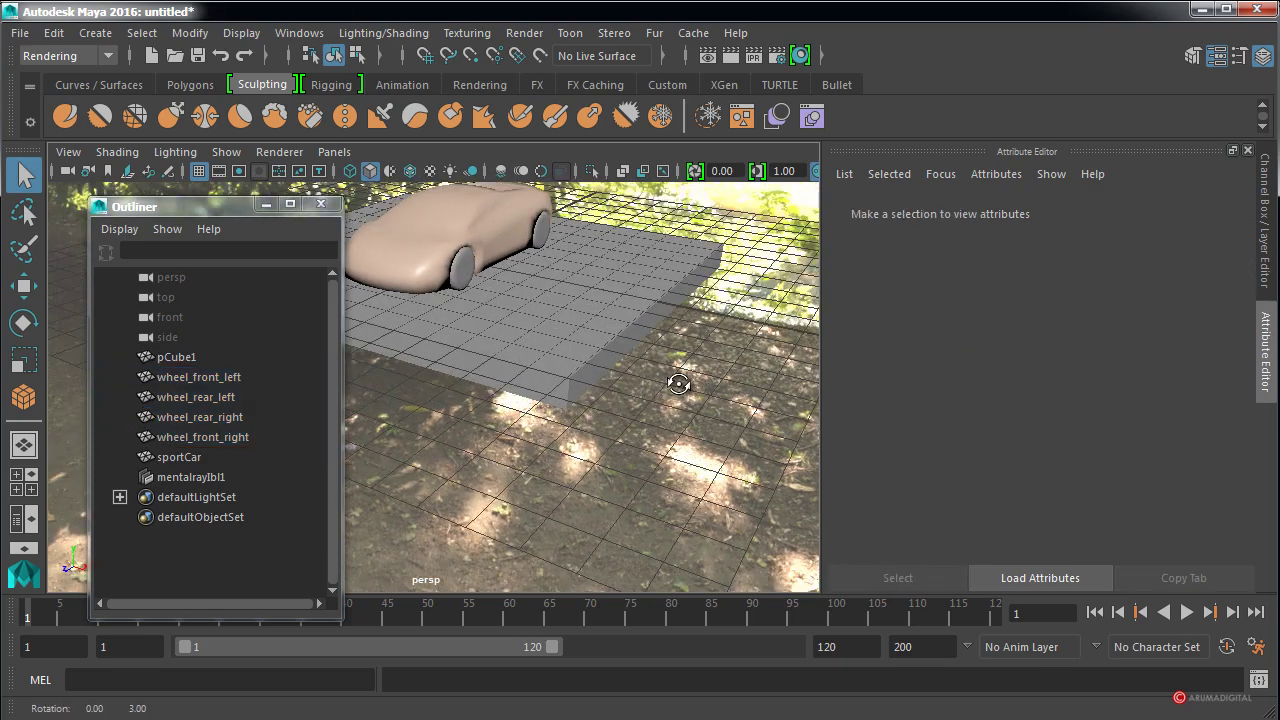
{"action": "left_click", "coordinate": [480, 208]}
Dolly in on the car, close the Outliner and hide the Channel Box.
{"action": "right_click", "coordinate": [481, 204]}
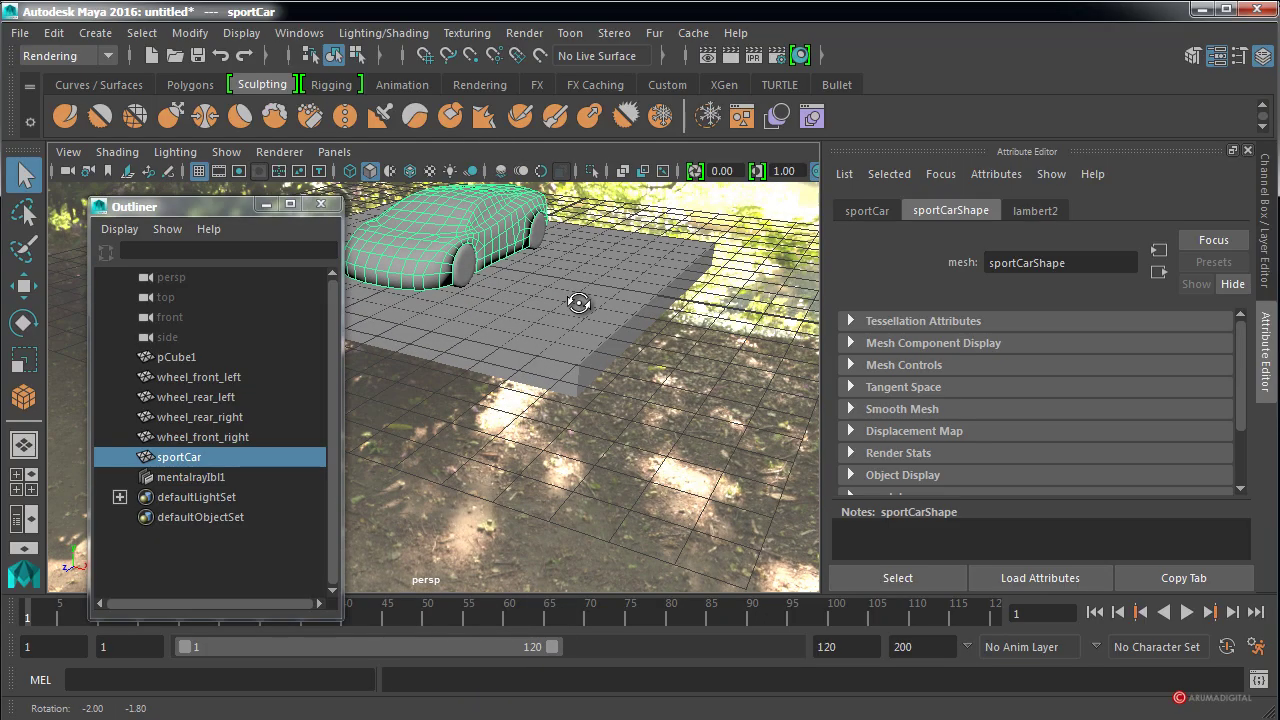
{"action": "mouse_move", "coordinate": [574, 294]}
{"action": "middle_mouse_down", "text": "alt"}
{"action": "mouse_move", "coordinate": [540, 334]}
{"action": "mouse_move", "coordinate": [600, 270]}
{"action": "mouse_move", "coordinate": [608, 289]}
{"action": "middle_mouse_up", "text": "alt"}
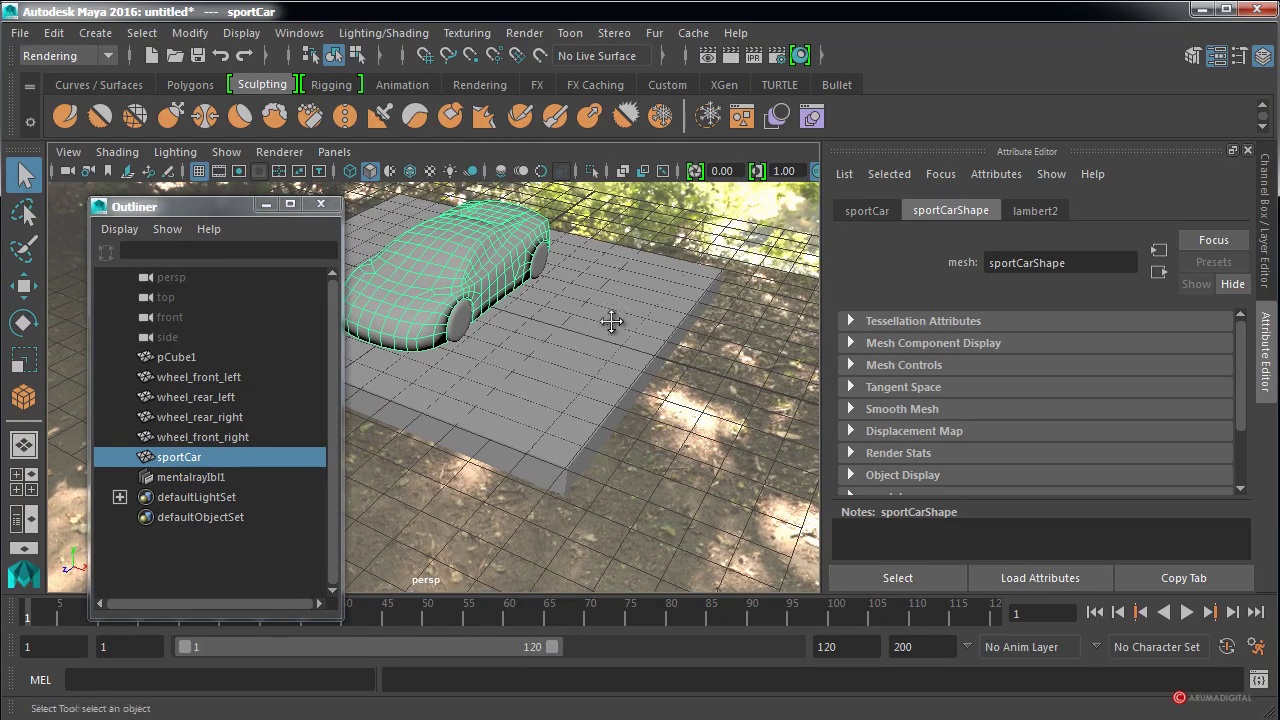
{"action": "mouse_move", "coordinate": [608, 320]}
{"action": "right_mouse_down", "text": "alt"}
{"action": "mouse_move", "coordinate": [614, 349]}
{"action": "mouse_move", "coordinate": [672, 334]}
{"action": "right_mouse_up", "text": "alt"}
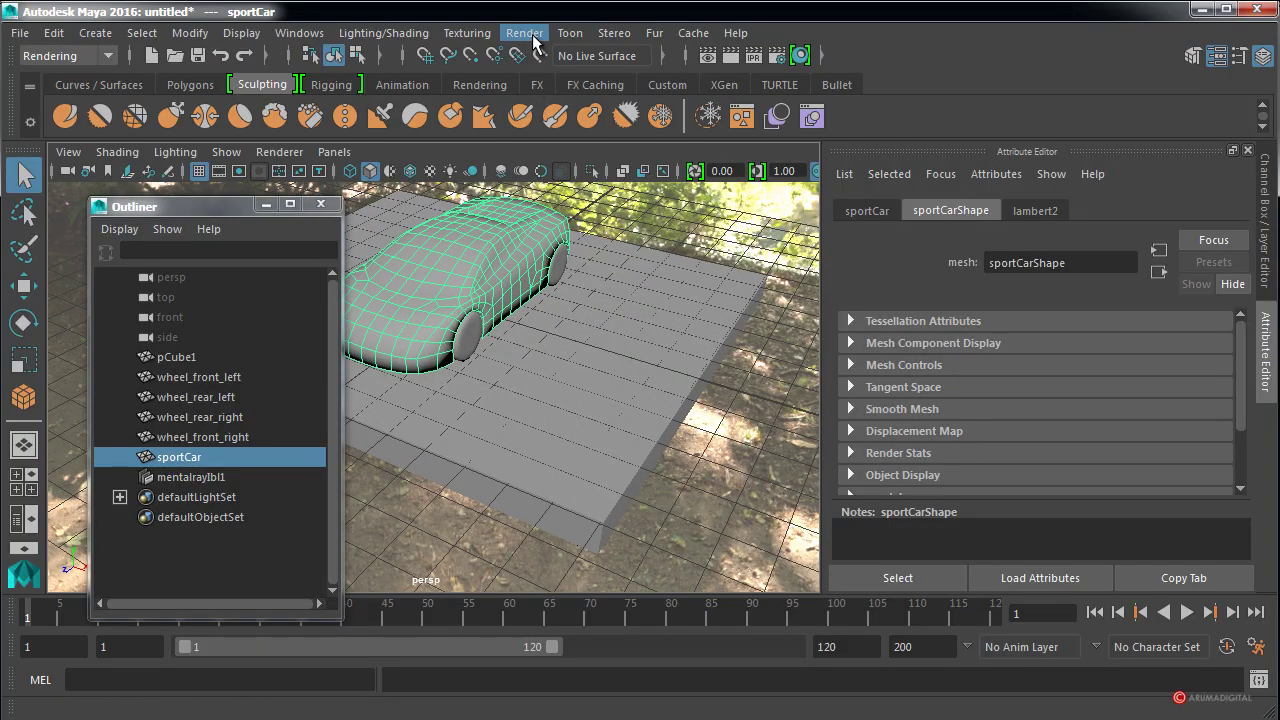
{"action": "left_click", "coordinate": [321, 205]}
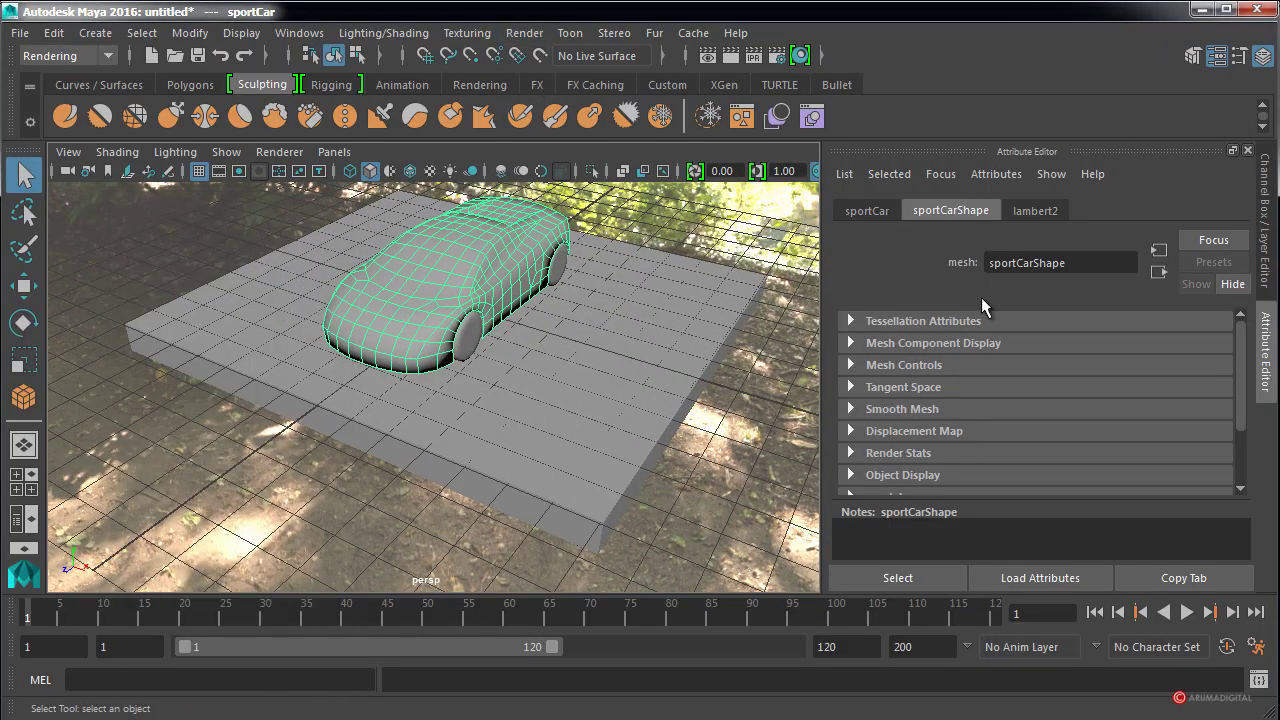
{"action": "left_click", "coordinate": [1264, 58]}
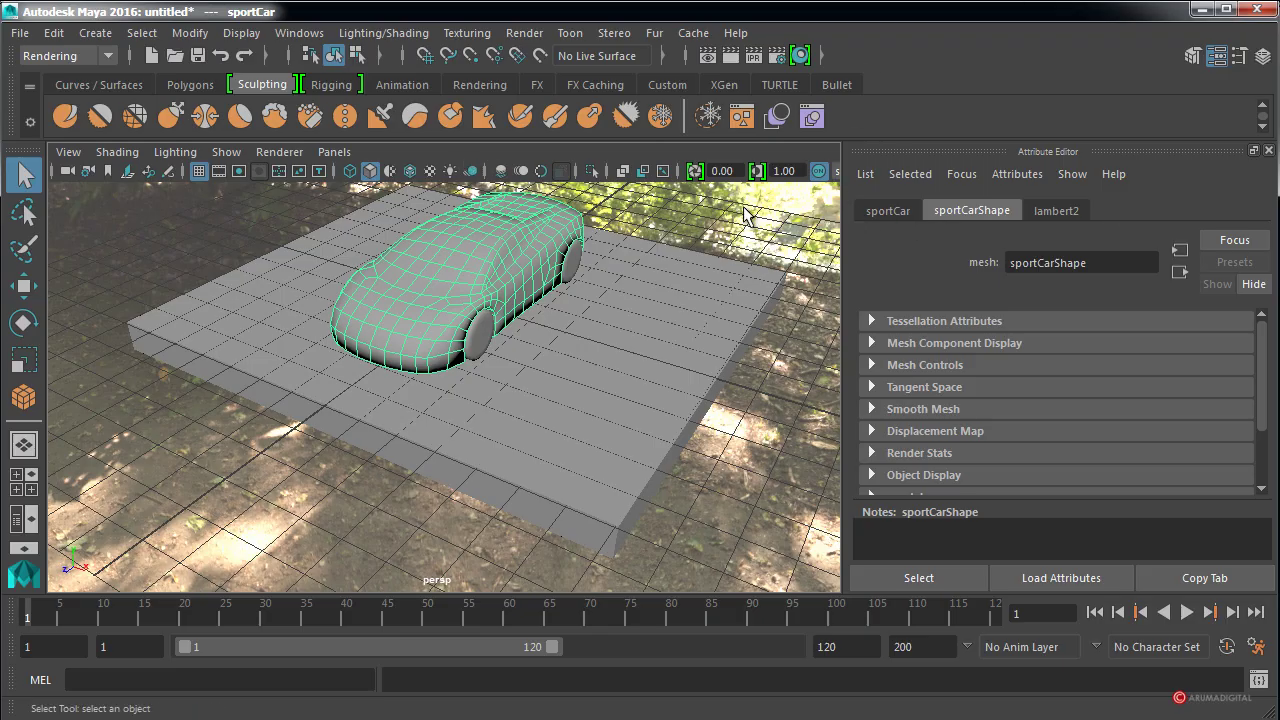
Select the mentalrayIbl sphere to show its Image Based Lighting attributes.
{"action": "left_click", "coordinate": [796, 228]}
{"action": "left_click", "coordinate": [221, 547]}
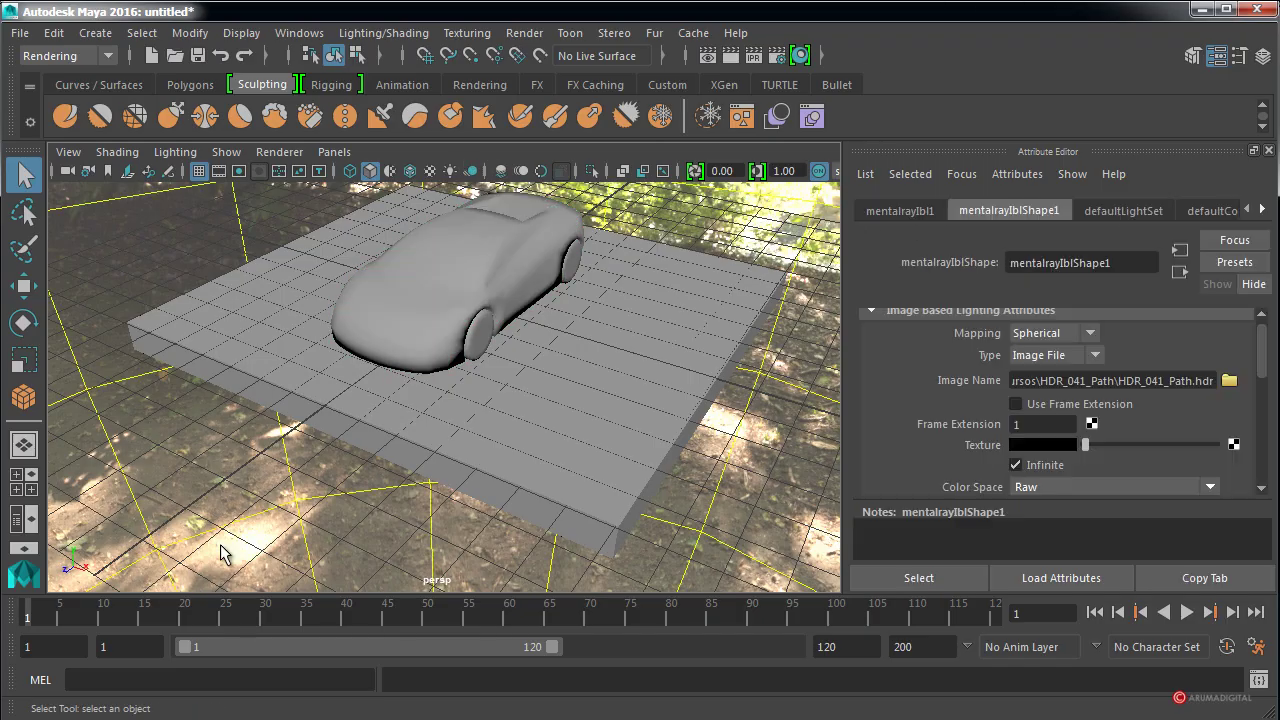
{"action": "mouse_move", "coordinate": [500, 376]}
{"action": "left_mouse_down", "text": "alt"}
{"action": "mouse_move", "coordinate": [514, 343]}
{"action": "mouse_move", "coordinate": [510, 366]}
{"action": "mouse_move", "coordinate": [520, 362]}
{"action": "left_mouse_up", "text": "alt"}
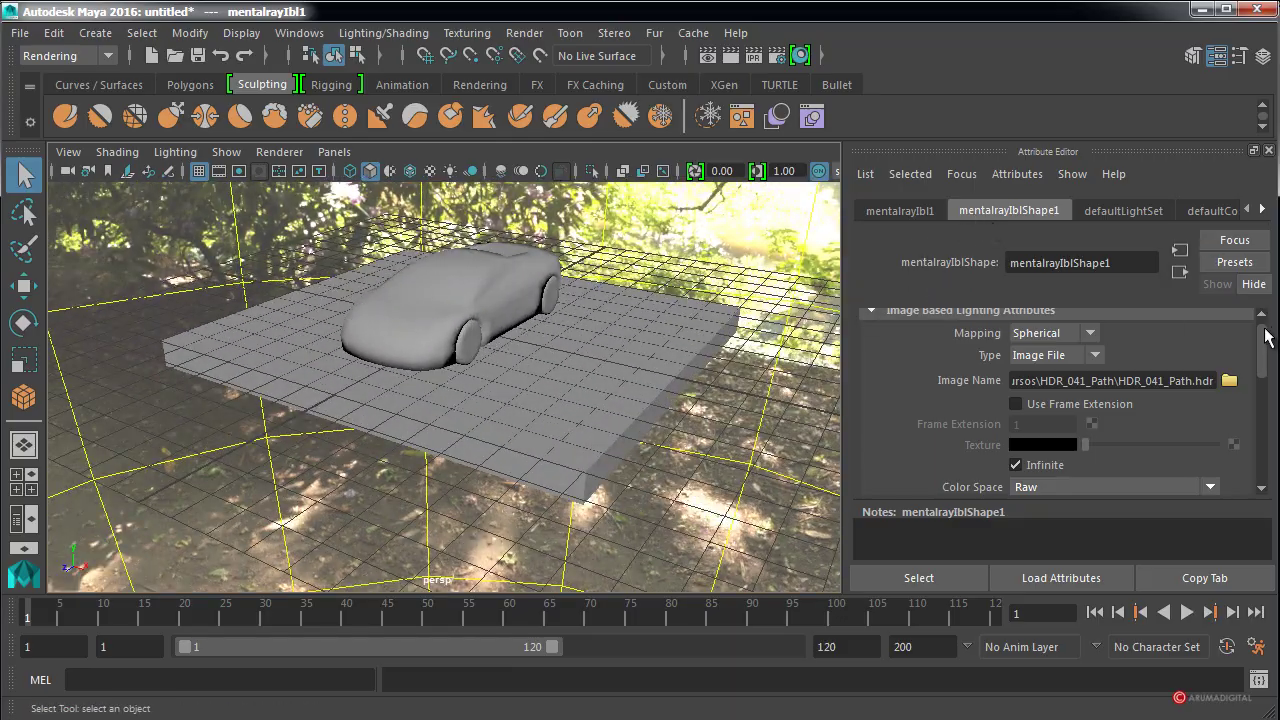
{"action": "scroll", "coordinate": [1266, 336], "scroll_direction": "down", "scroll_amount": 1}
{"action": "scroll", "coordinate": [1266, 336], "scroll_direction": "up", "scroll_amount": 2}
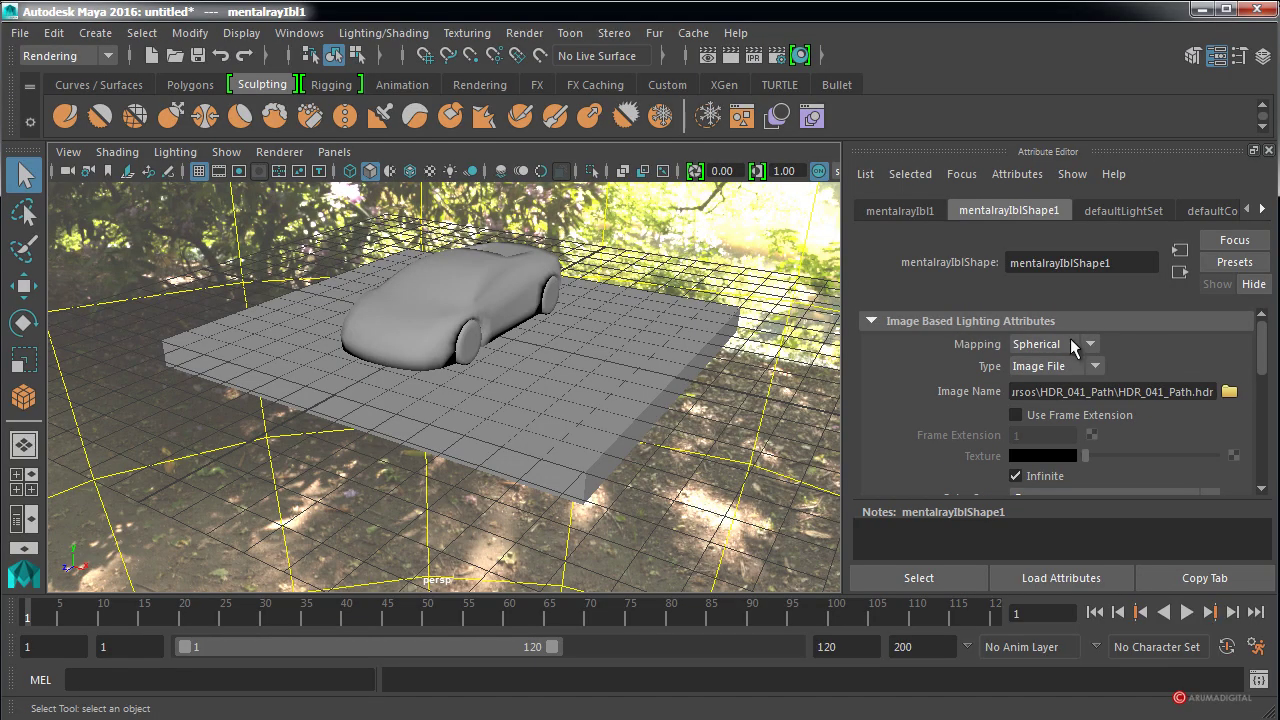
{"action": "left_click", "coordinate": [1071, 341]}
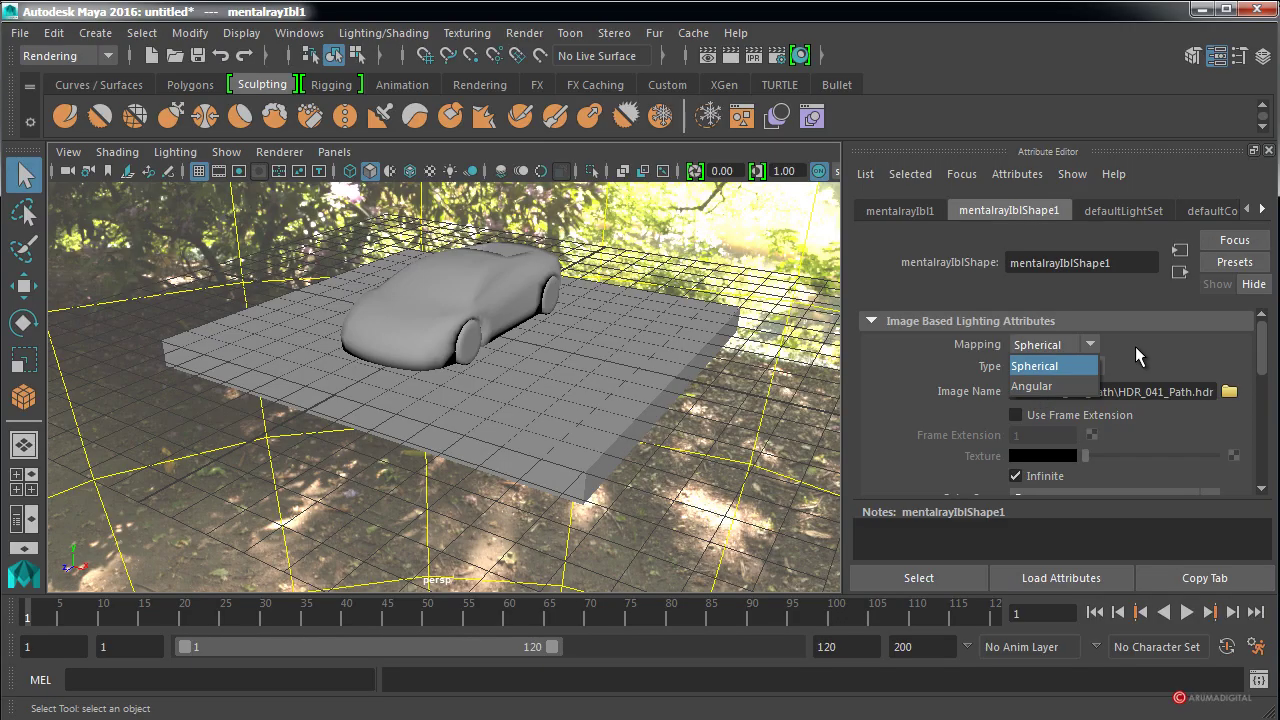
{"action": "left_click", "coordinate": [1060, 366]}
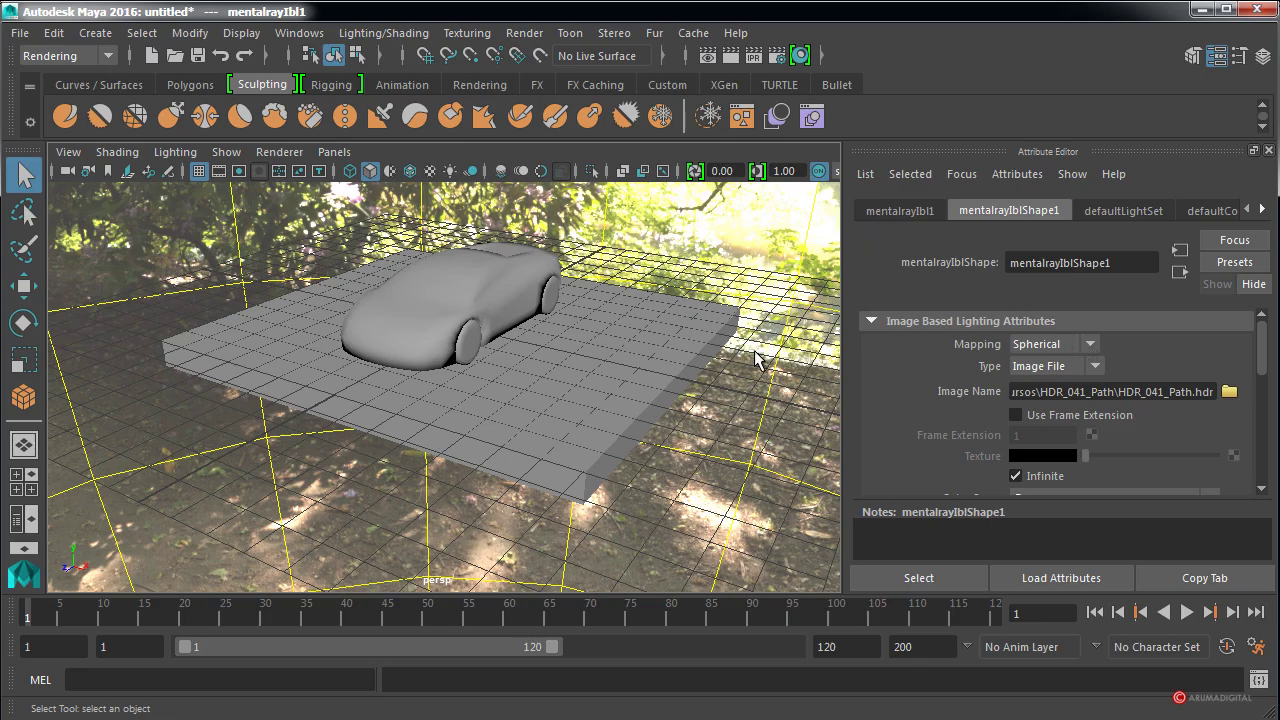
{"action": "left_click", "coordinate": [1048, 344]}
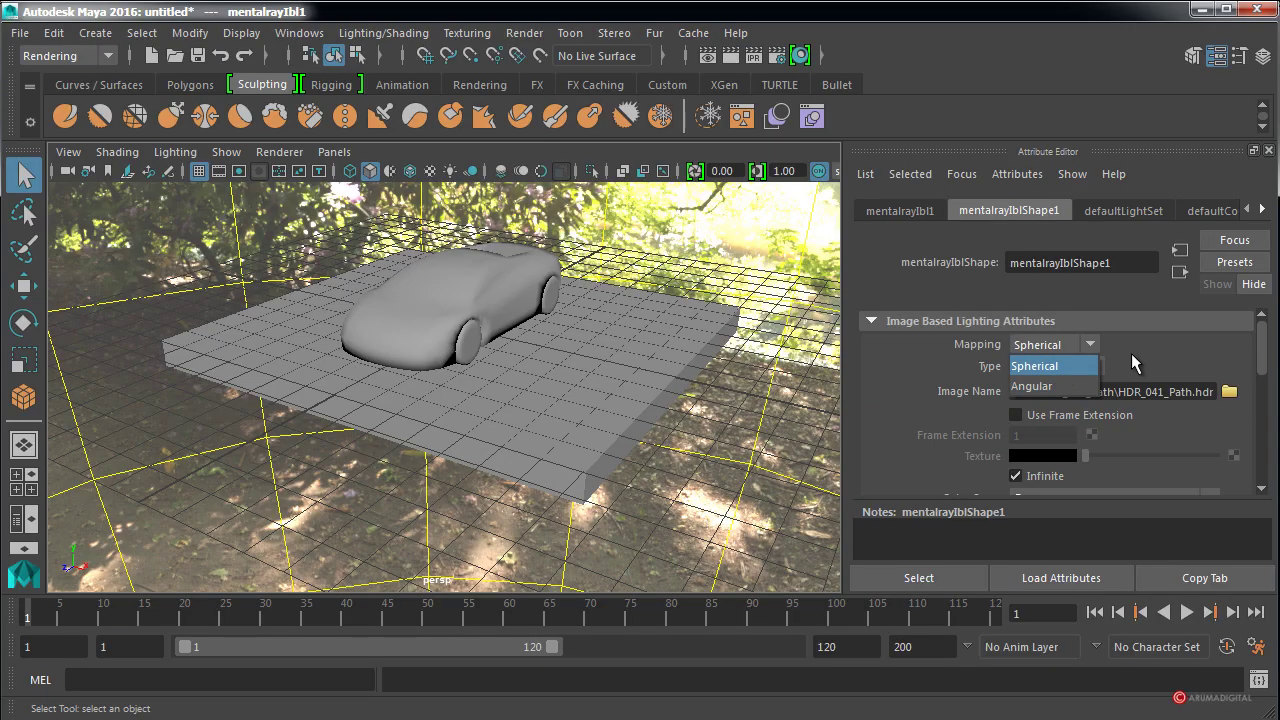
{"action": "left_click", "coordinate": [1131, 353]}
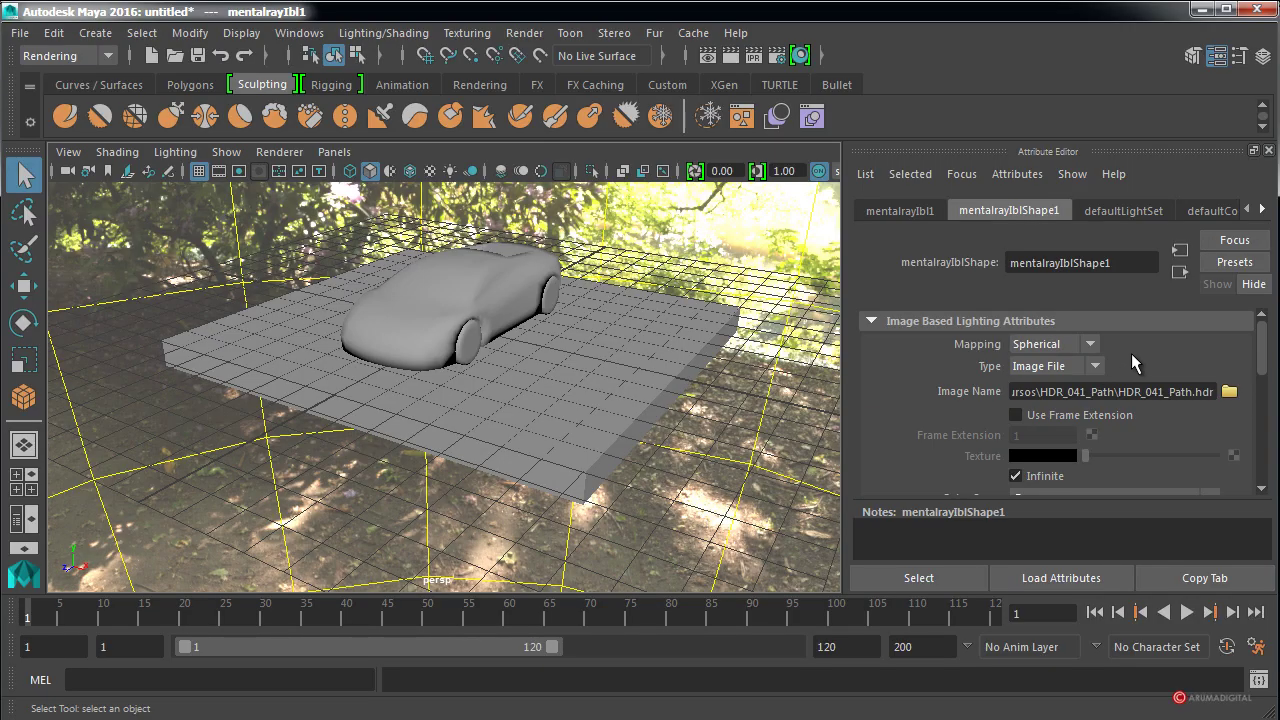
{"action": "left_click", "coordinate": [1063, 364]}
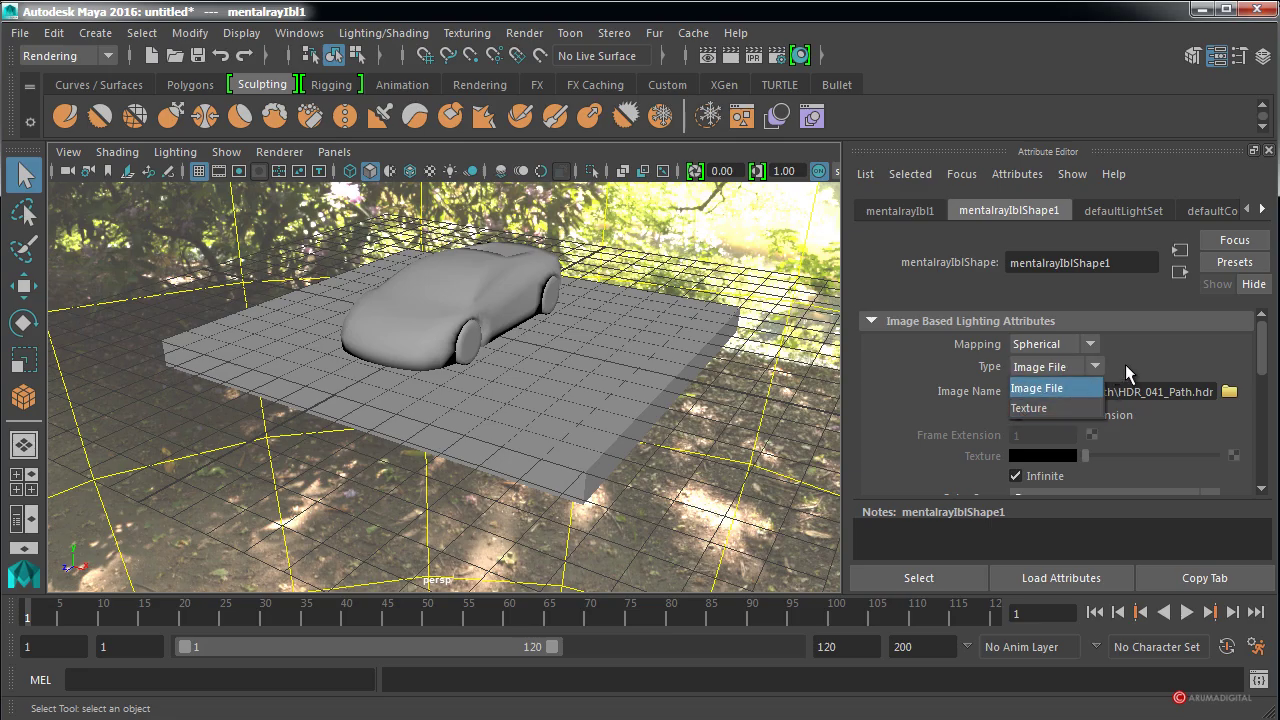
{"action": "left_click", "coordinate": [1125, 364]}
{"action": "left_click", "coordinate": [1086, 367]}
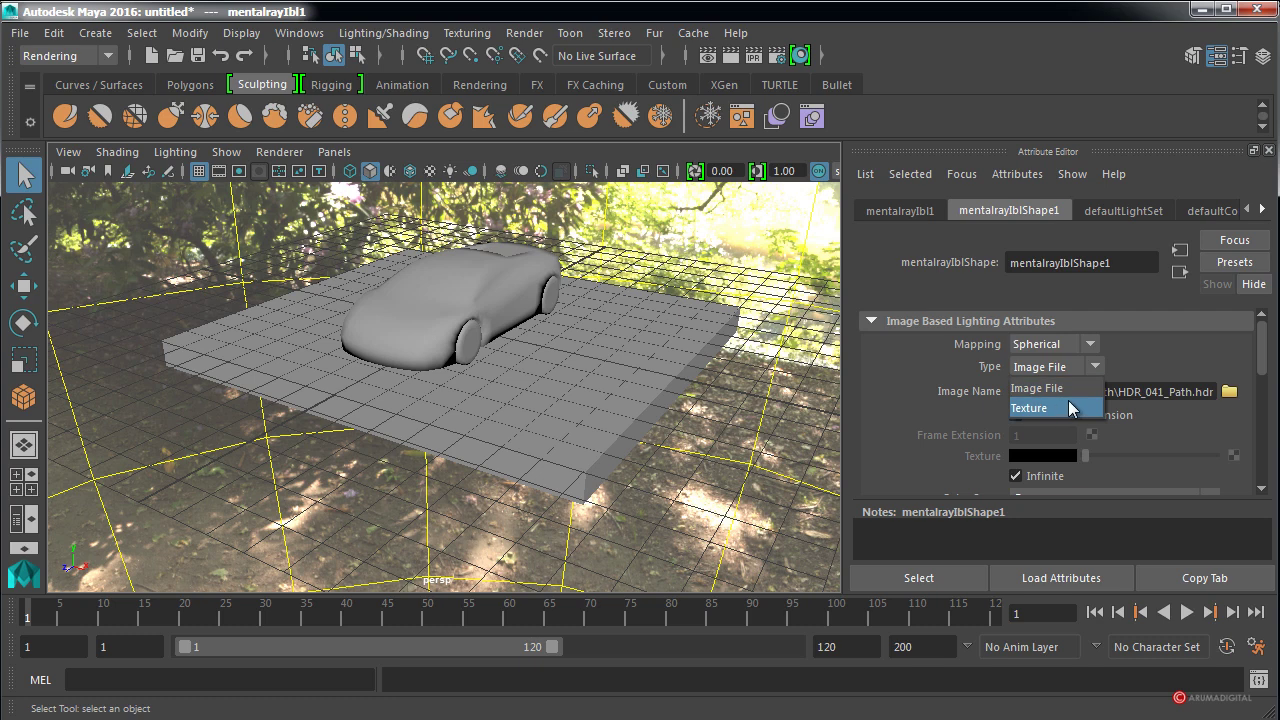
{"action": "left_click", "coordinate": [1139, 343]}
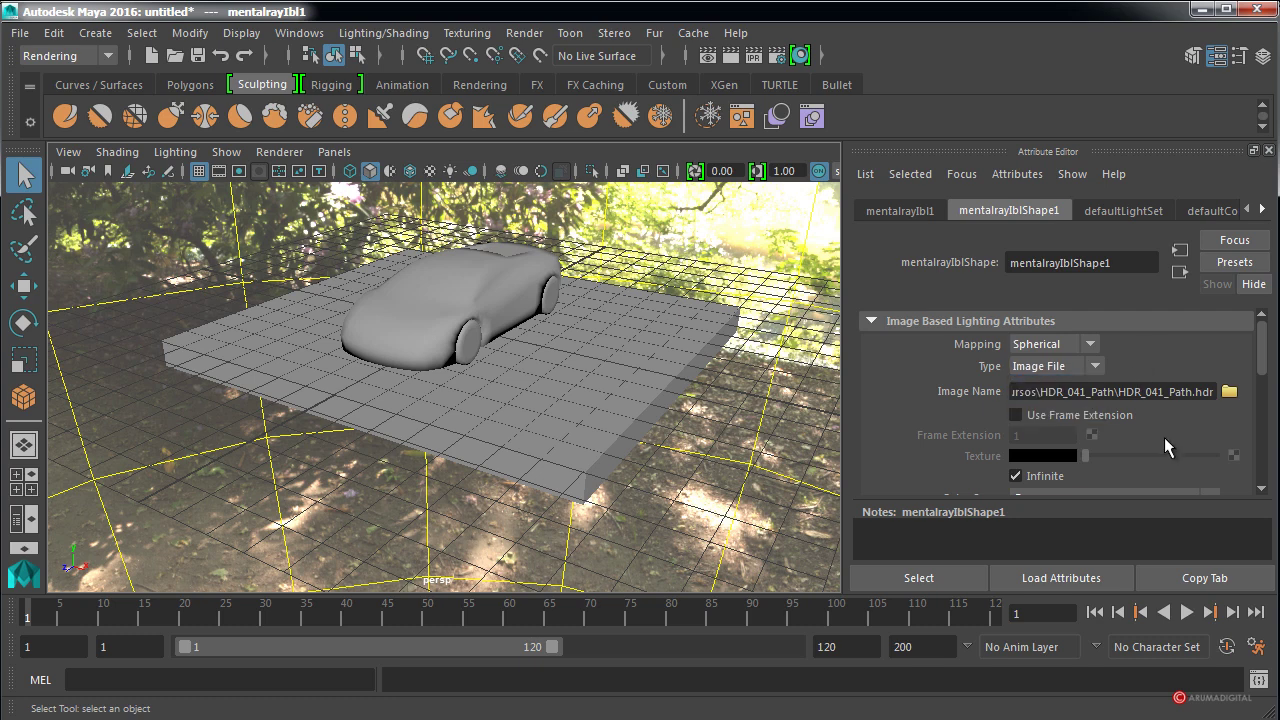
{"action": "scroll", "coordinate": [1268, 350], "scroll_direction": "down", "scroll_amount": 1}
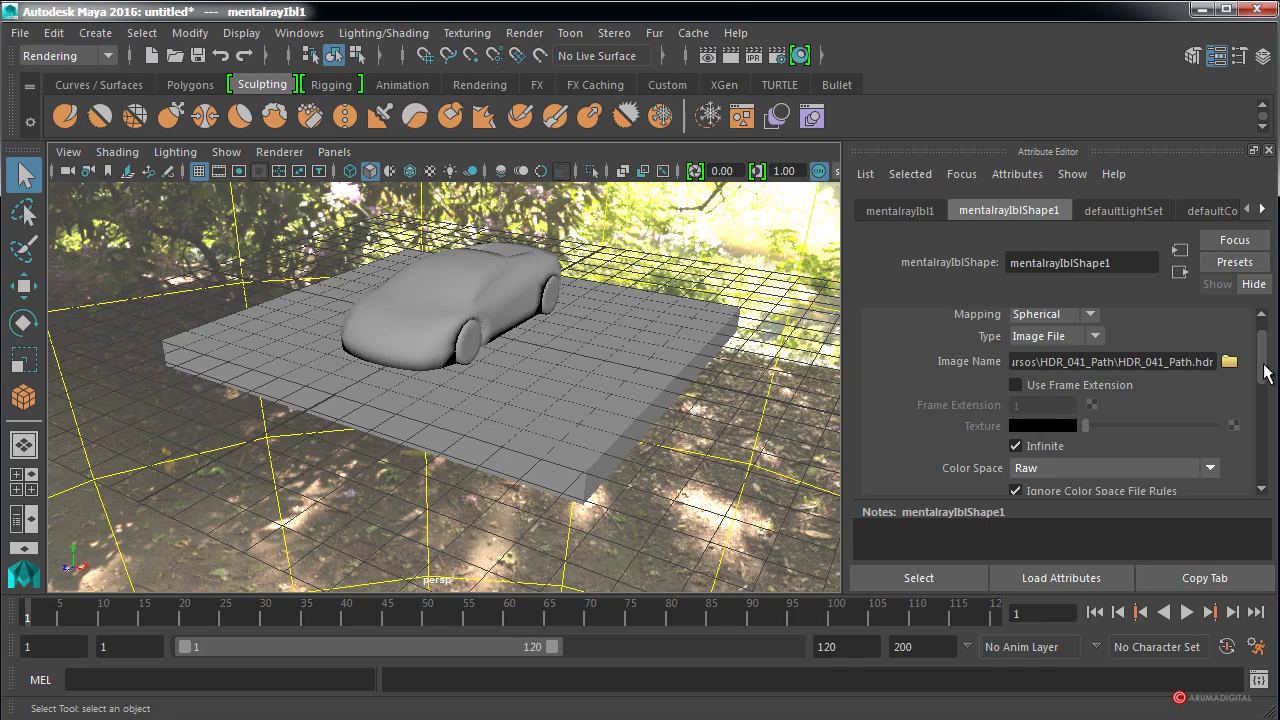
{"action": "scroll", "coordinate": [1270, 380], "scroll_direction": "down", "scroll_amount": 3}
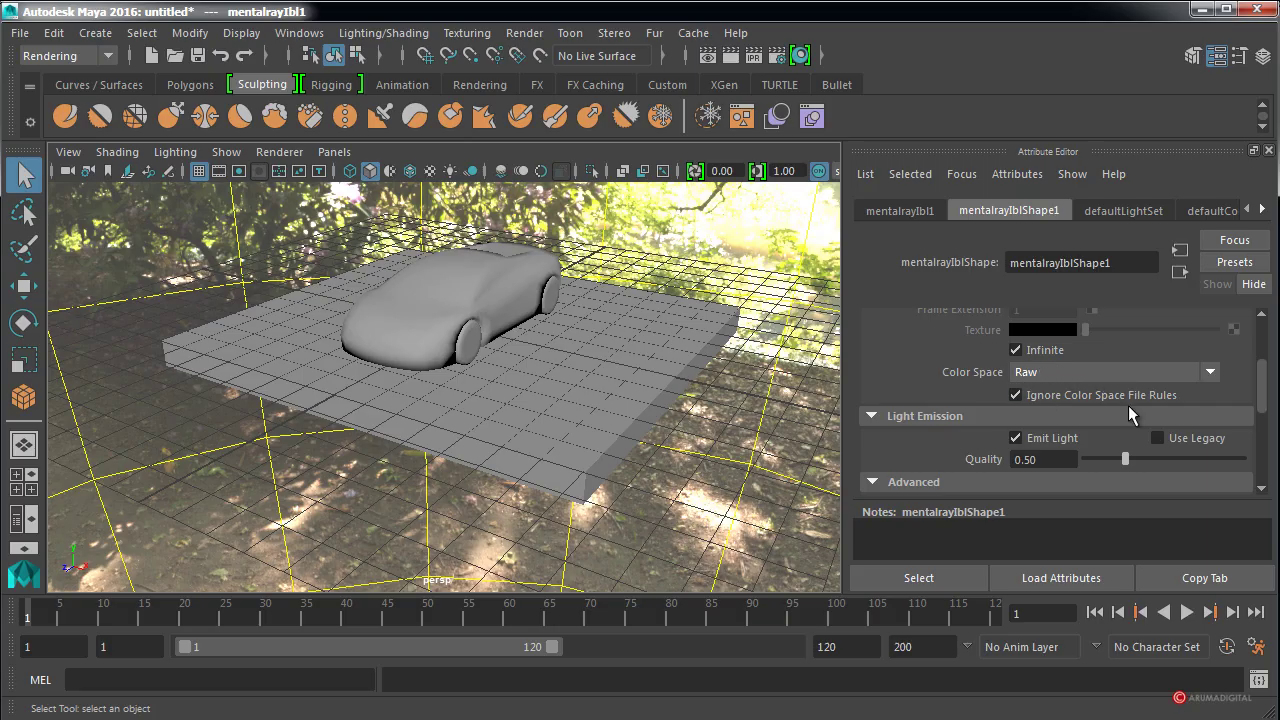
{"action": "scroll", "coordinate": [1265, 390], "scroll_direction": "down", "scroll_amount": 1}
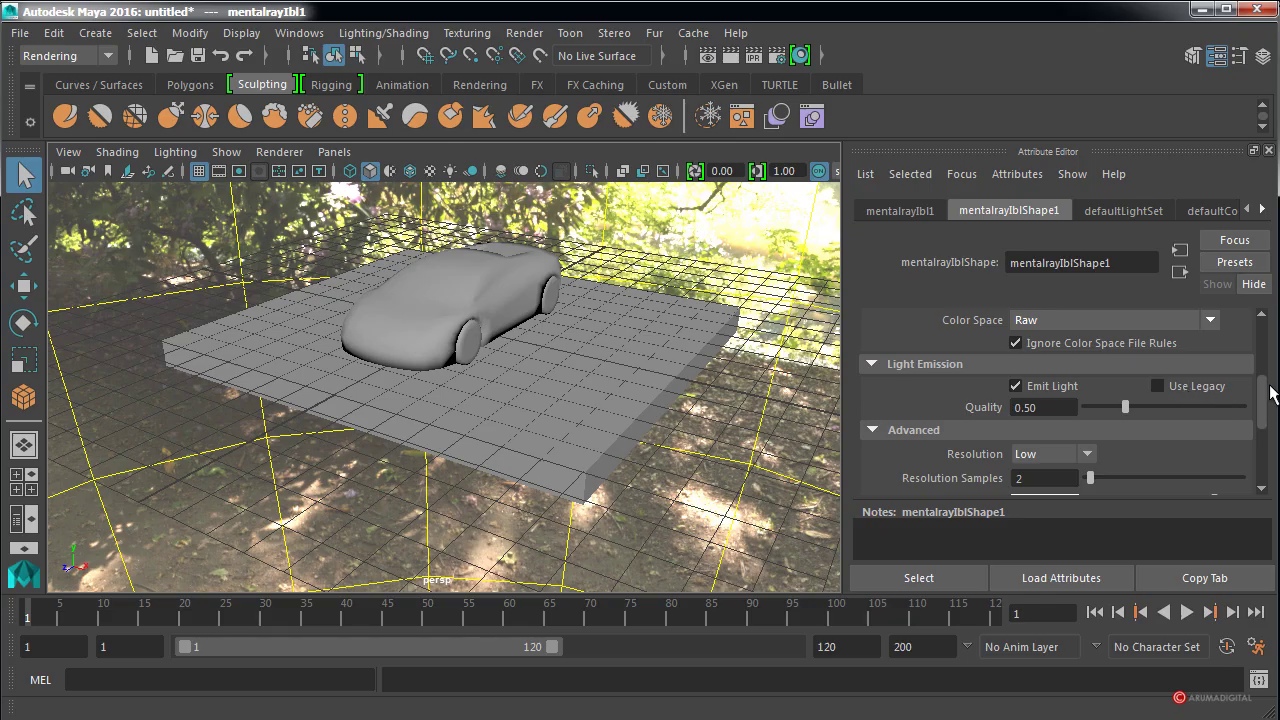
{"action": "scroll", "coordinate": [1265, 390], "scroll_direction": "down", "scroll_amount": 1}
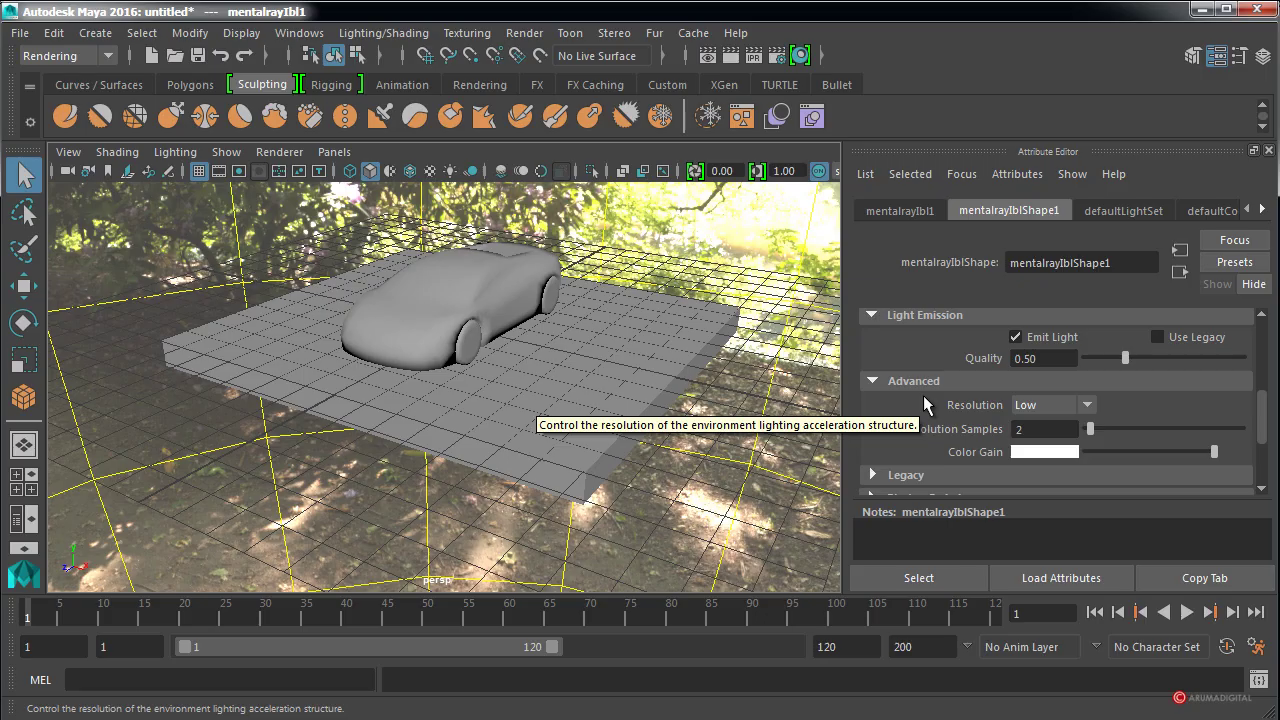
Leave IBL Resolution on Low with 2 resolution samples and expand the Legacy section.
{"action": "left_click", "coordinate": [1052, 405]}
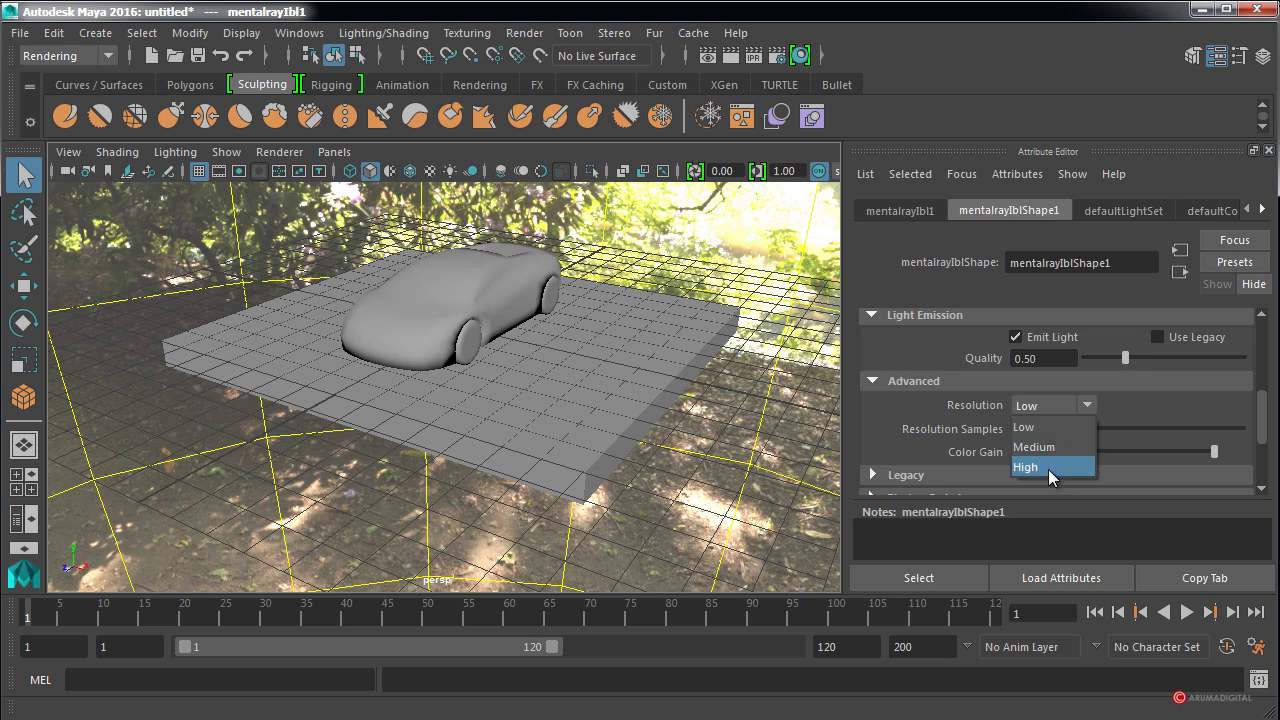
{"action": "left_click", "coordinate": [1060, 427]}
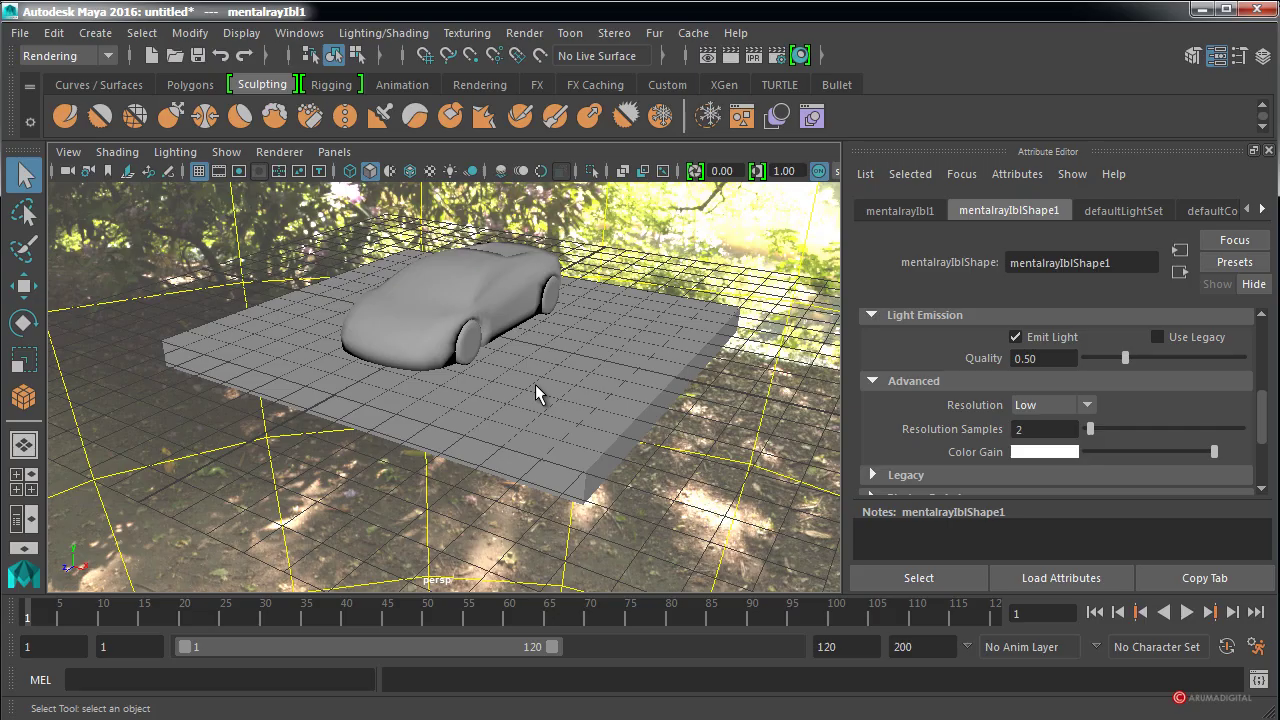
{"action": "left_click", "coordinate": [1027, 431]}
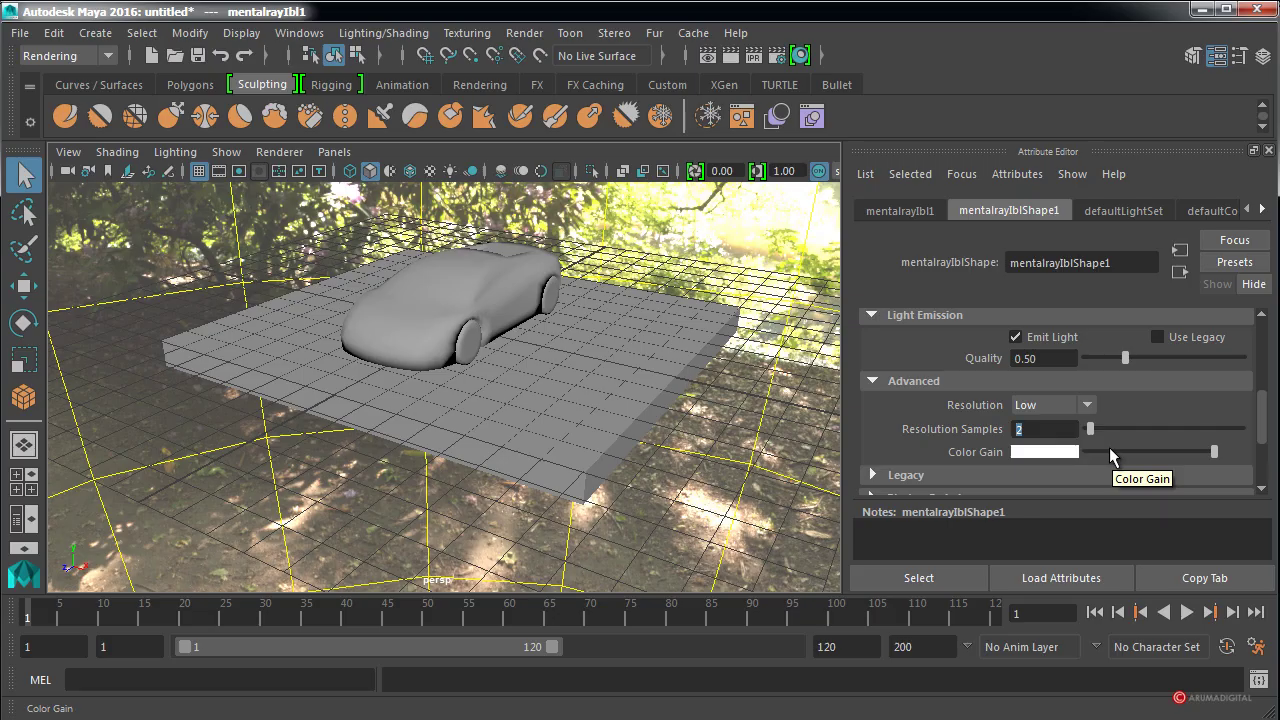
{"action": "scroll", "coordinate": [1262, 434], "scroll_direction": "down", "scroll_amount": 2}
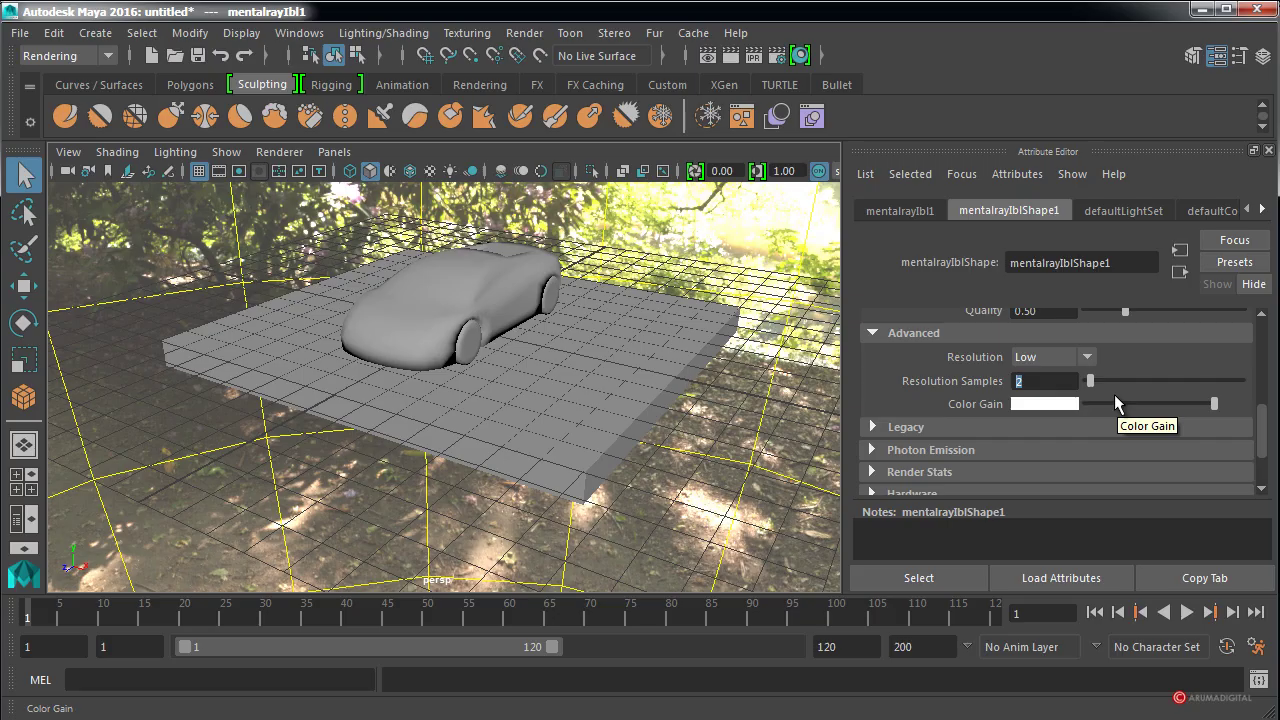
{"action": "left_click", "coordinate": [877, 426]}
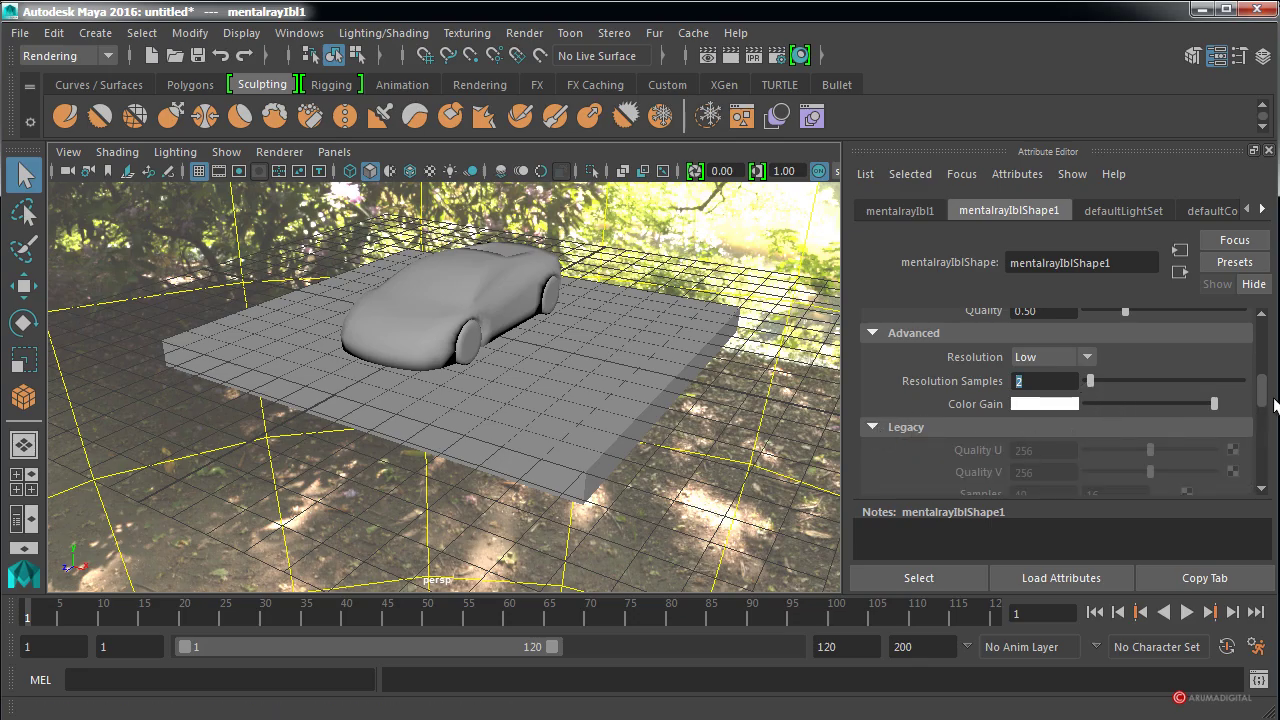
{"action": "left_click_drag", "start_coordinate": [1263, 393], "coordinate": [1274, 375]}
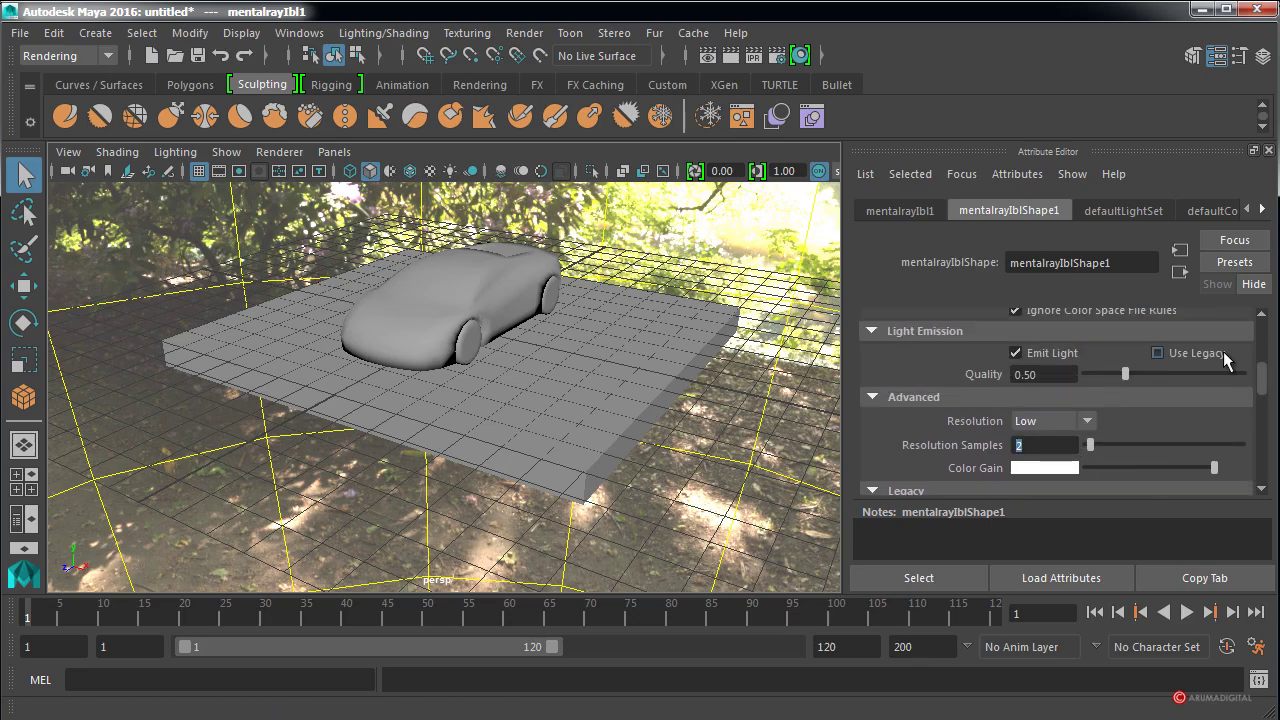
Turn on Use Legacy for the IBL and set Quality U and V to 128.
{"action": "left_click", "coordinate": [1193, 351]}
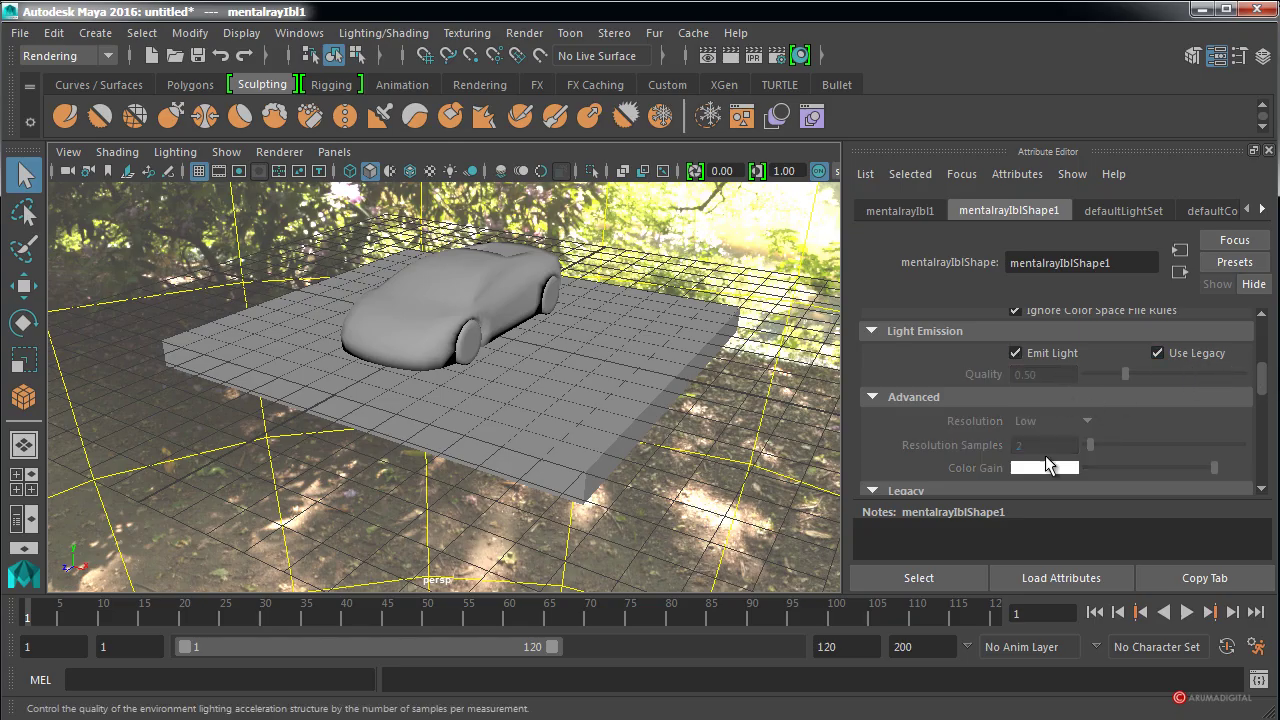
{"action": "left_click_drag", "start_coordinate": [1263, 387], "coordinate": [1263, 420]}
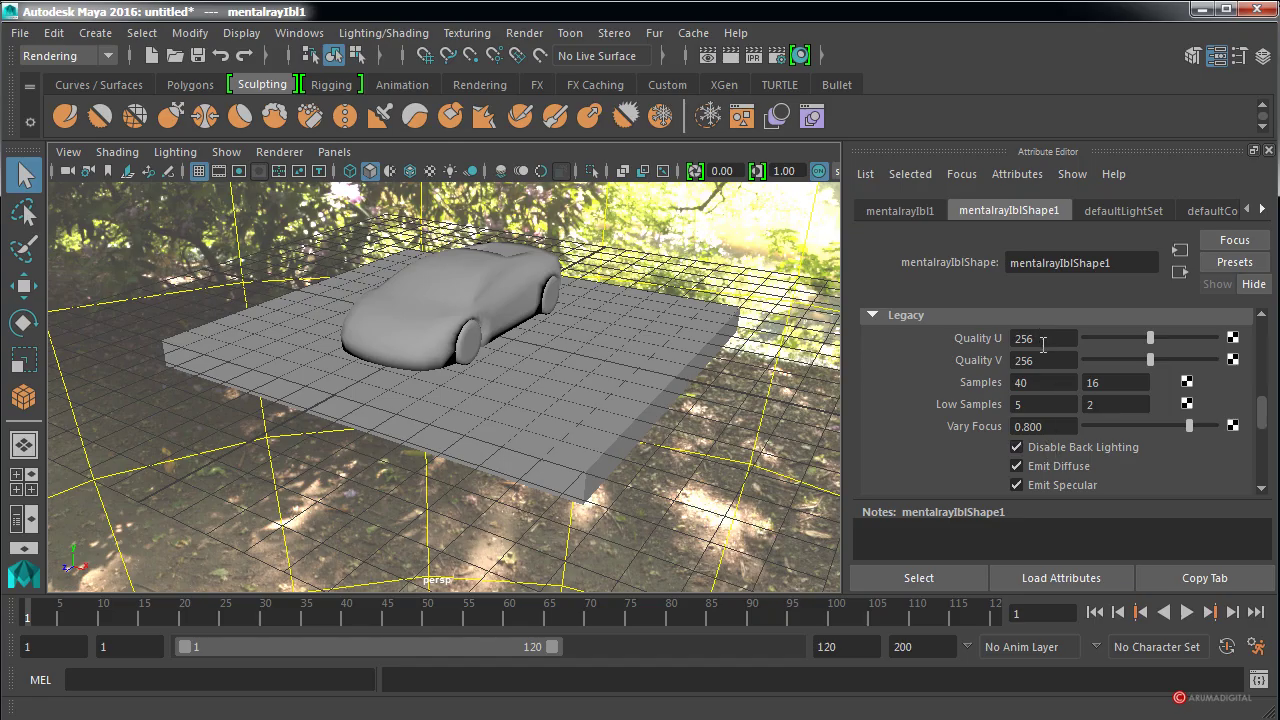
{"action": "left_click", "coordinate": [1048, 341]}
{"action": "left_click", "coordinate": [1044, 363]}
{"action": "left_click", "coordinate": [1046, 340]}
{"action": "left_click", "coordinate": [1044, 366]}
{"action": "left_click", "coordinate": [1054, 337]}
{"action": "double_click", "coordinate": [1028, 337]}
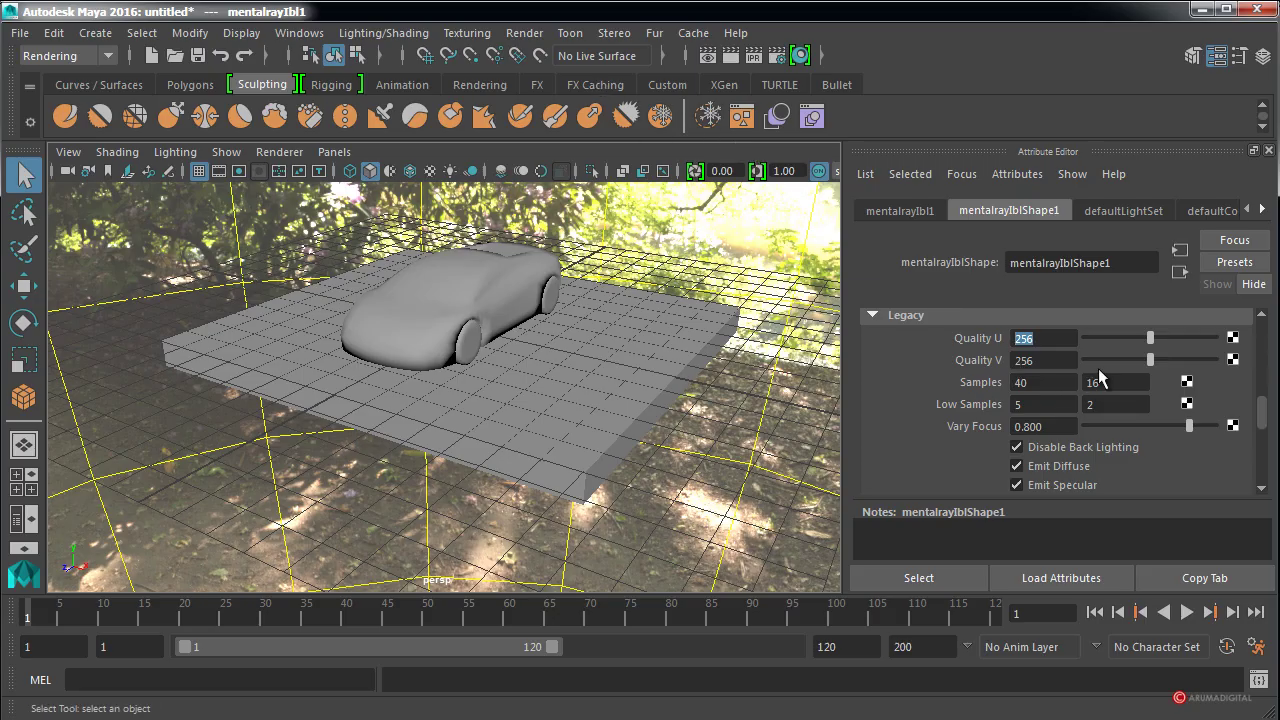
{"action": "left_click", "coordinate": [1030, 337]}
{"action": "key", "text": "Tab"}
{"action": "type", "text": "128"}
{"action": "key", "text": "Tab"}
Review the legacy samples and ray depth settings, then open the Render menu.
{"action": "scroll", "coordinate": [1158, 464], "scroll_direction": "down", "scroll_amount": 2}
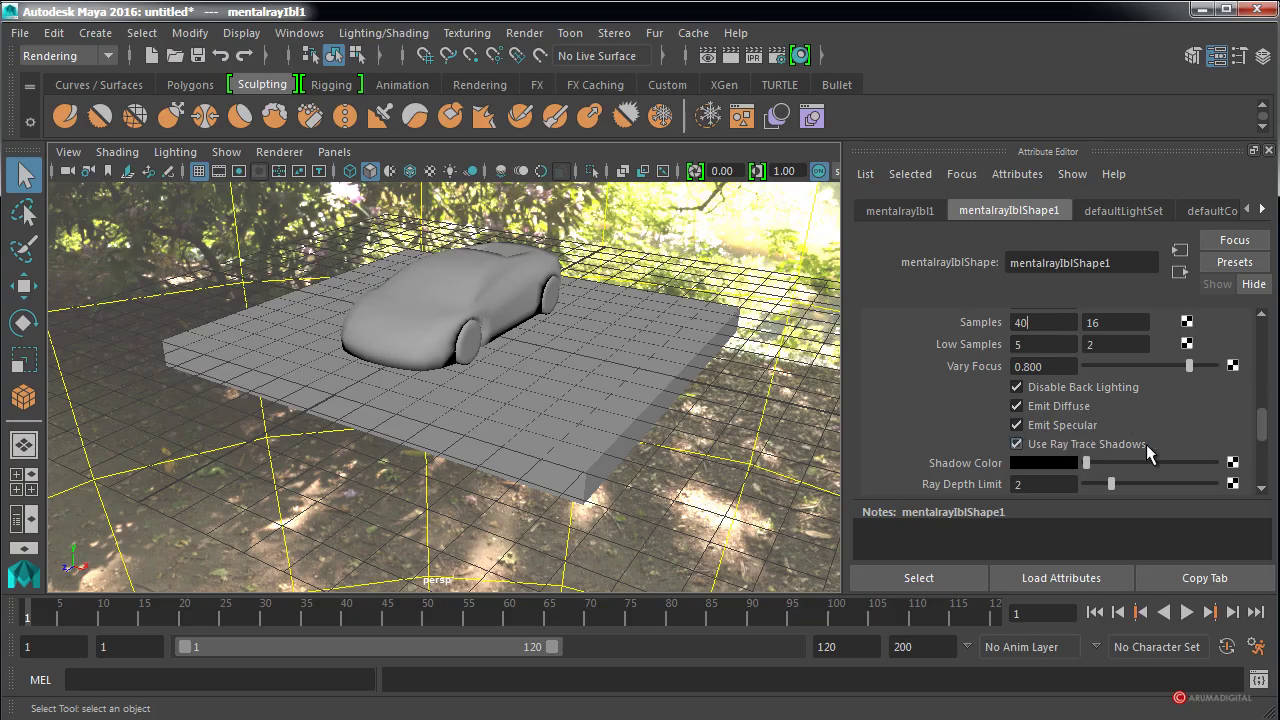
{"action": "scroll", "coordinate": [1264, 432], "scroll_direction": "down", "scroll_amount": 2}
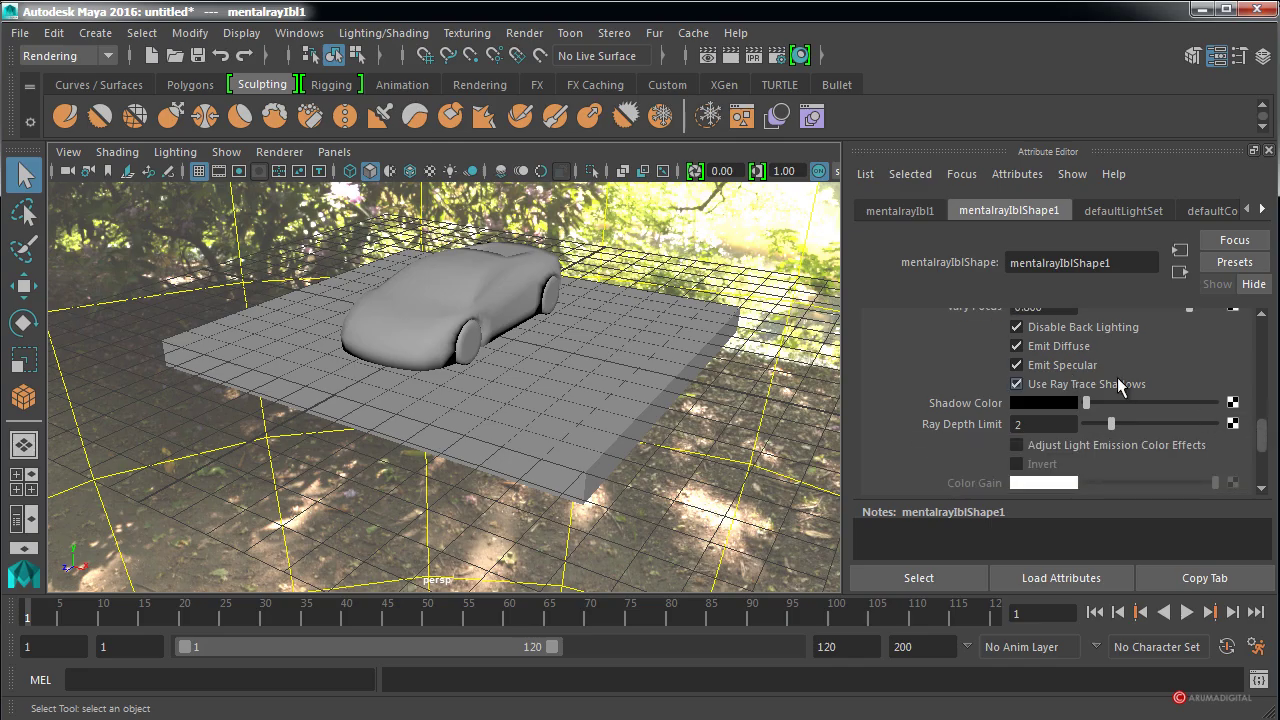
{"action": "scroll", "coordinate": [1266, 436], "scroll_direction": "down", "scroll_amount": 2}
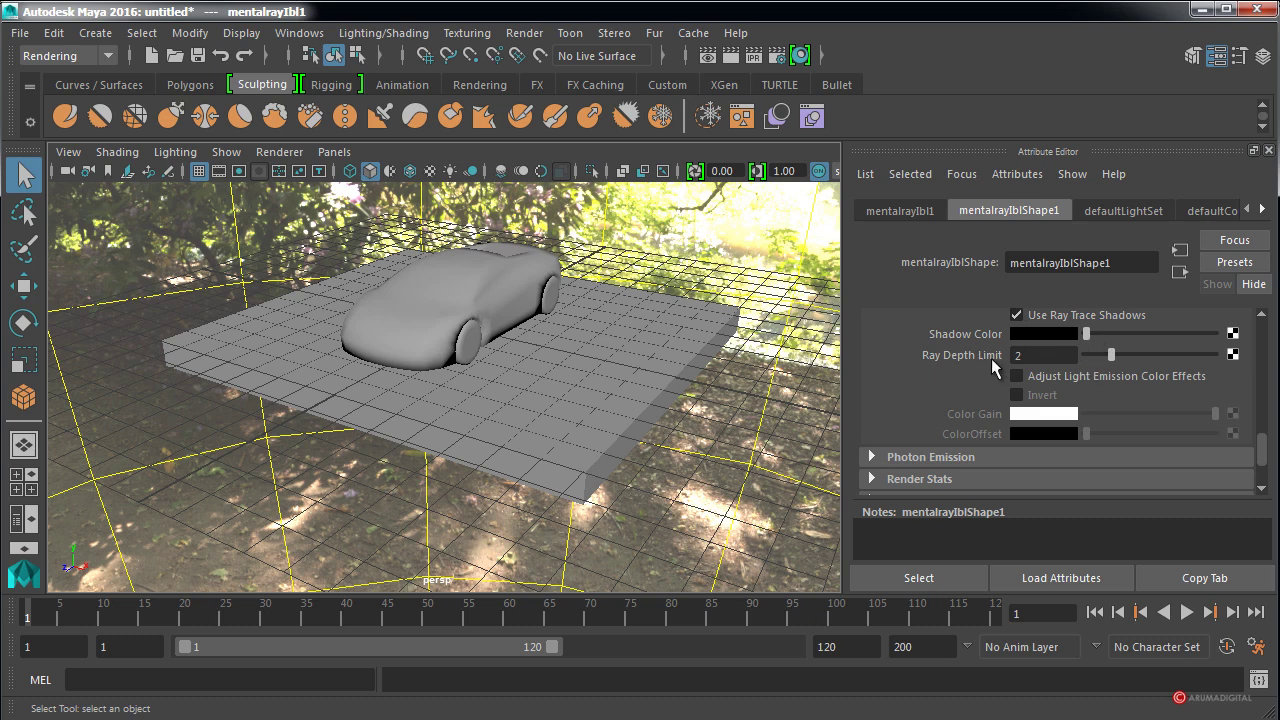
{"action": "left_click_drag", "start_coordinate": [1264, 448], "coordinate": [1266, 440]}
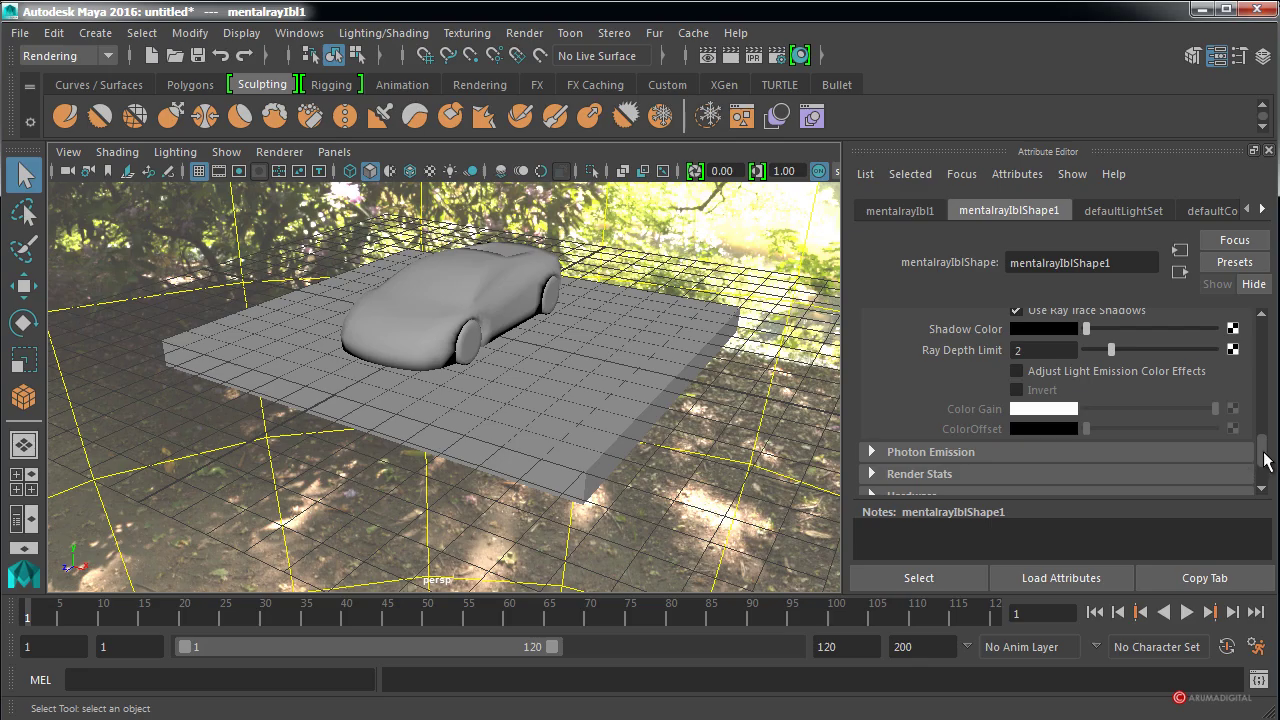
{"action": "left_click_drag", "start_coordinate": [1264, 451], "coordinate": [1264, 445]}
{"action": "scroll", "coordinate": [1152, 372], "scroll_direction": "up", "scroll_amount": 2}
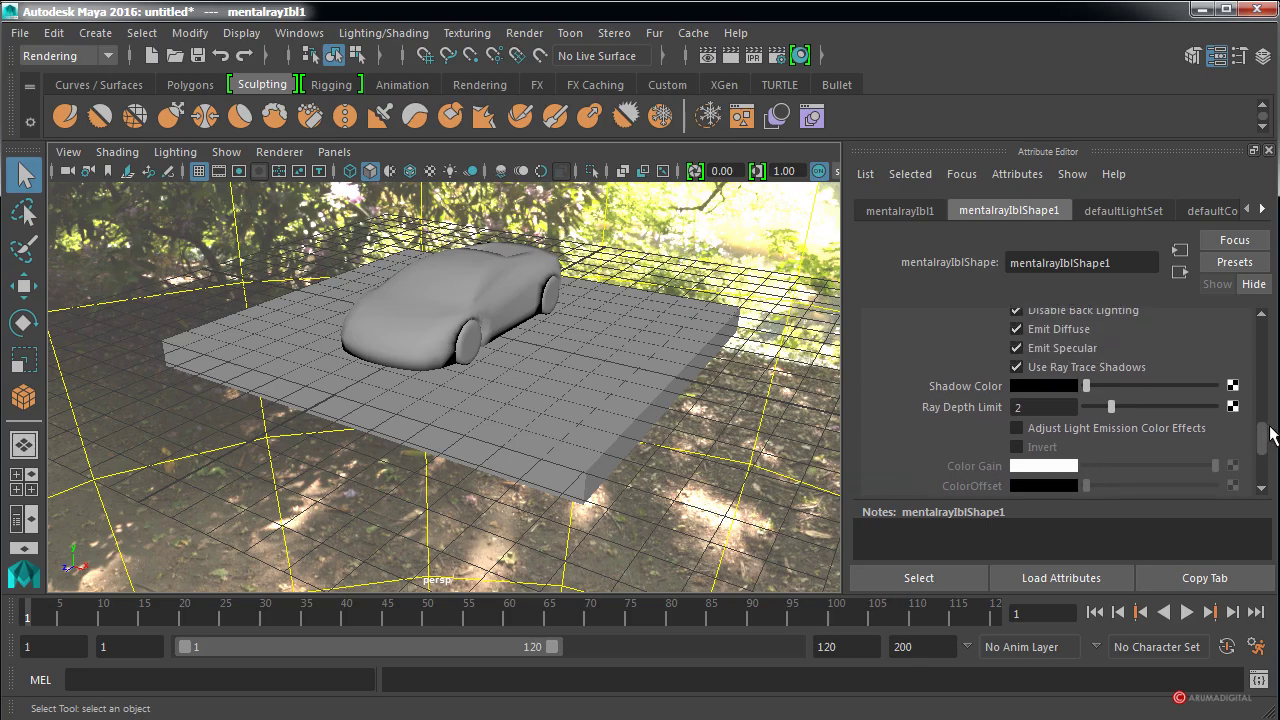
{"action": "scroll", "coordinate": [1152, 372], "scroll_direction": "up", "scroll_amount": 1}
{"action": "scroll", "coordinate": [1152, 372], "scroll_direction": "up", "scroll_amount": 1}
{"action": "scroll", "coordinate": [1152, 372], "scroll_direction": "up", "scroll_amount": 1}
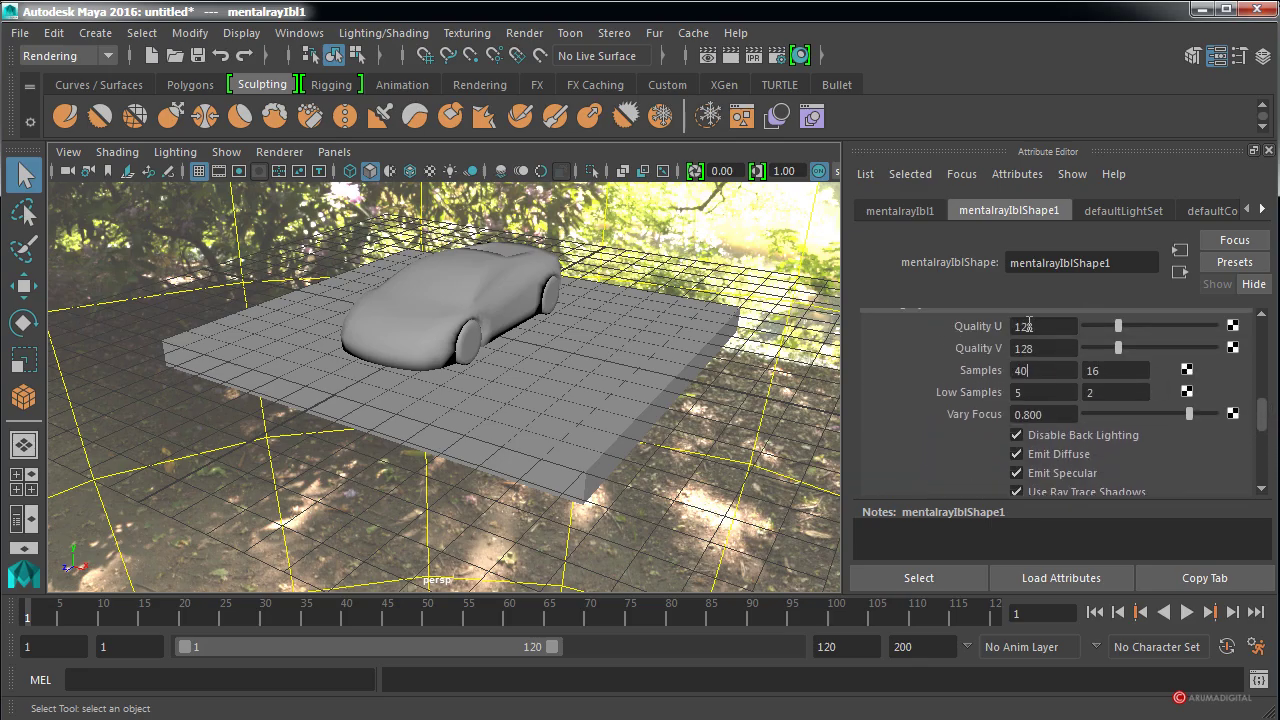
{"action": "left_click", "coordinate": [525, 33]}
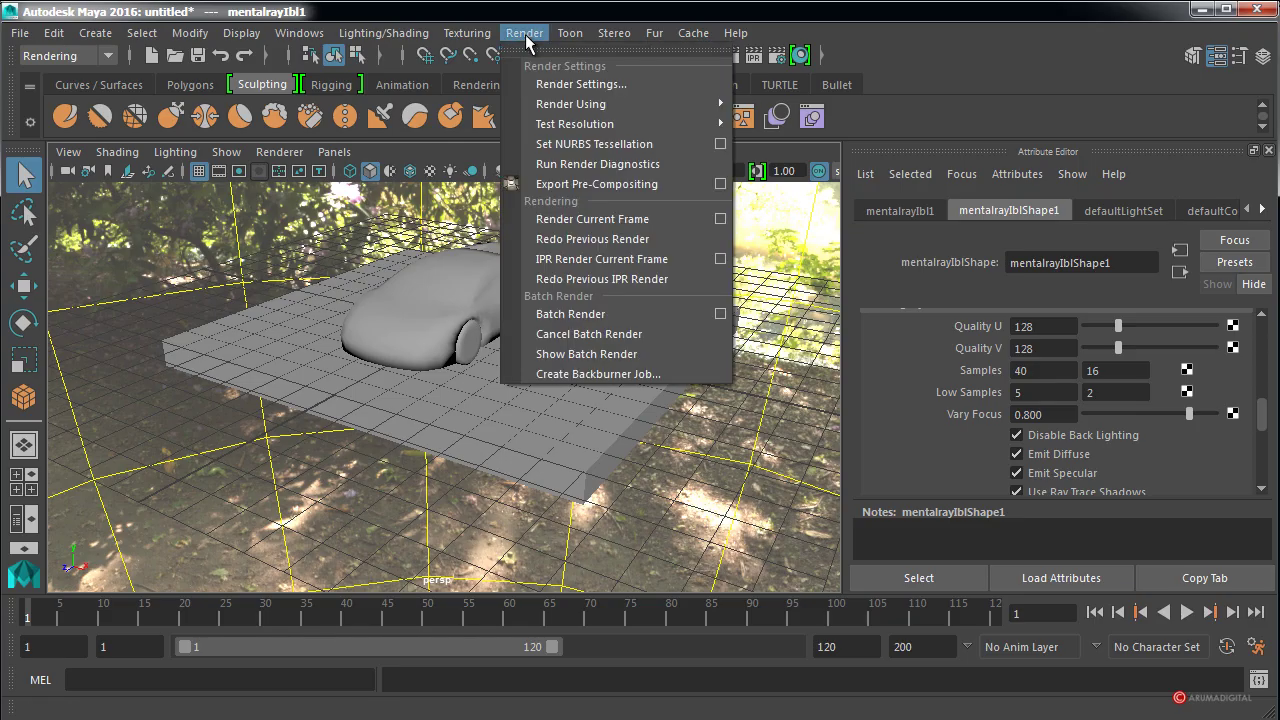
Render a test frame with the legacy-mode forest IBL and close the Render View.
{"action": "left_click", "coordinate": [569, 219]}
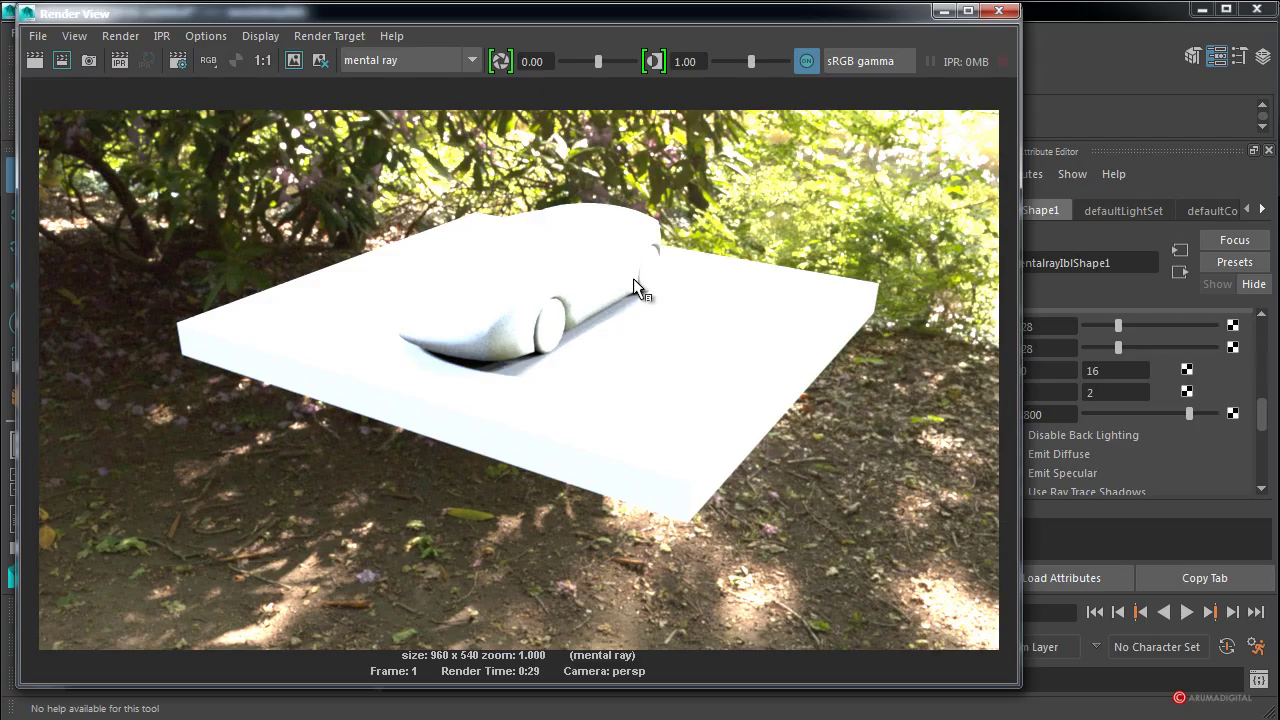
{"action": "left_click", "coordinate": [998, 10]}
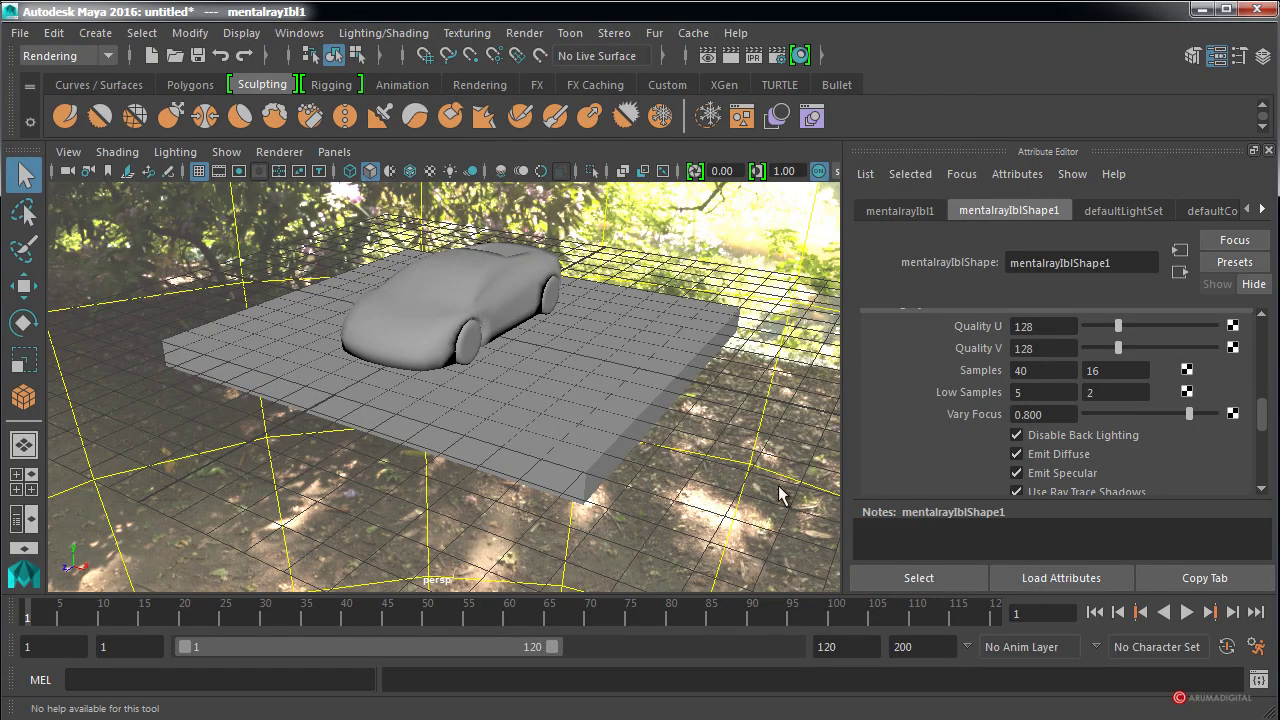
Turn off Use Legacy, collapse the Legacy section and expand Photon Emission.
{"action": "mouse_move", "coordinate": [1262, 420]}
{"action": "left_mouse_down"}
{"action": "mouse_move", "coordinate": [1262, 385]}
{"action": "mouse_move", "coordinate": [1265, 410]}
{"action": "left_mouse_up"}
{"action": "left_click", "coordinate": [1188, 345]}
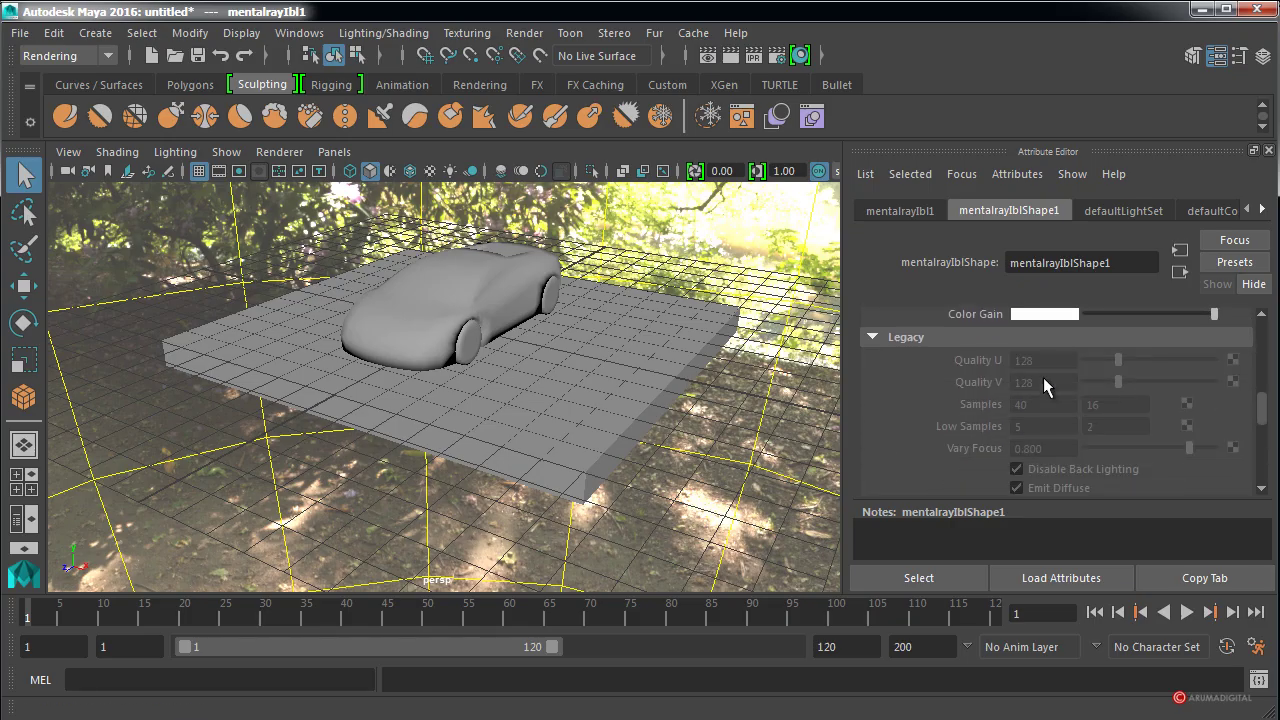
{"action": "left_click", "coordinate": [875, 337]}
{"action": "scroll", "coordinate": [953, 352], "scroll_direction": "up", "scroll_amount": 3}
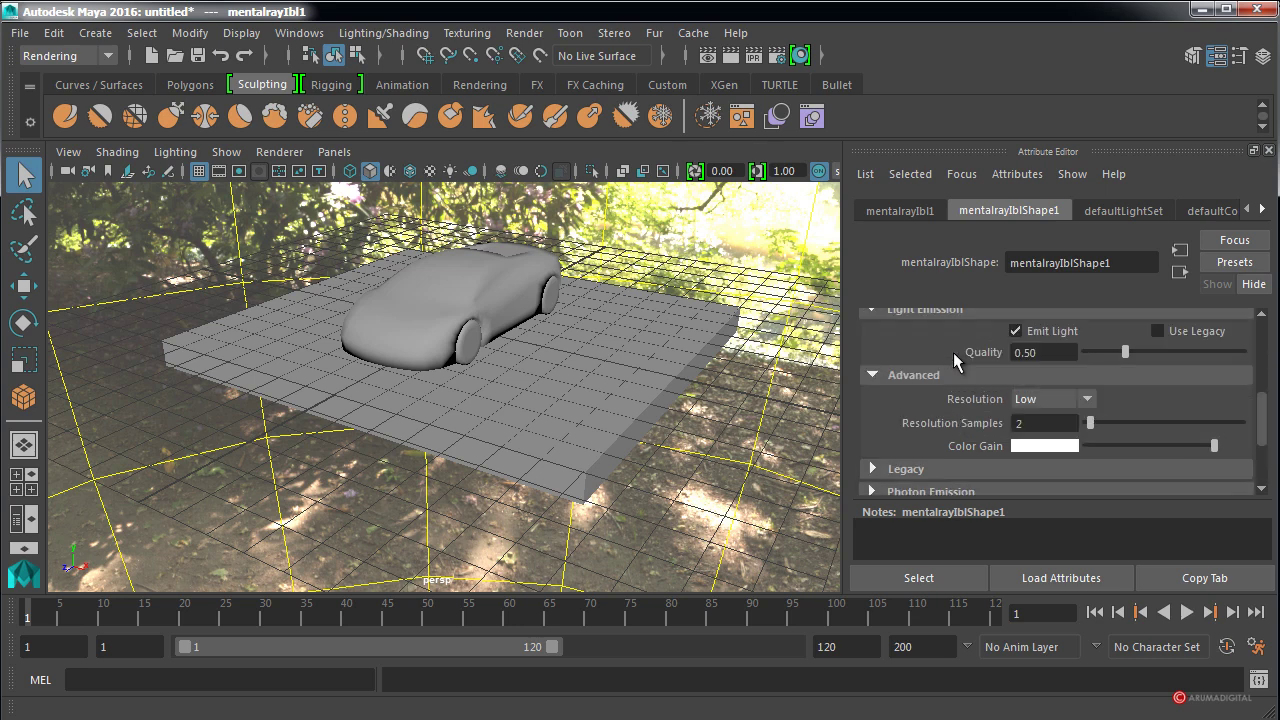
{"action": "scroll", "coordinate": [953, 352], "scroll_direction": "down", "scroll_amount": 2}
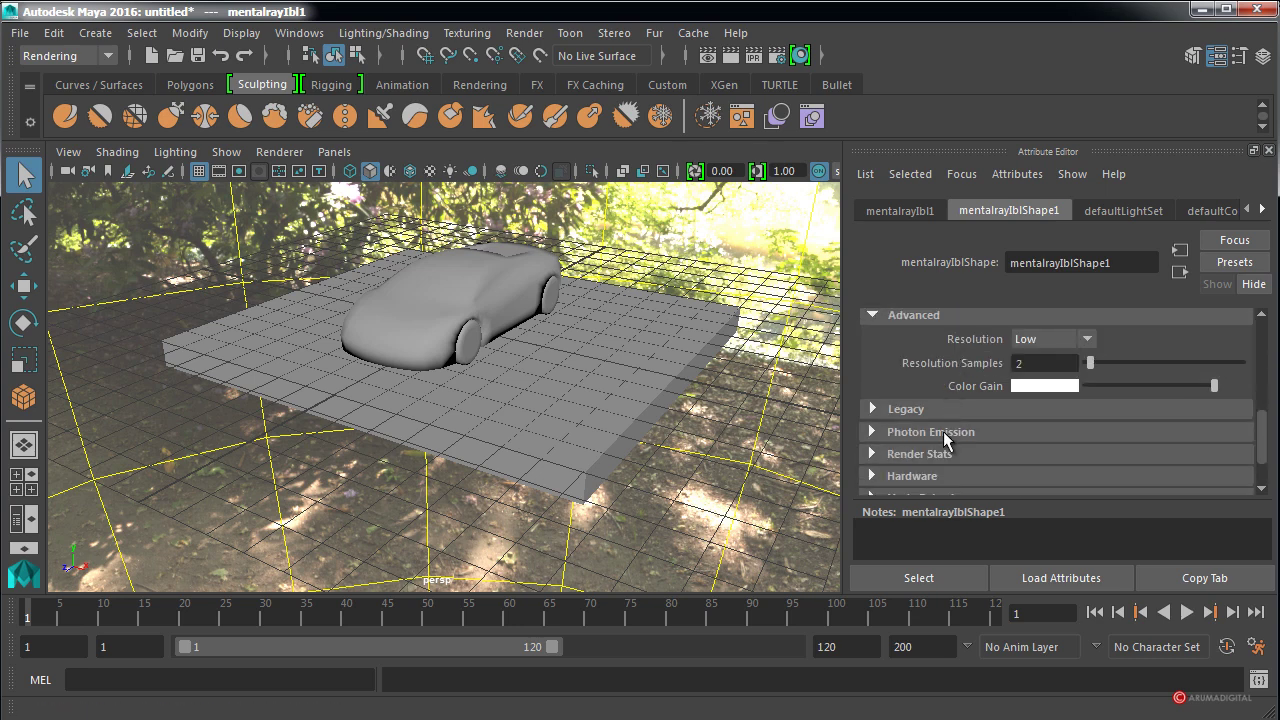
{"action": "left_click", "coordinate": [943, 431]}
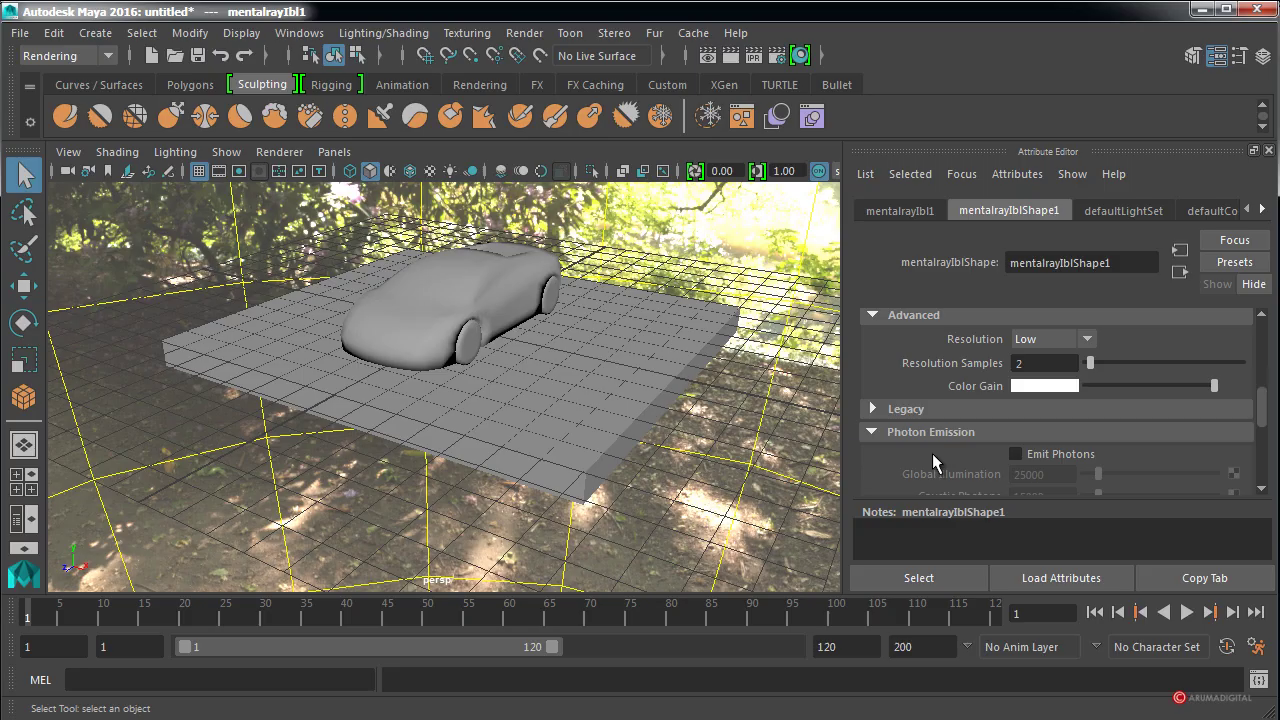
{"action": "left_click_drag", "start_coordinate": [1261, 404], "coordinate": [1271, 385]}
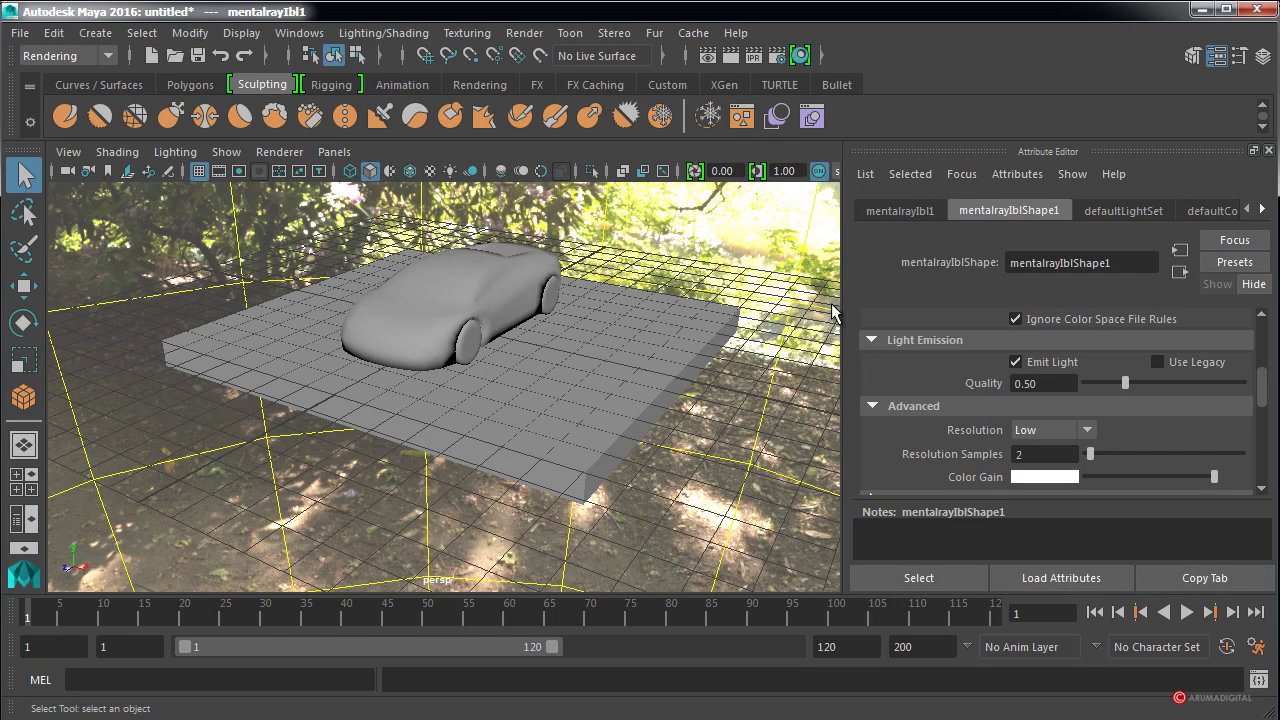
Orbit and dolly the perspective view to a close, low side-on framing of the car, then bring up the Render menu.
{"action": "mouse_move", "coordinate": [357, 371]}
{"action": "left_mouse_down", "text": "alt"}
{"action": "mouse_move", "coordinate": [443, 337]}
{"action": "mouse_move", "coordinate": [412, 356]}
{"action": "mouse_move", "coordinate": [609, 320]}
{"action": "mouse_move", "coordinate": [531, 313]}
{"action": "mouse_move", "coordinate": [397, 333]}
{"action": "mouse_move", "coordinate": [540, 340]}
{"action": "left_mouse_up", "text": "alt"}
{"action": "right_click_drag", "start_coordinate": [540, 340], "coordinate": [586, 357], "text": "alt"}
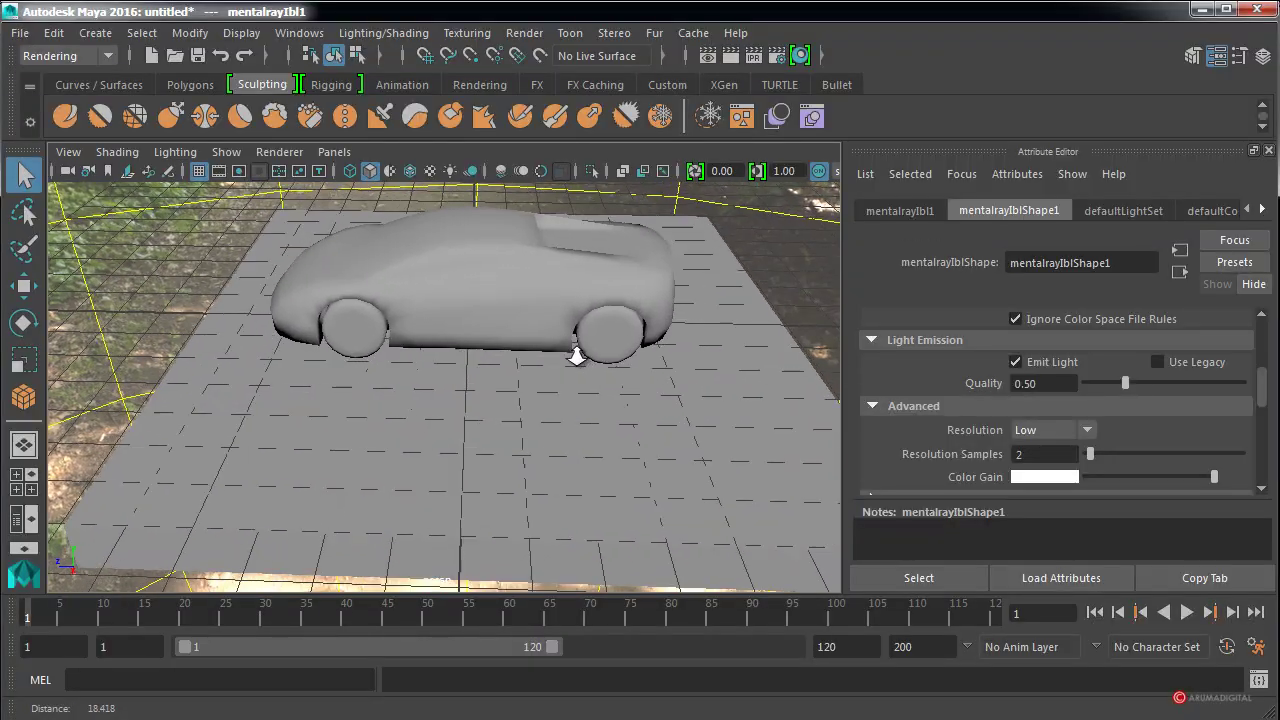
{"action": "middle_click_drag", "start_coordinate": [586, 357], "coordinate": [565, 325], "text": "alt"}
{"action": "mouse_move", "coordinate": [565, 325]}
{"action": "left_mouse_down", "text": "alt"}
{"action": "mouse_move", "coordinate": [603, 337]}
{"action": "mouse_move", "coordinate": [571, 344]}
{"action": "left_mouse_up", "text": "alt"}
{"action": "middle_click_drag", "start_coordinate": [571, 344], "coordinate": [571, 363], "text": "alt"}
{"action": "left_click_drag", "start_coordinate": [571, 363], "coordinate": [625, 360], "text": "alt"}
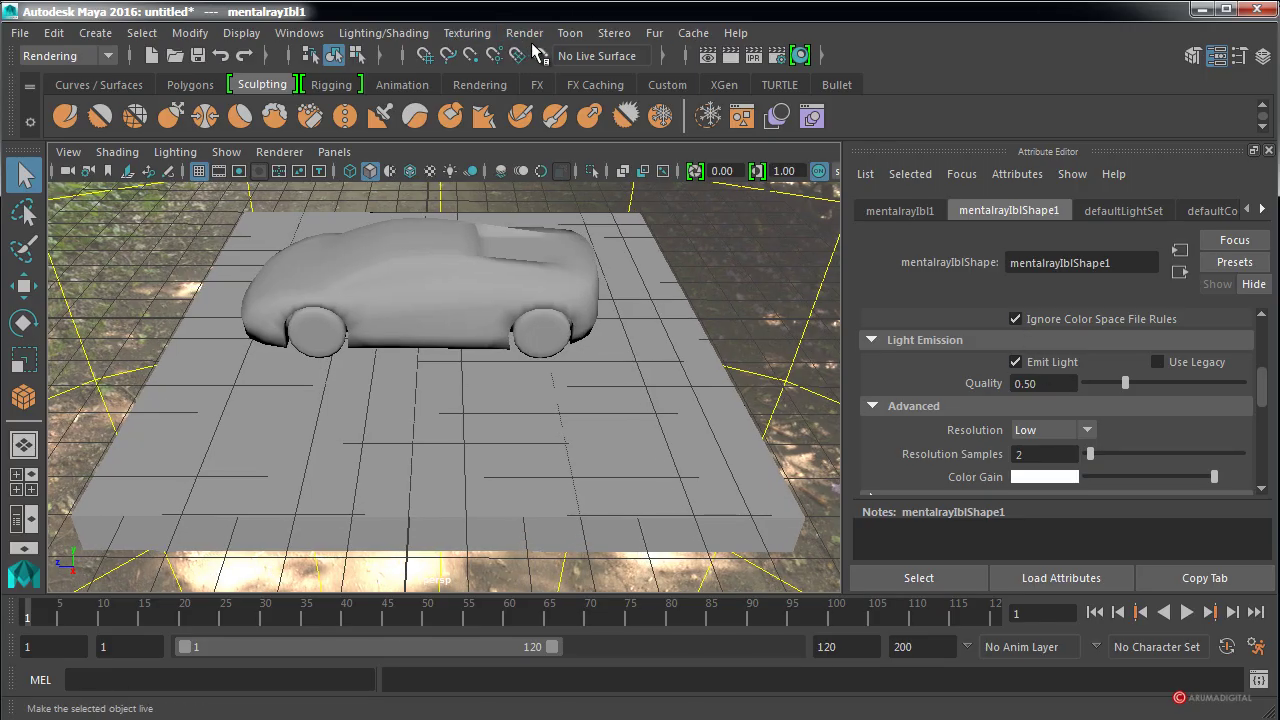
{"action": "left_click", "coordinate": [534, 50]}
{"action": "left_click", "coordinate": [524, 33]}
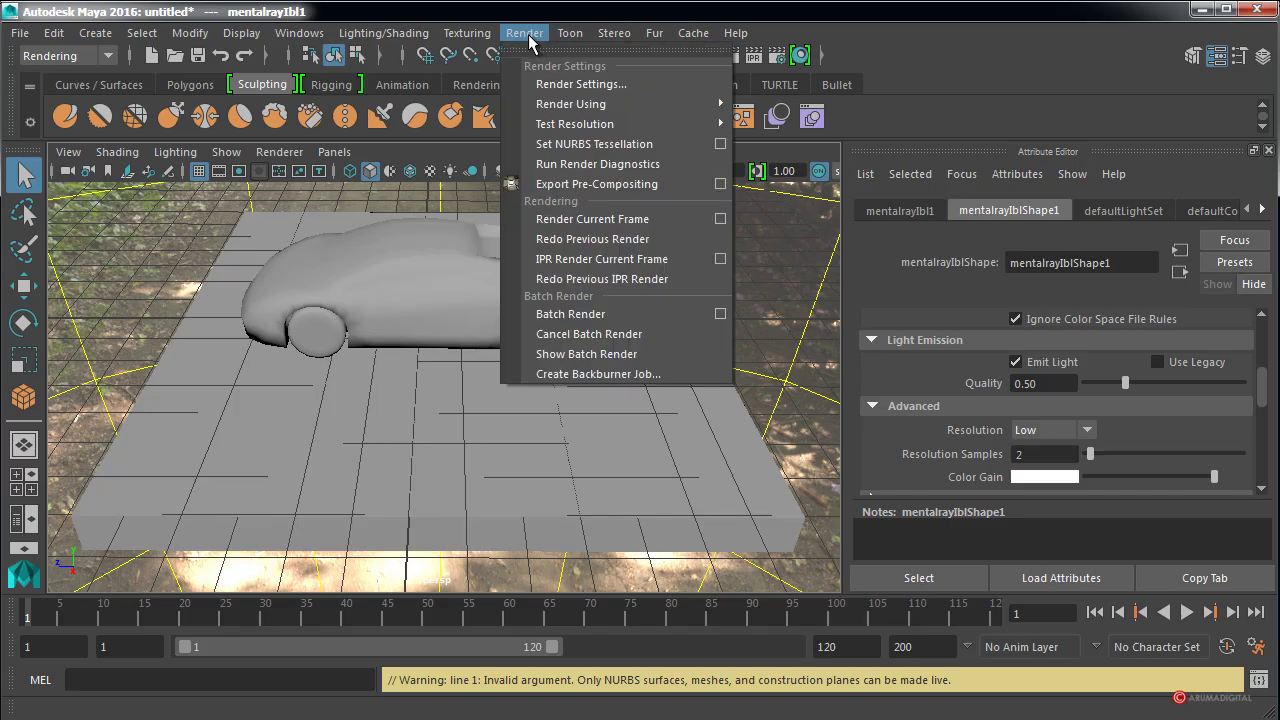
In Render Settings Quality, set Overall Quality 0.50, Lighting Quality 2 and Env. Lighting Quality 1, then close the window.
{"action": "left_click", "coordinate": [578, 86]}
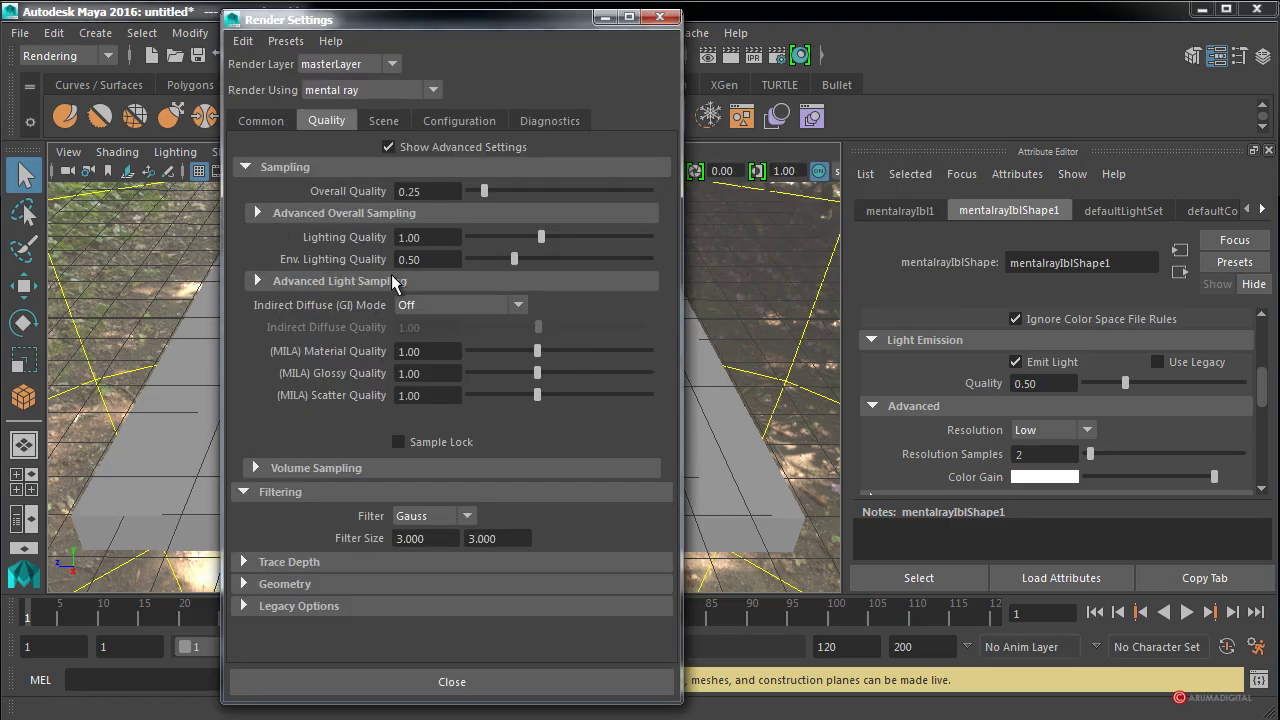
{"action": "double_click", "coordinate": [419, 191]}
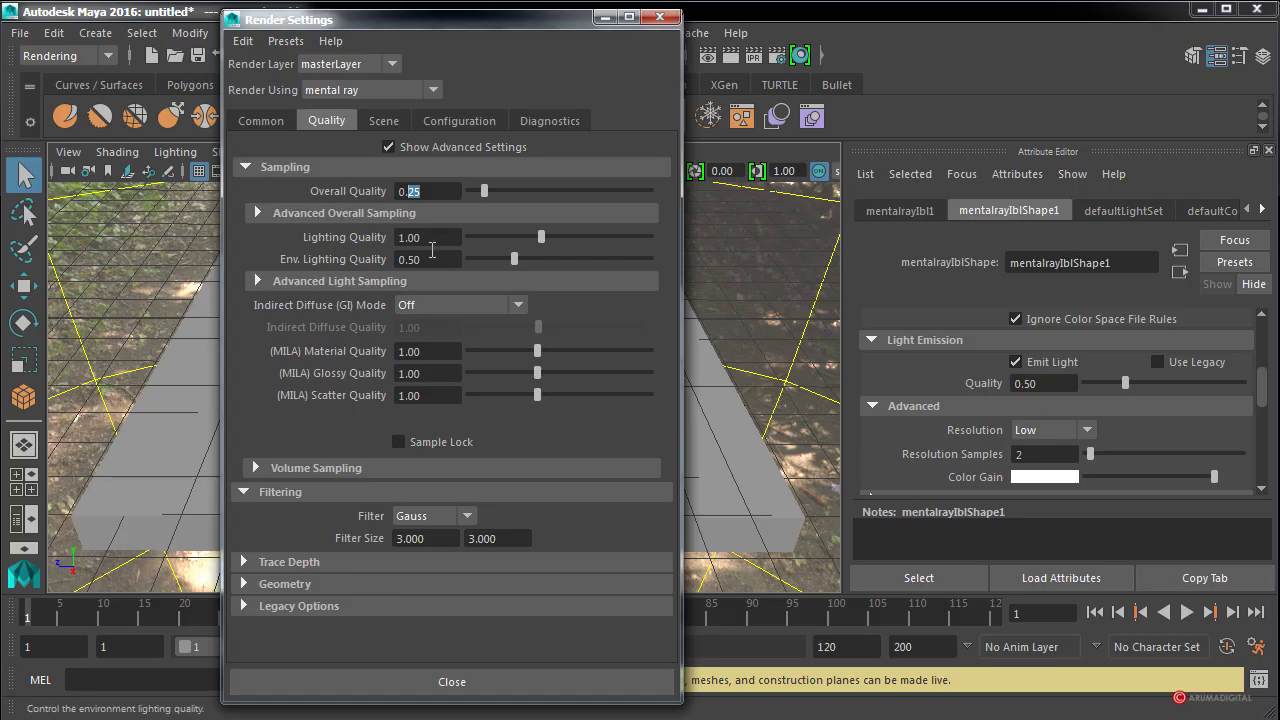
{"action": "type", "text": "0.50"}
{"action": "key", "text": "Tab"}
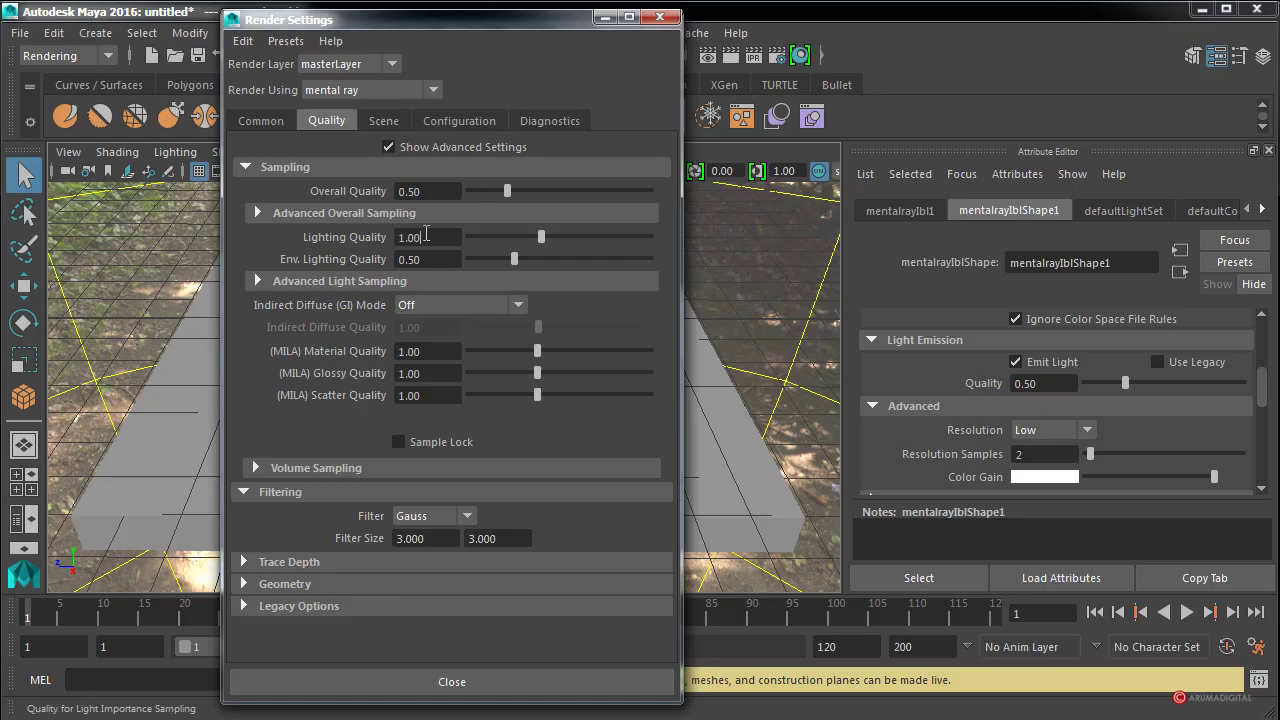
{"action": "double_click", "coordinate": [426, 236]}
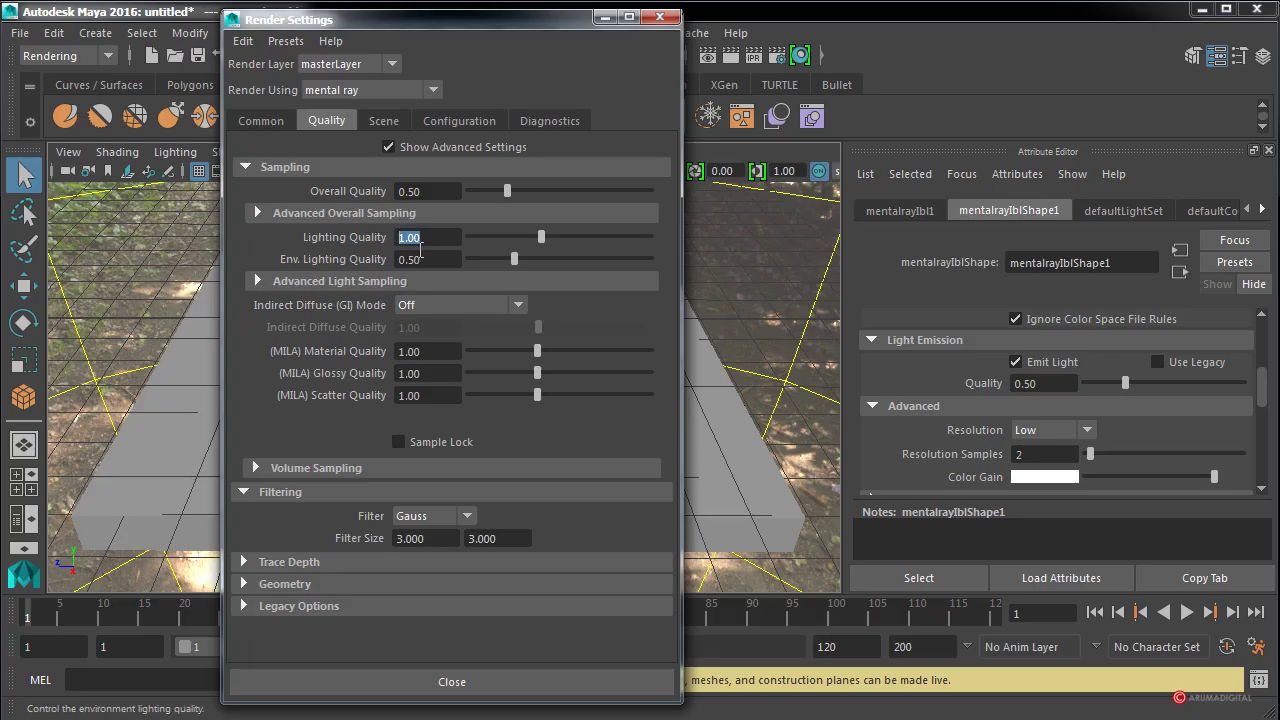
{"action": "type", "text": "2"}
{"action": "key", "text": "Tab"}
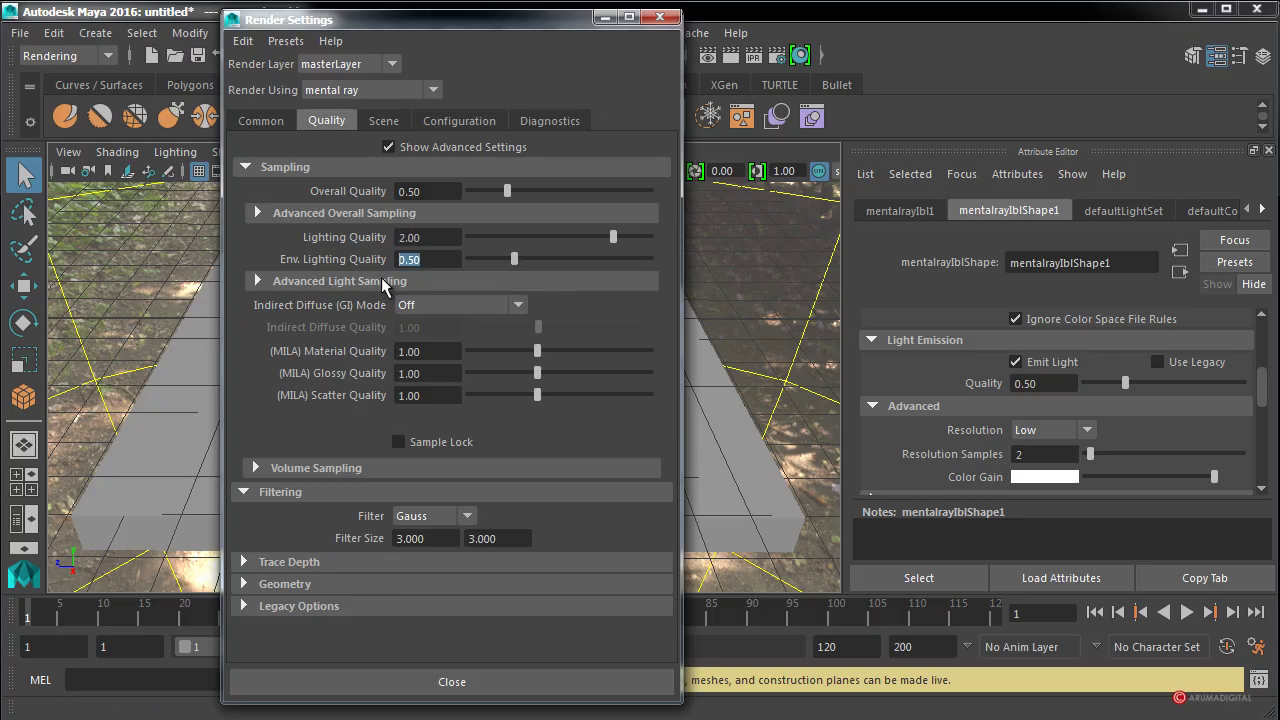
{"action": "type", "text": "1."}
{"action": "left_click", "coordinate": [458, 237]}
{"action": "left_click", "coordinate": [660, 17]}
{"action": "left_click", "coordinate": [817, 212]}
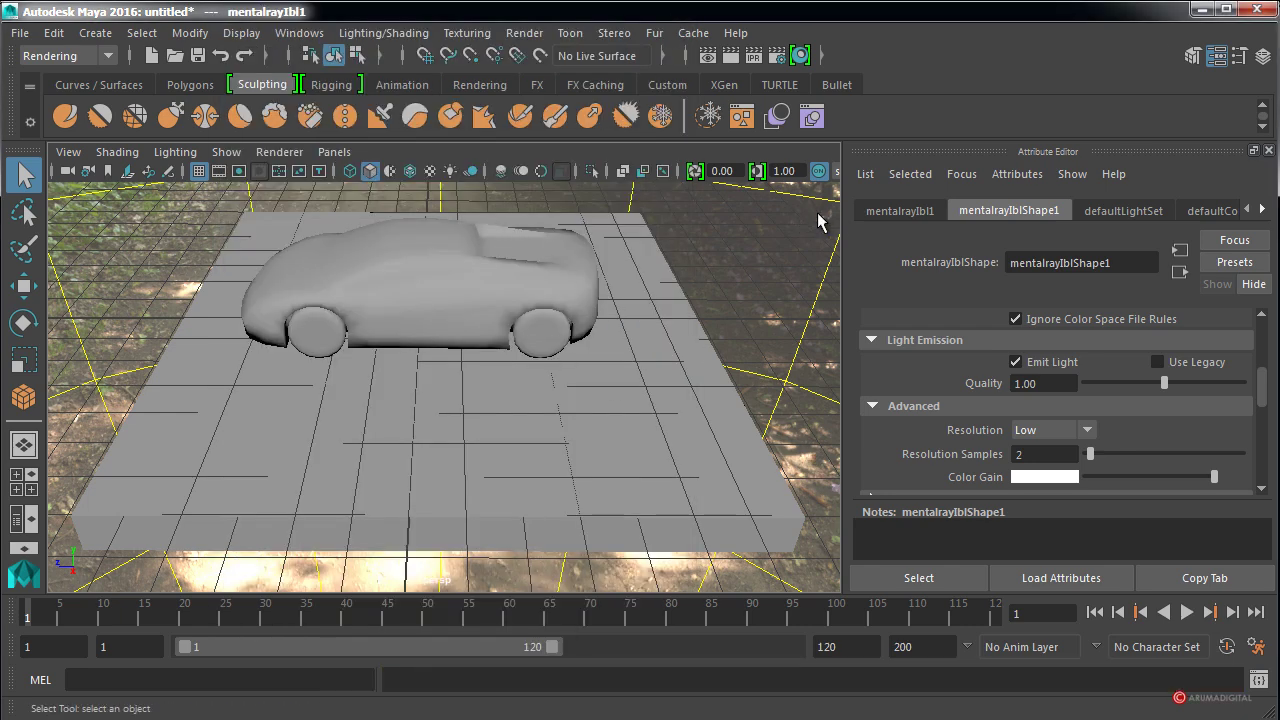
Render the current frame again with the raised quality settings.
{"action": "left_click", "coordinate": [524, 33]}
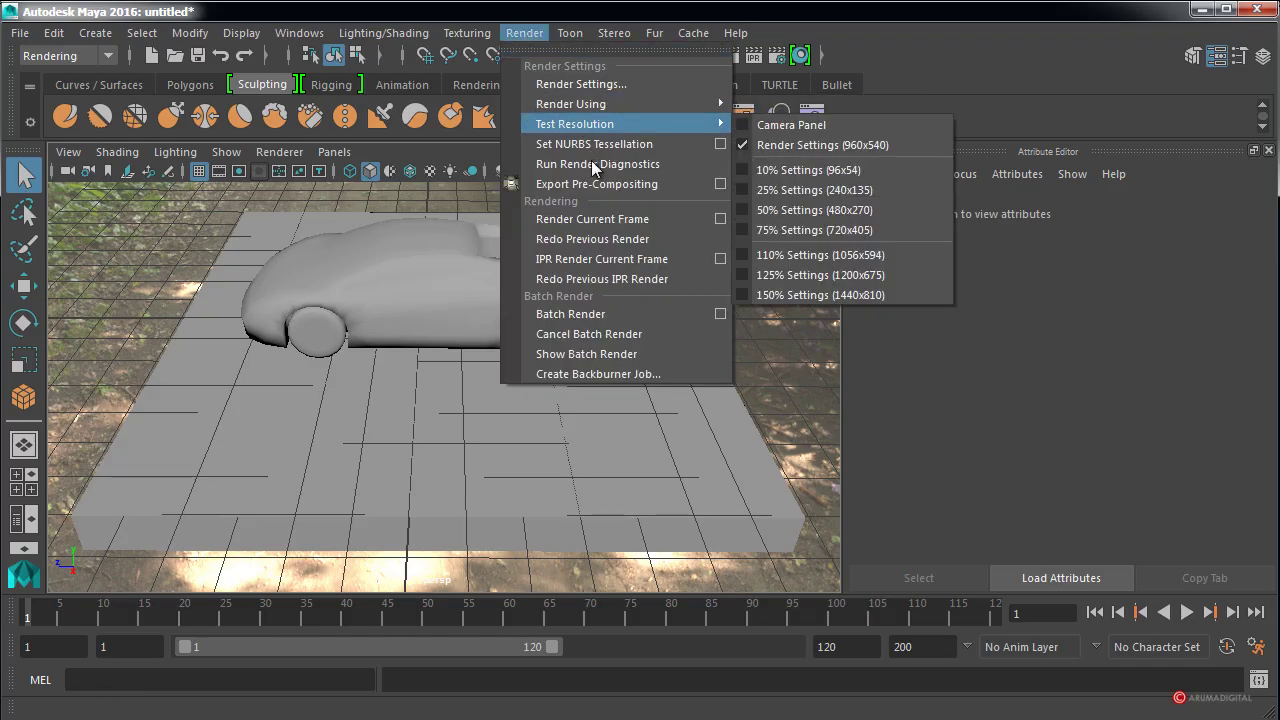
{"action": "left_click", "coordinate": [590, 221]}
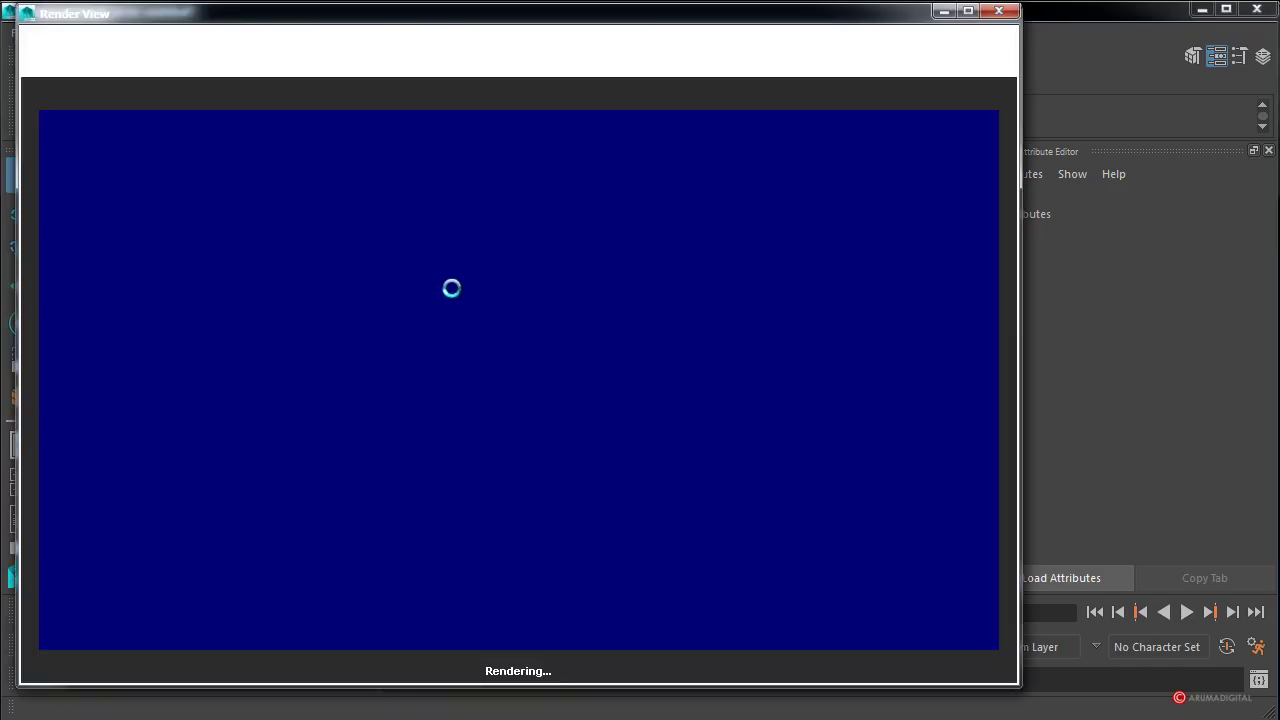